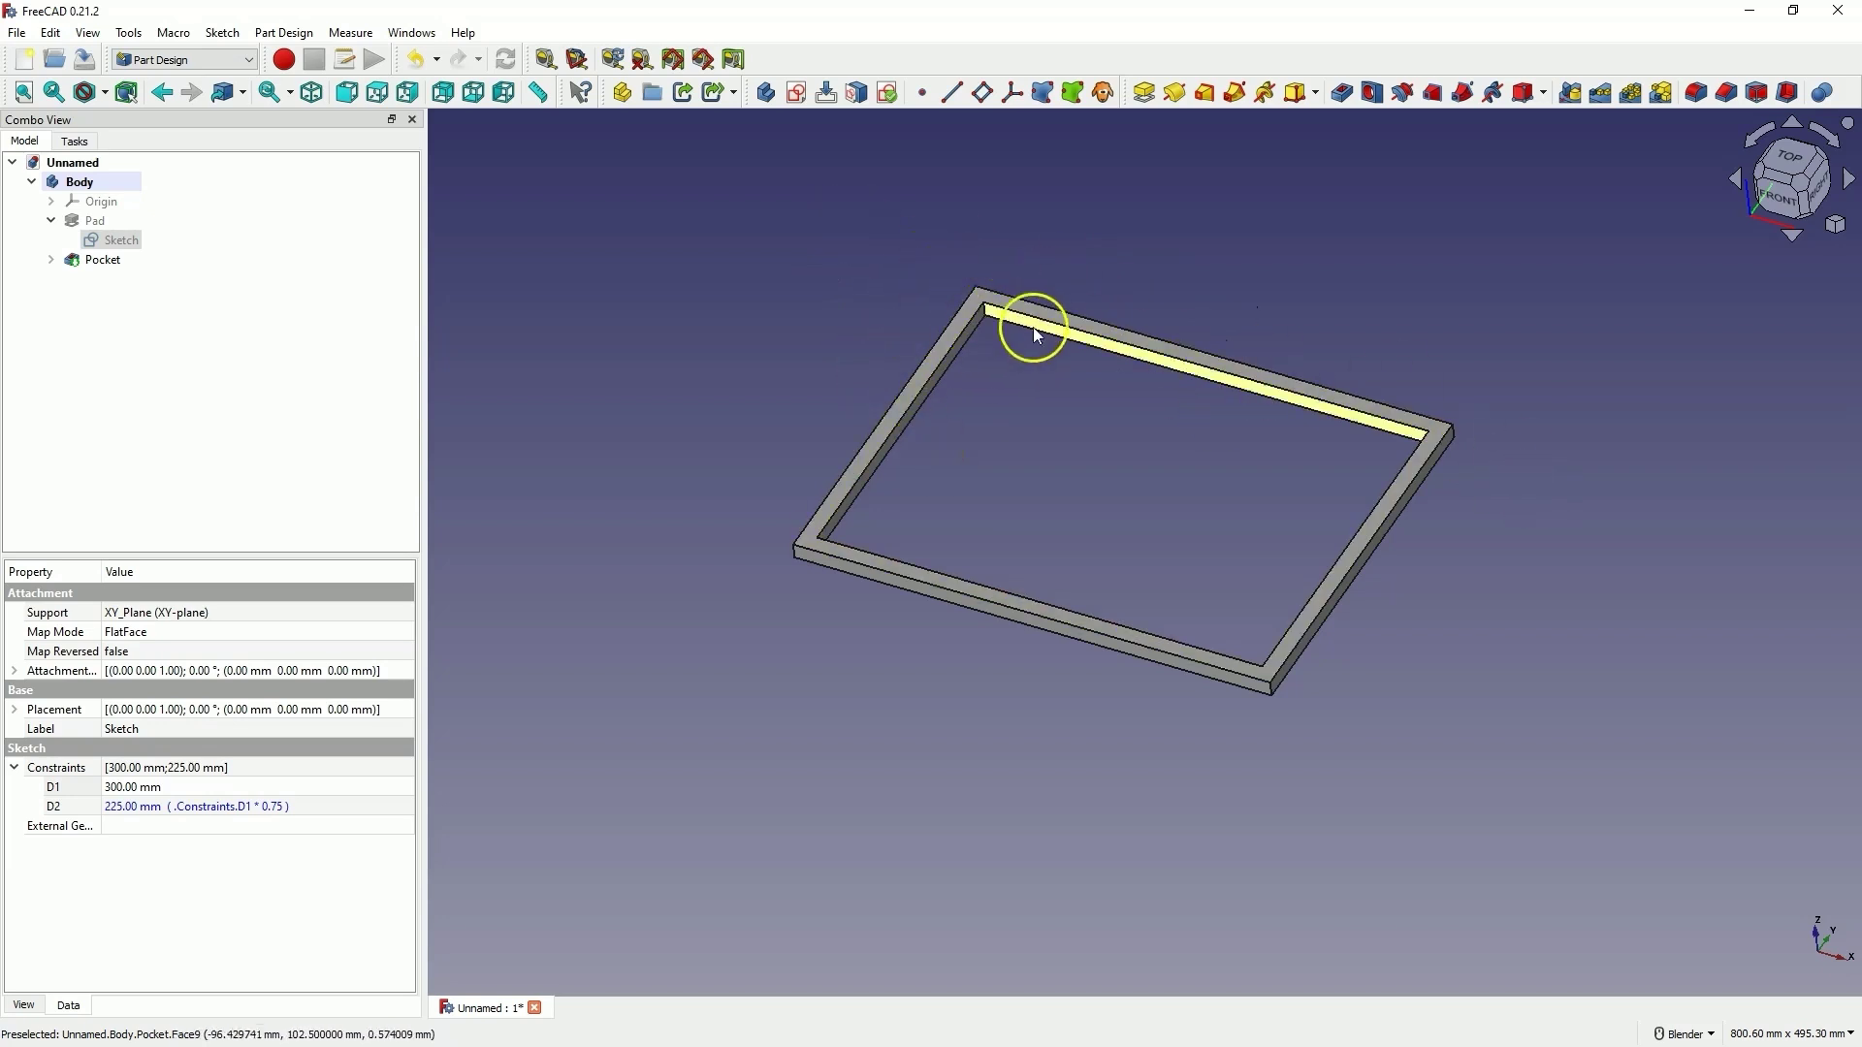
Change the frame's base sketch constraint D1 to 100 mm, and after that to 150 mm.
{"action": "left_click", "coordinate": [126, 786]}
{"action": "type", "text": "100"}
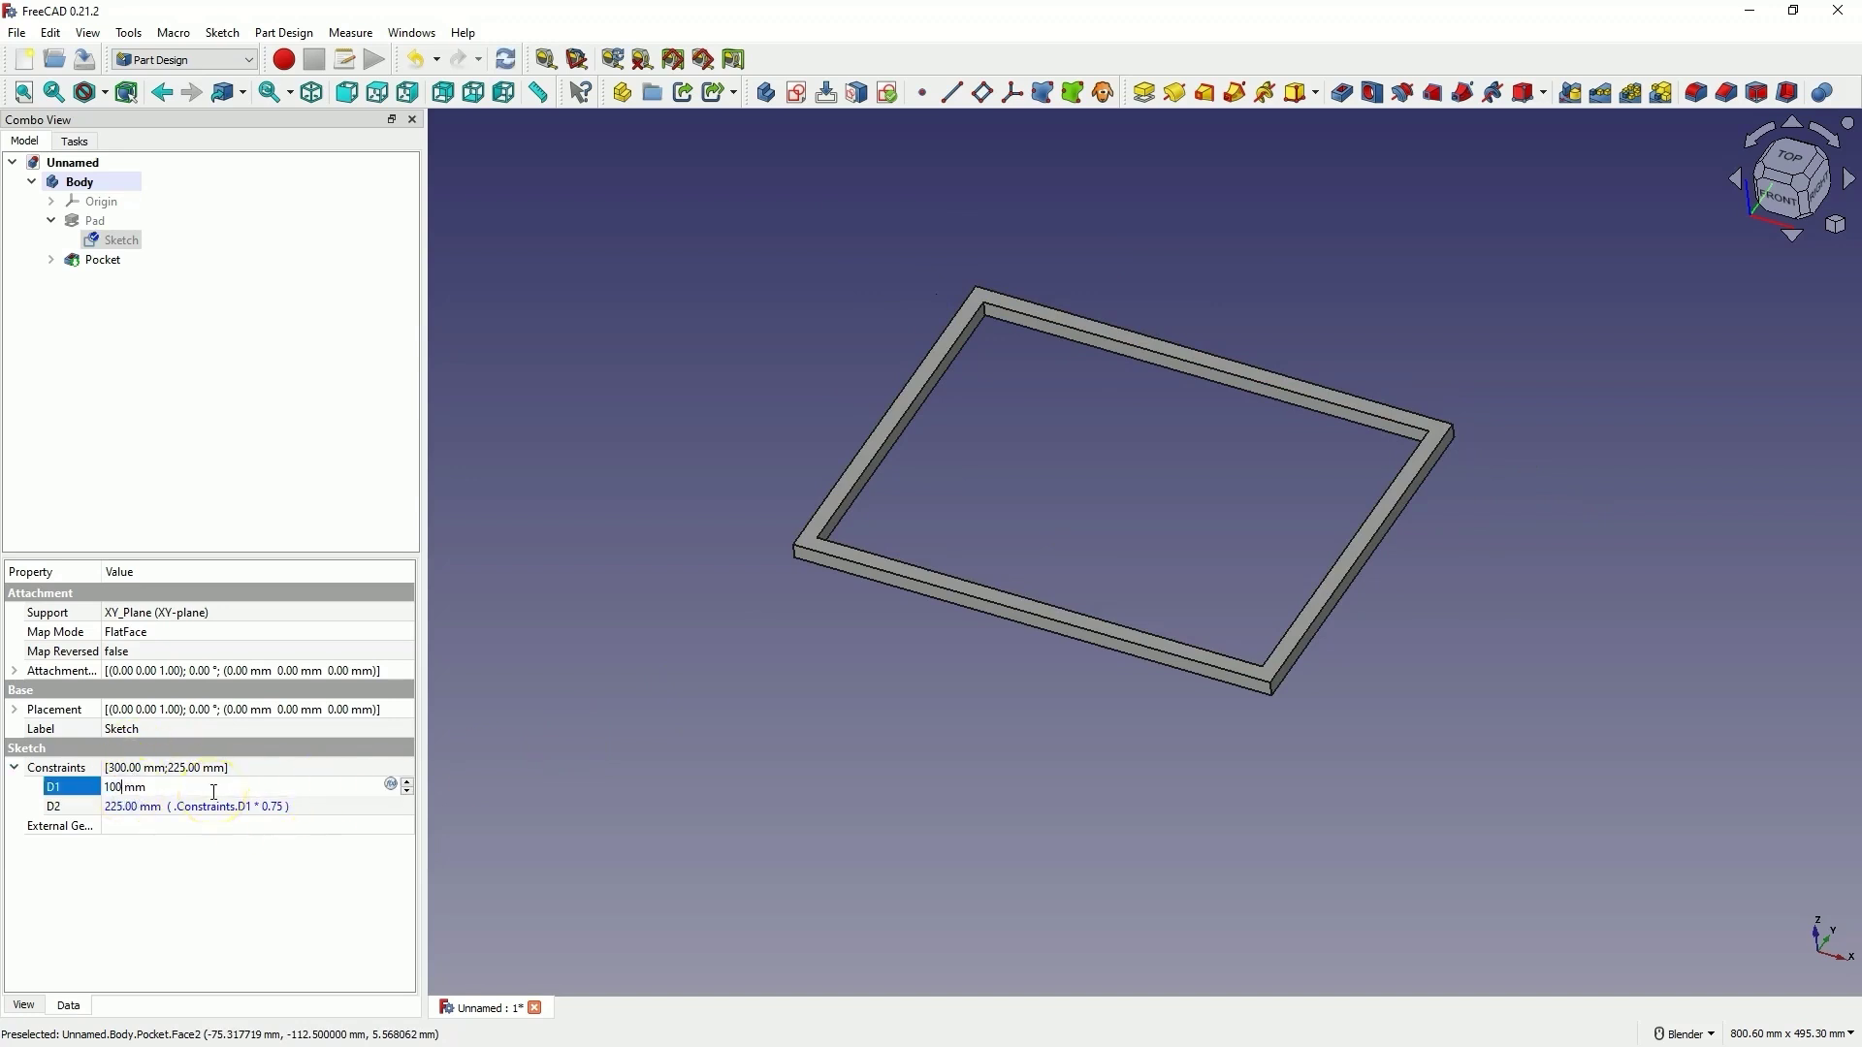
{"action": "key", "text": "Return"}
{"action": "left_click", "coordinate": [116, 786]}
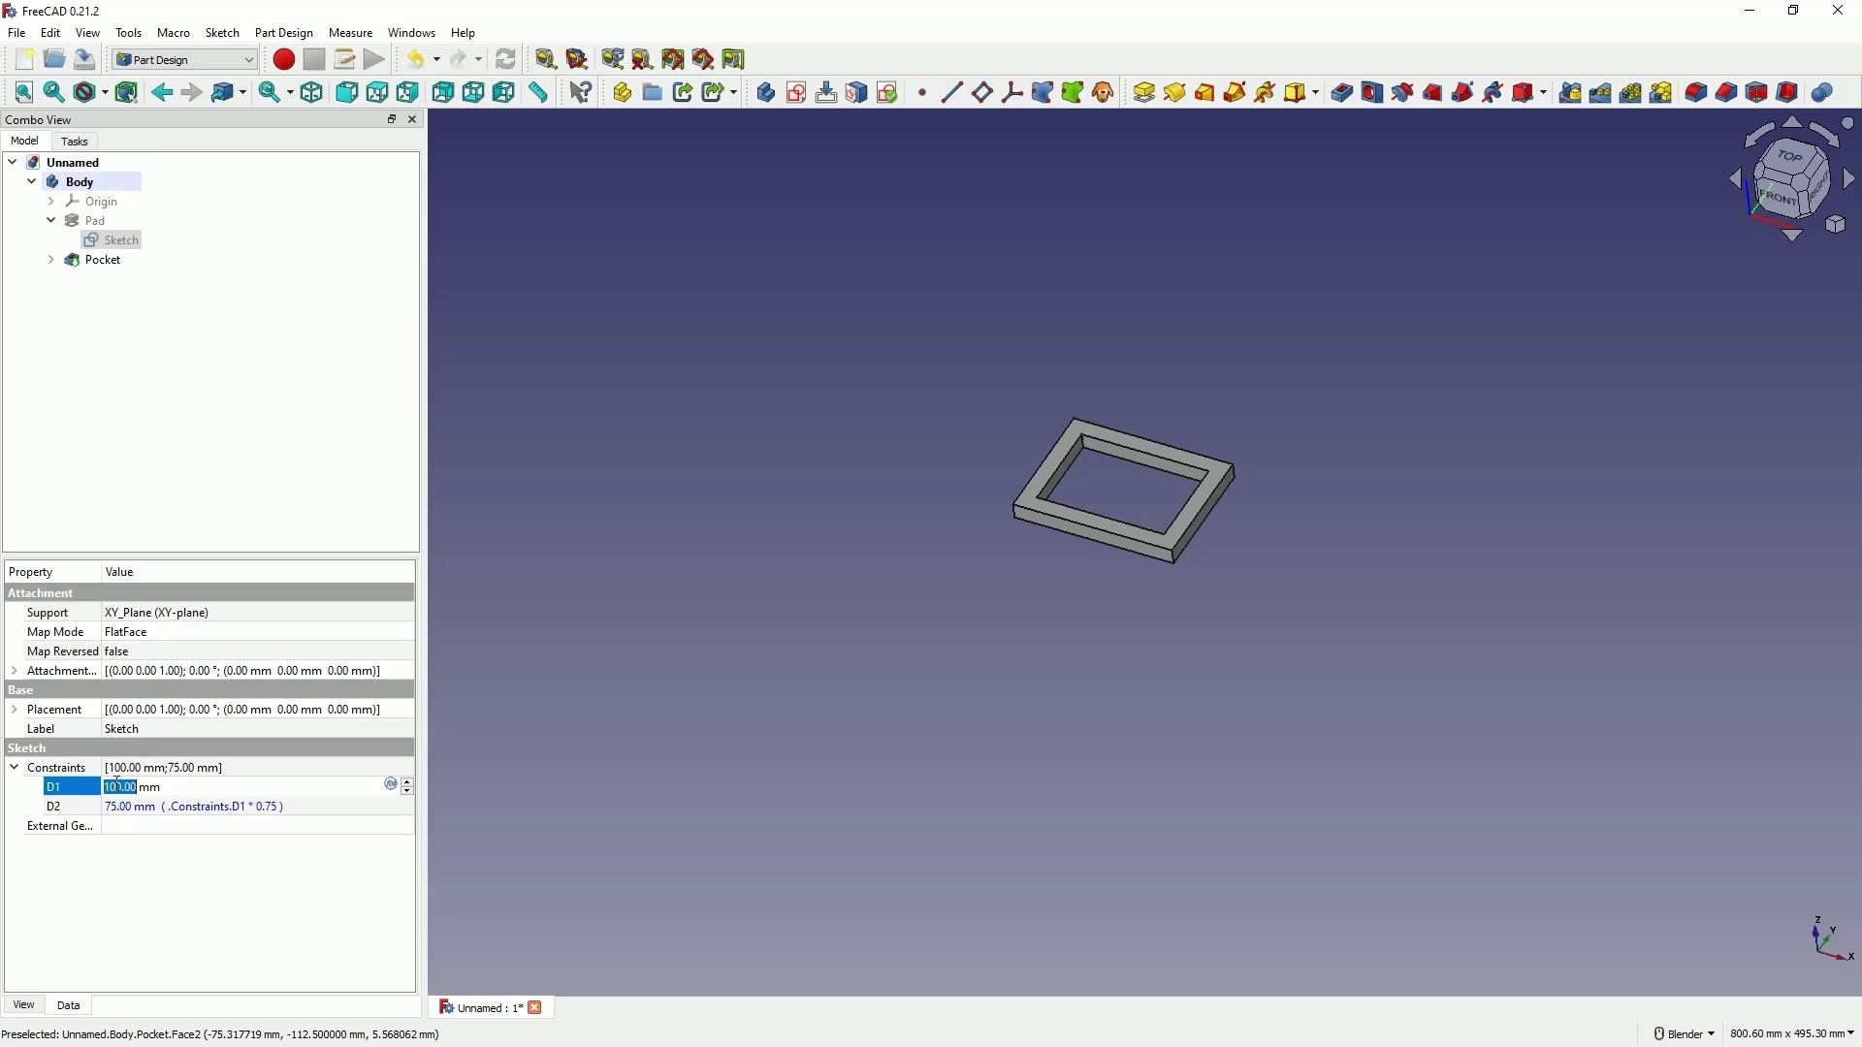
{"action": "type", "text": "150"}
{"action": "key", "text": "Return"}
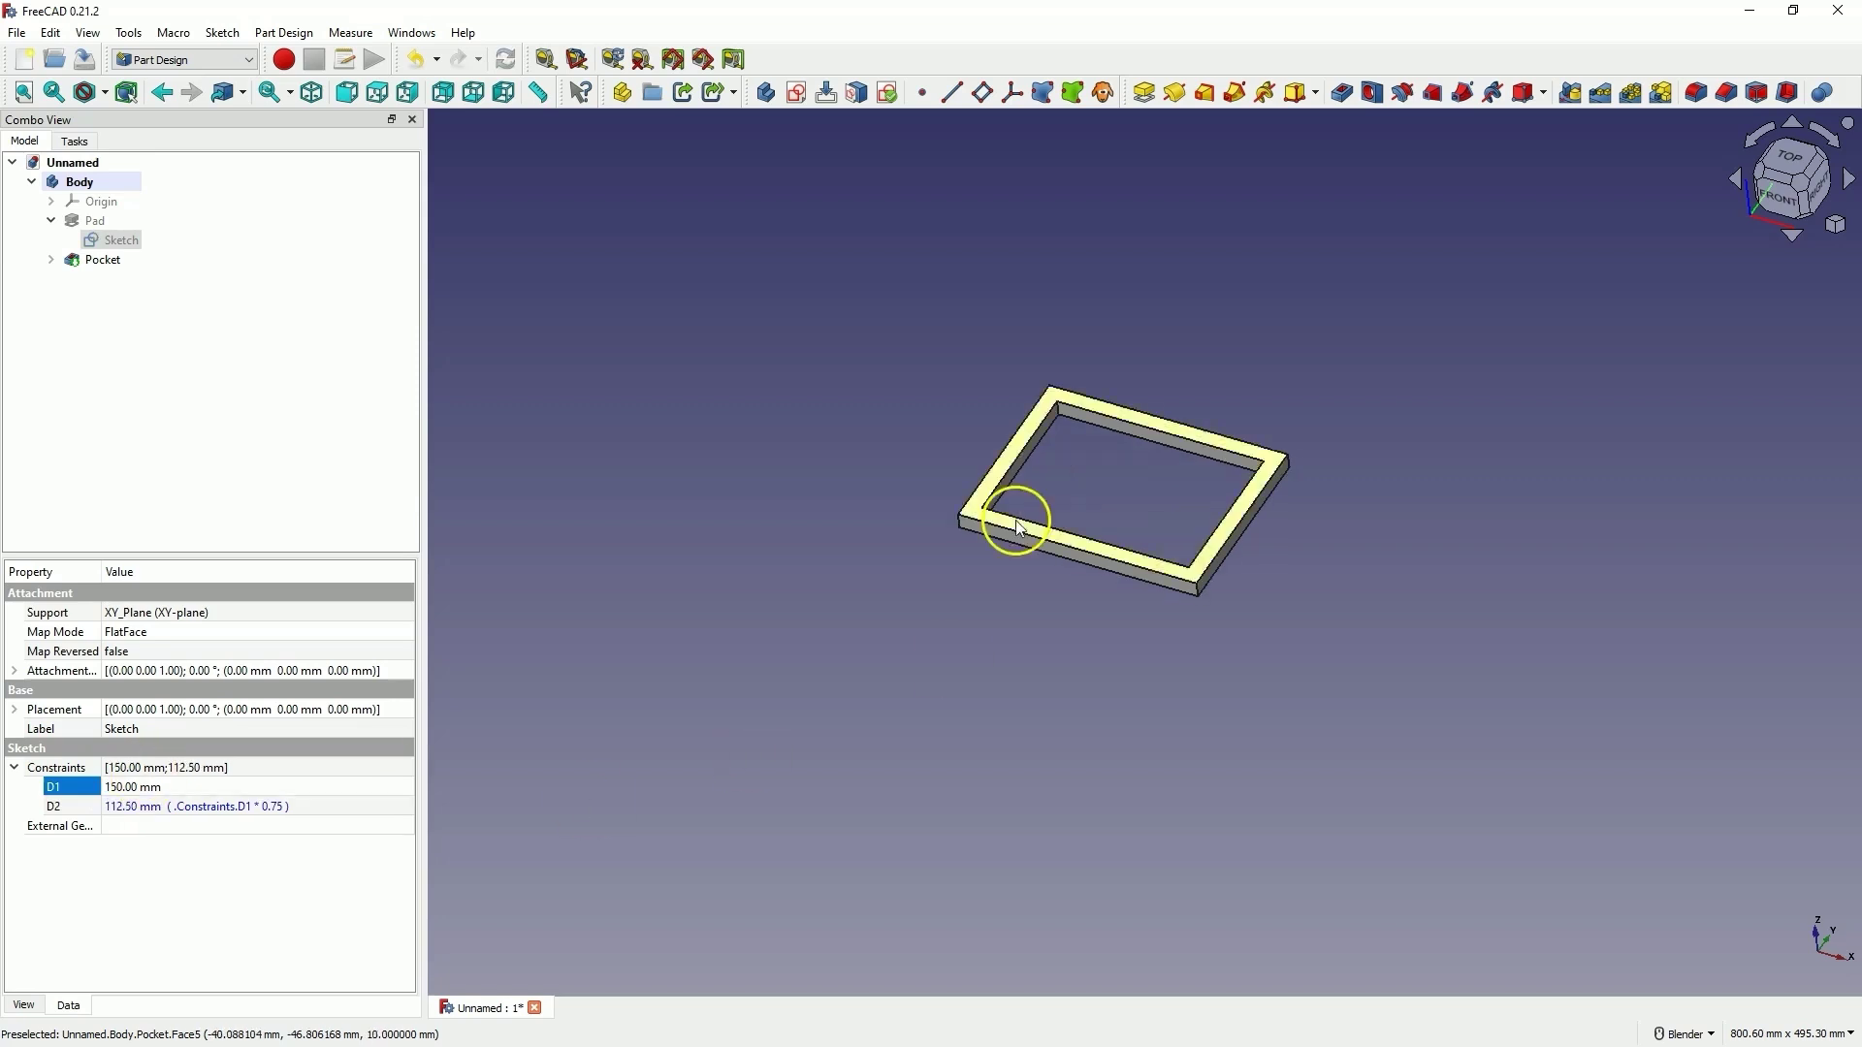
Create a new document and start a body sketch on the XY plane.
{"action": "left_click", "coordinate": [24, 59]}
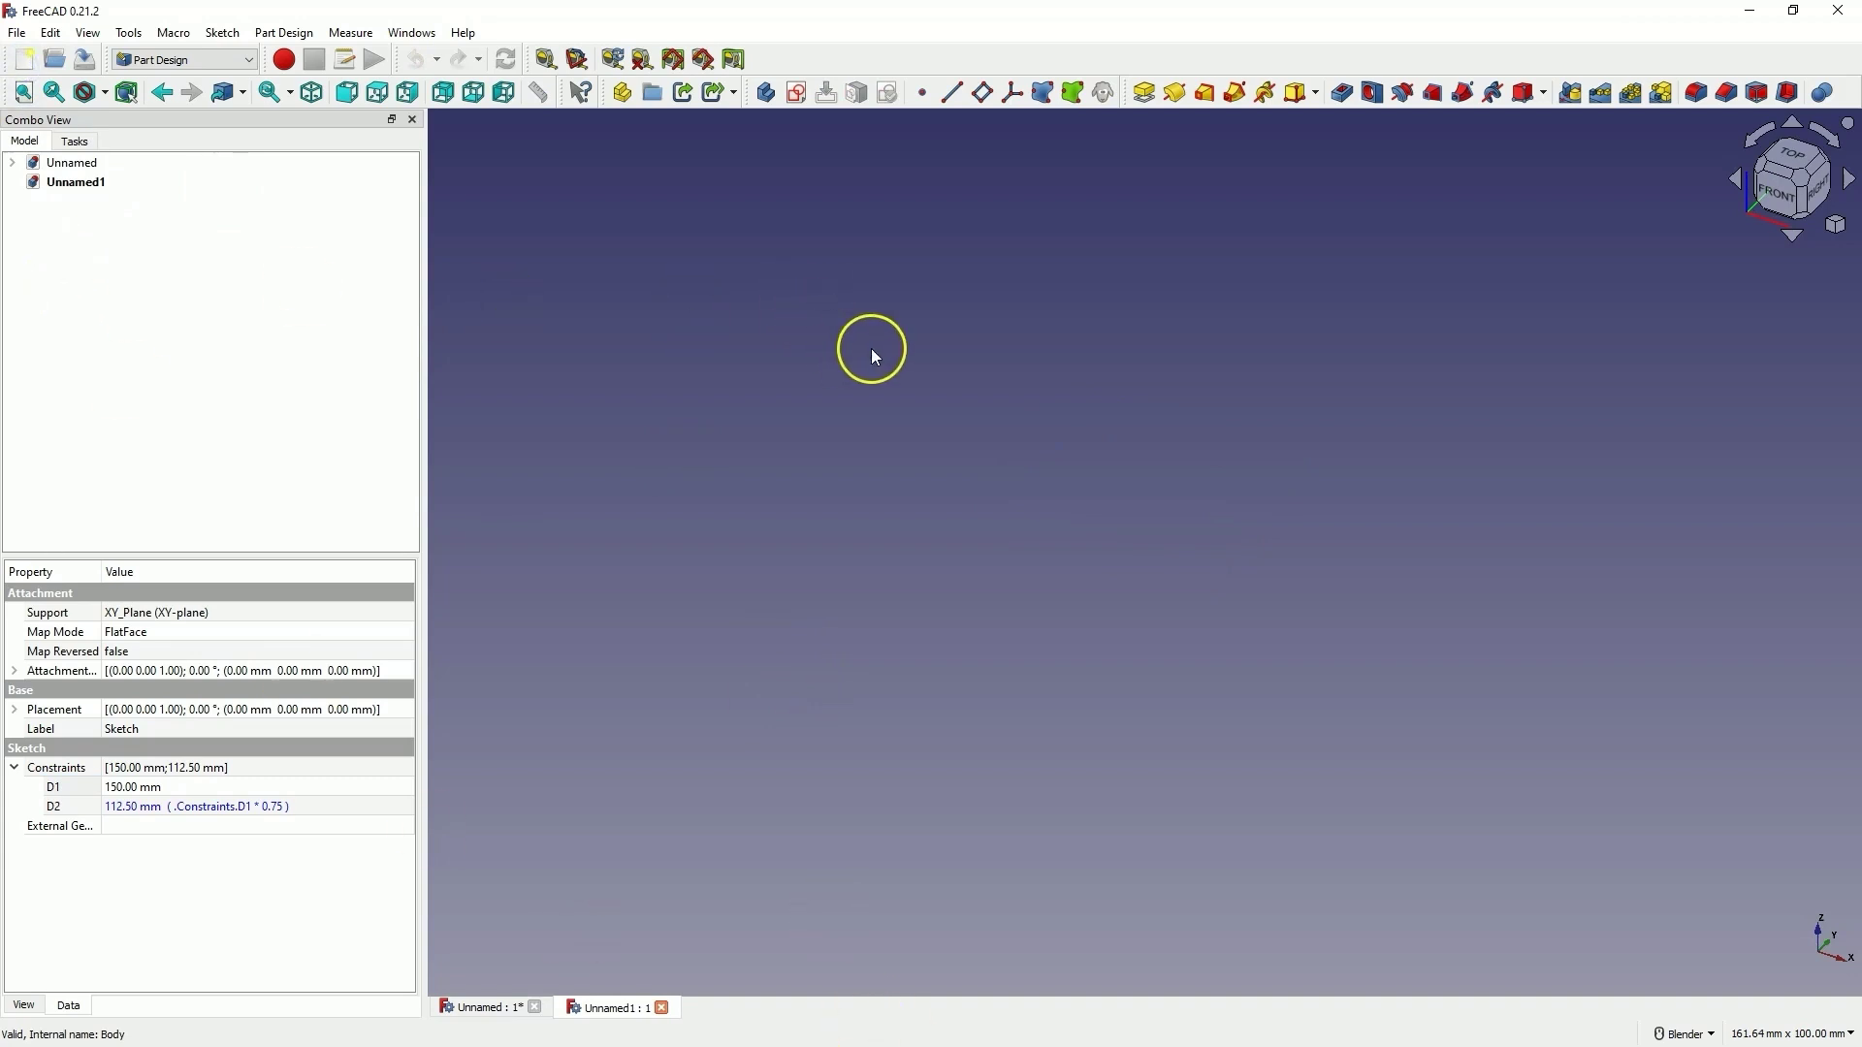
{"action": "left_click", "coordinate": [797, 95]}
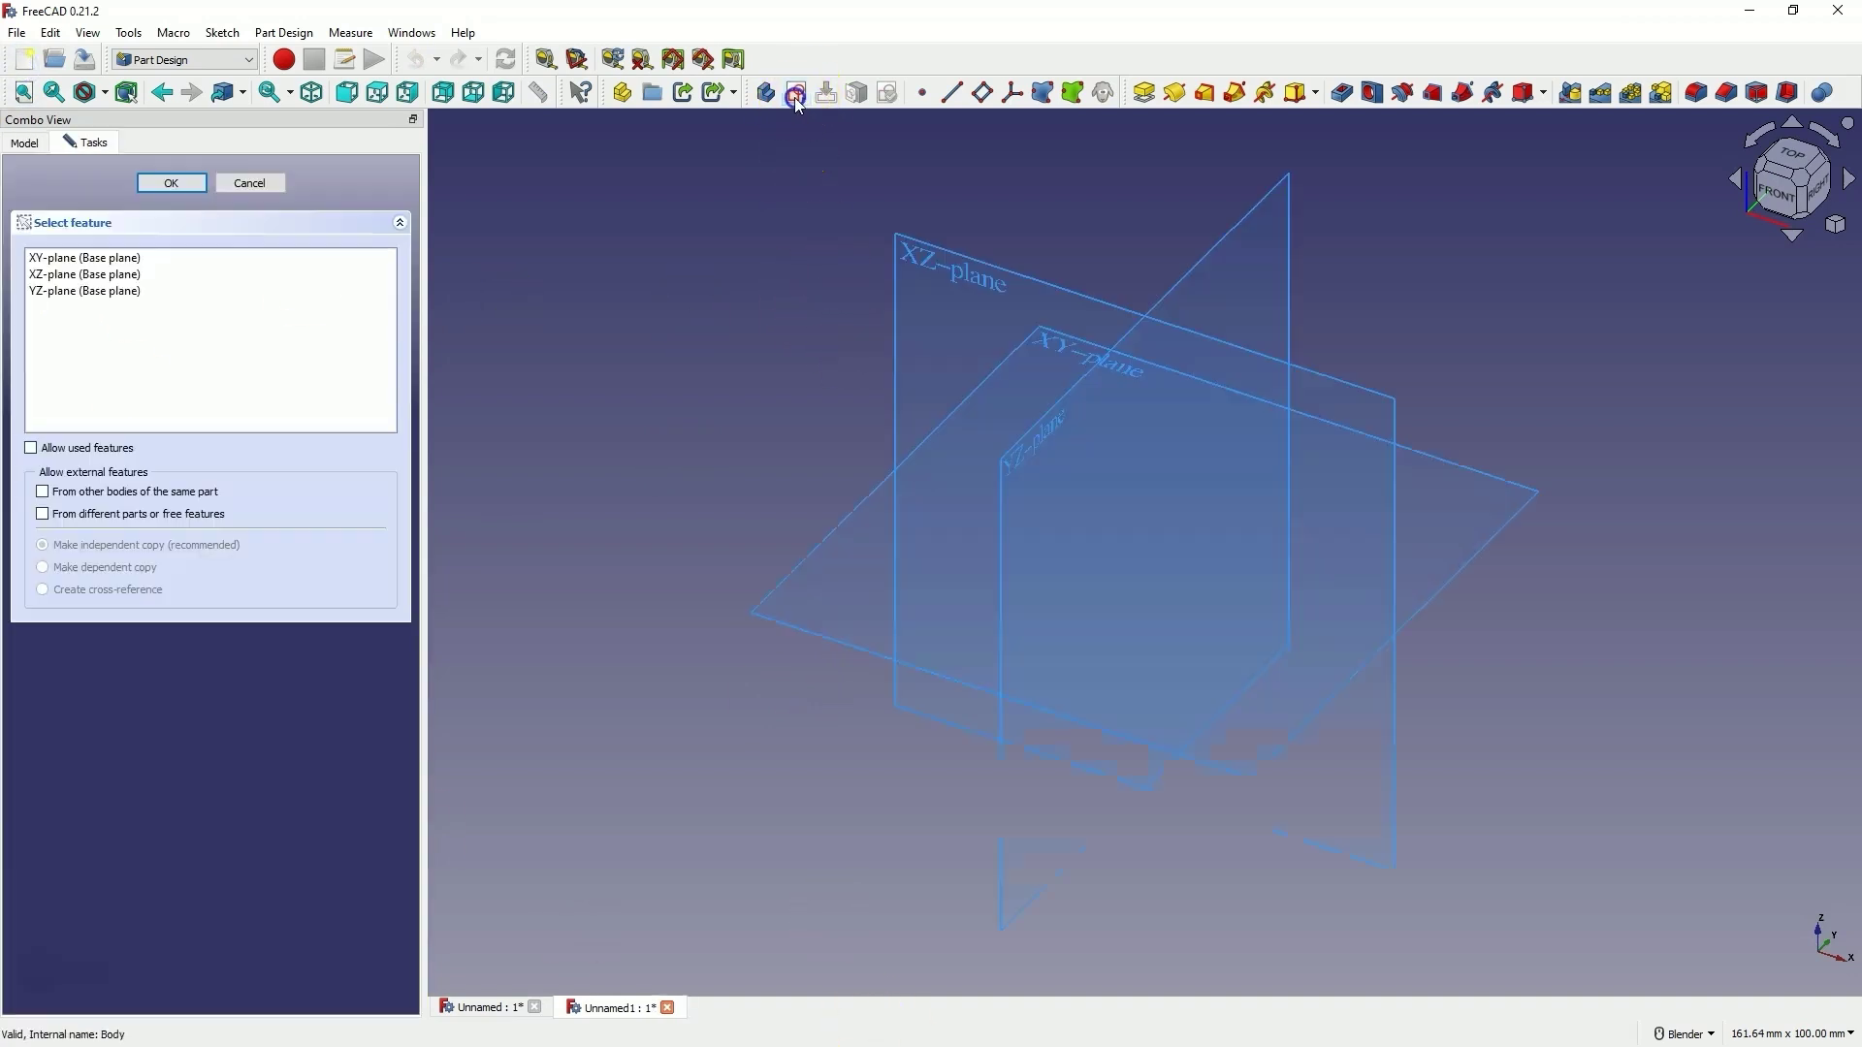
{"action": "left_click", "coordinate": [1063, 349]}
Draw a rectangle centred on the origin, about 76 mm wide and 72 mm high.
{"action": "left_click", "coordinate": [991, 93]}
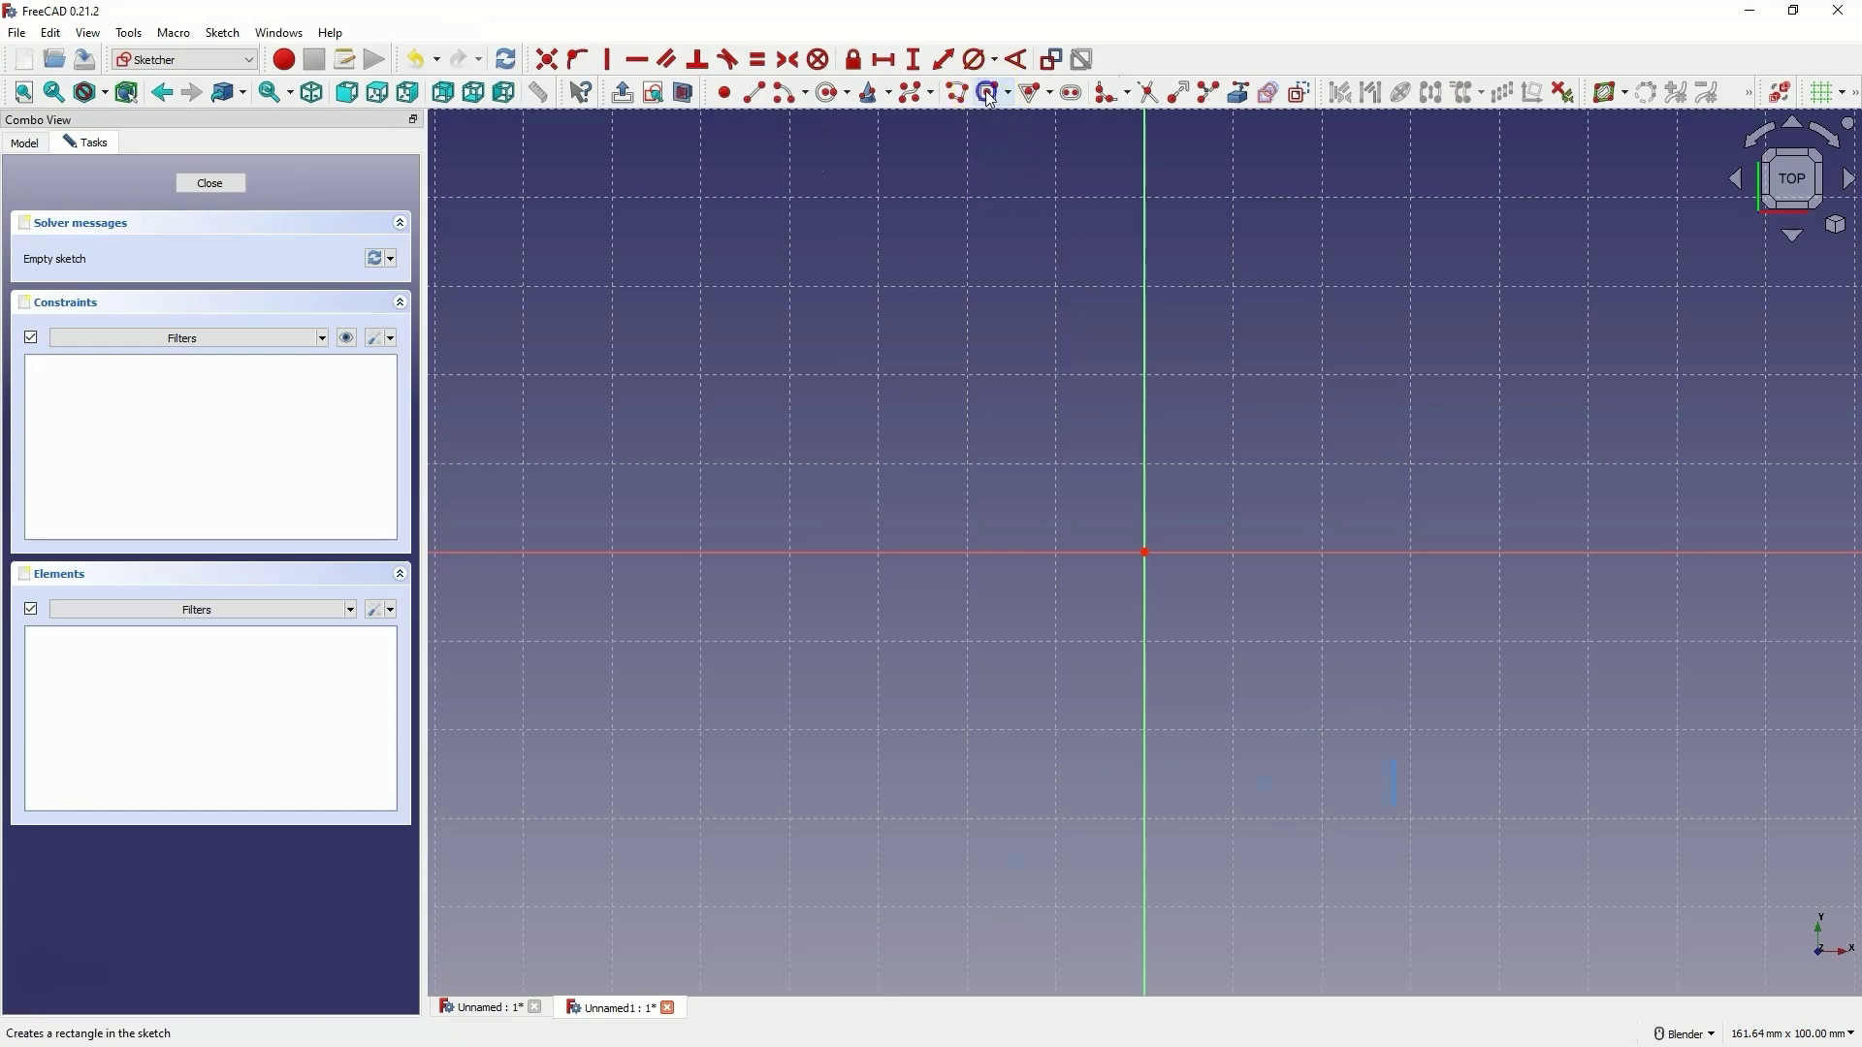
{"action": "left_click", "coordinate": [1145, 551]}
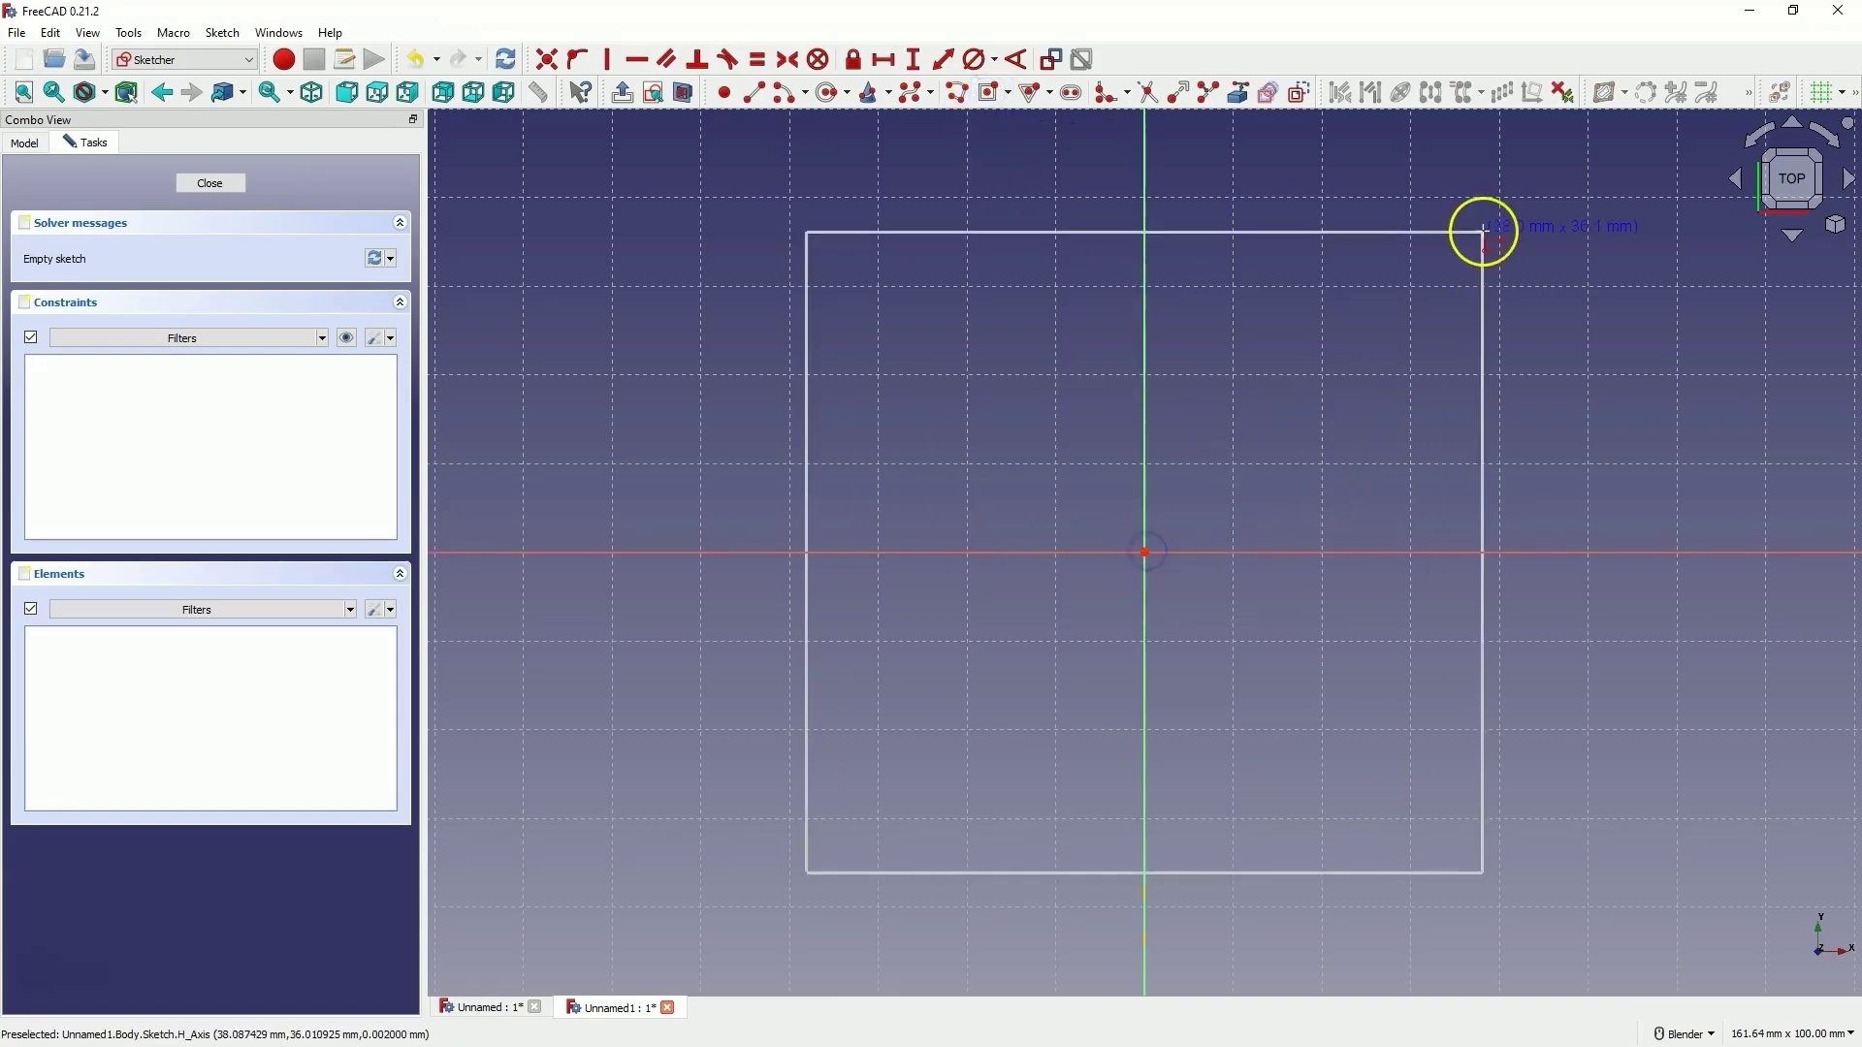
{"action": "left_click", "coordinate": [1484, 232]}
Constrain the rectangle's upper edge to a horizontal length of 100 mm and name the constraint D1.
{"action": "left_click", "coordinate": [884, 60]}
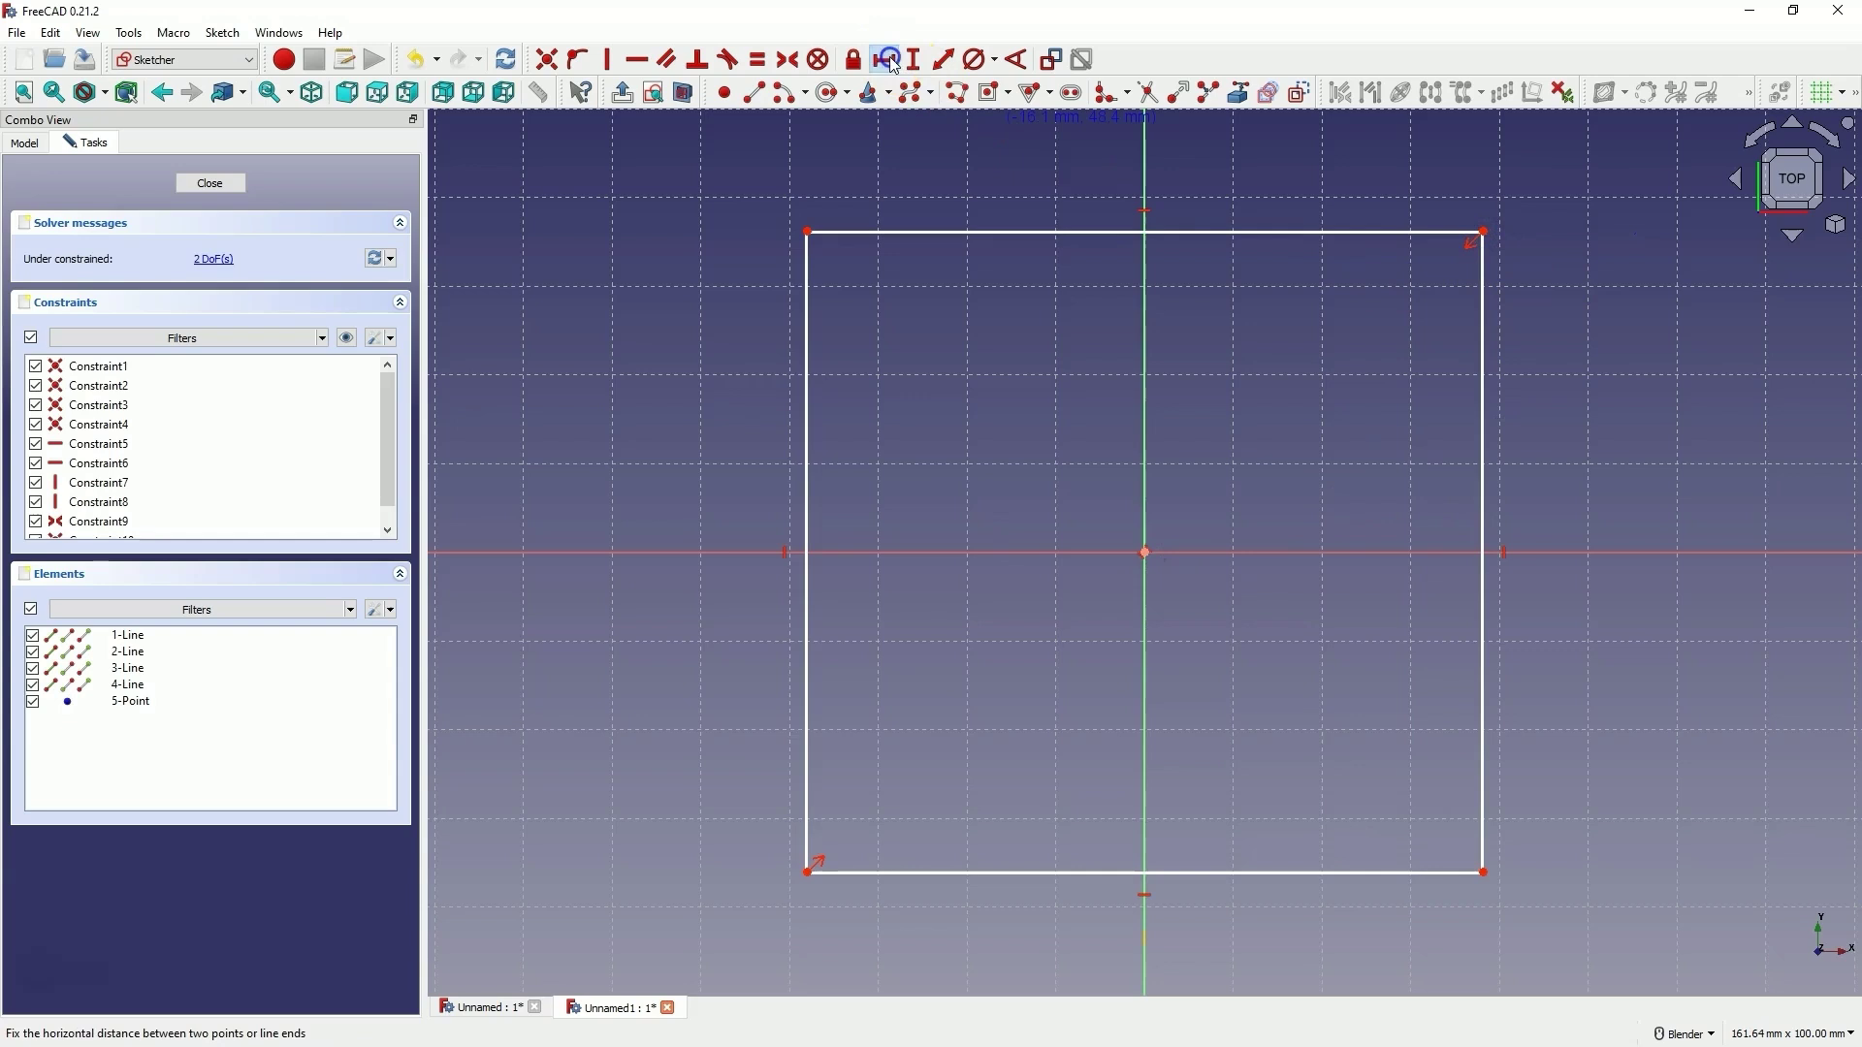
{"action": "left_click", "coordinate": [1144, 232]}
{"action": "type", "text": "100"}
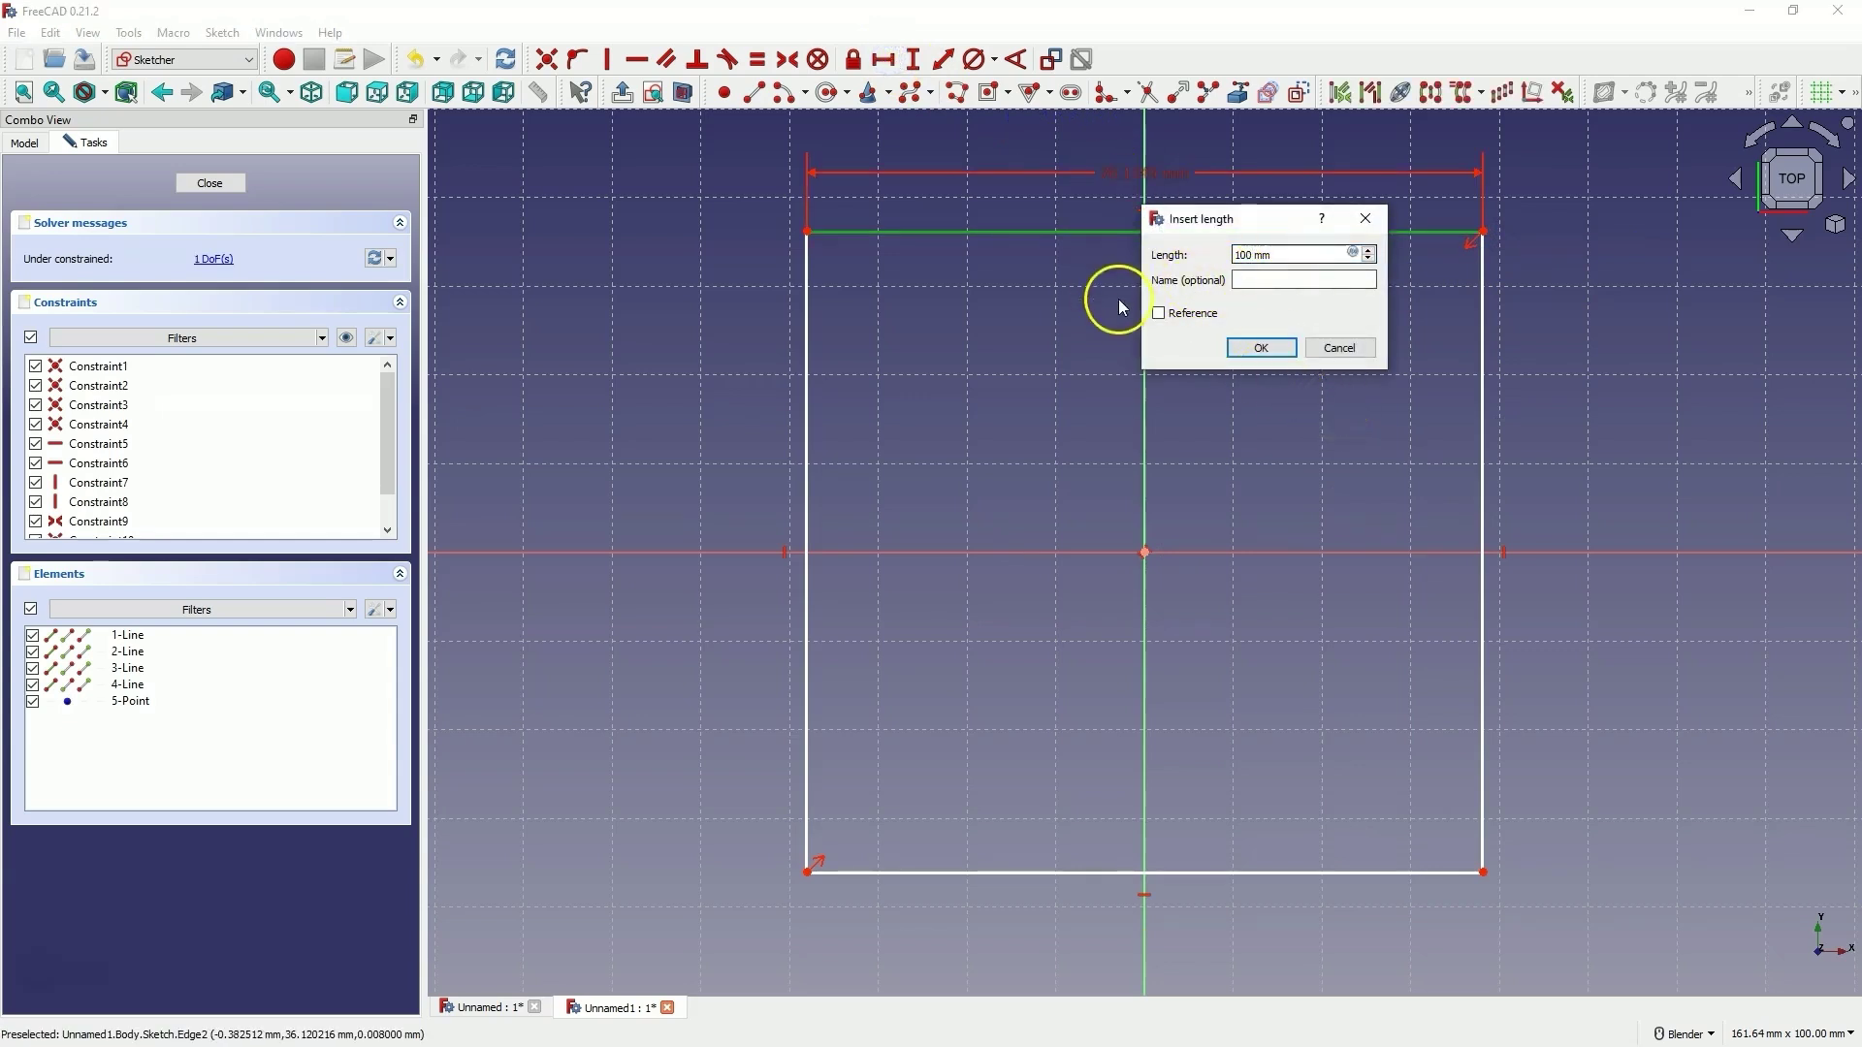
{"action": "left_click", "coordinate": [1250, 282]}
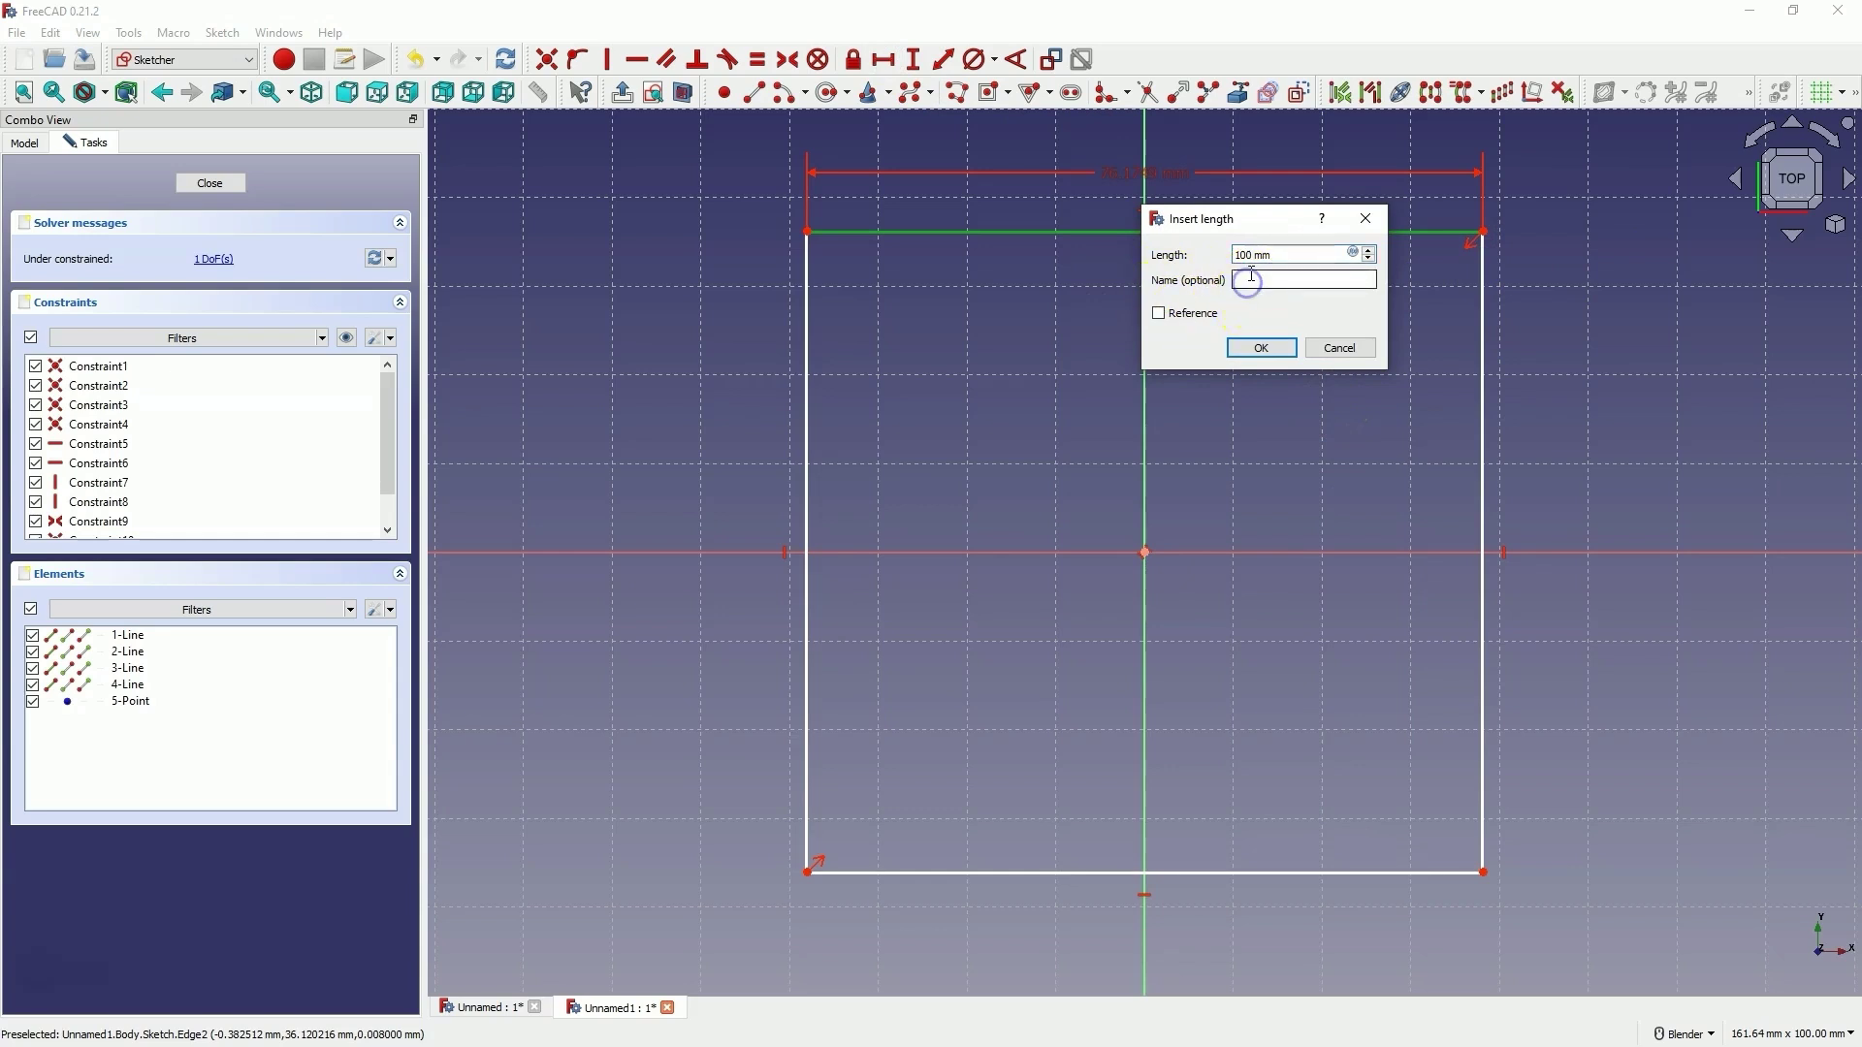
{"action": "left_click", "coordinate": [1265, 348]}
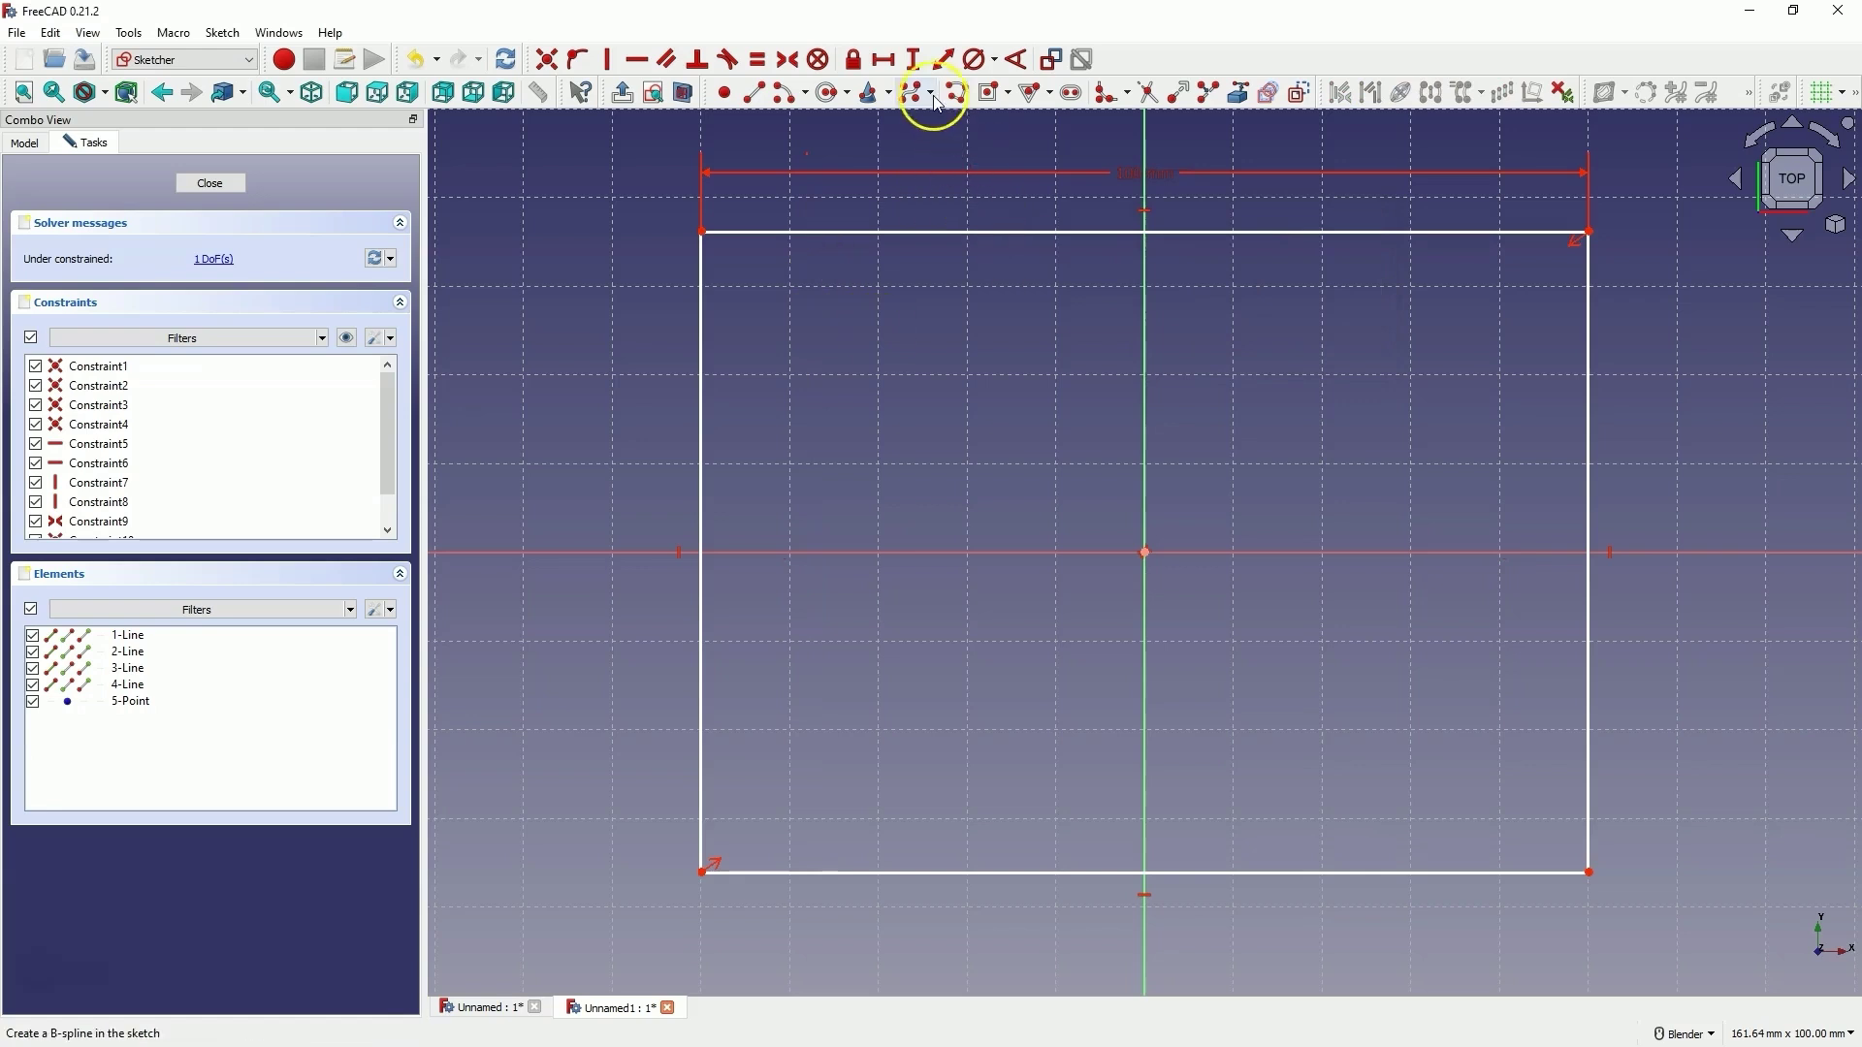
Add a vertical distance constraint to the rectangle's left edge and name it D3.
{"action": "left_click", "coordinate": [914, 59]}
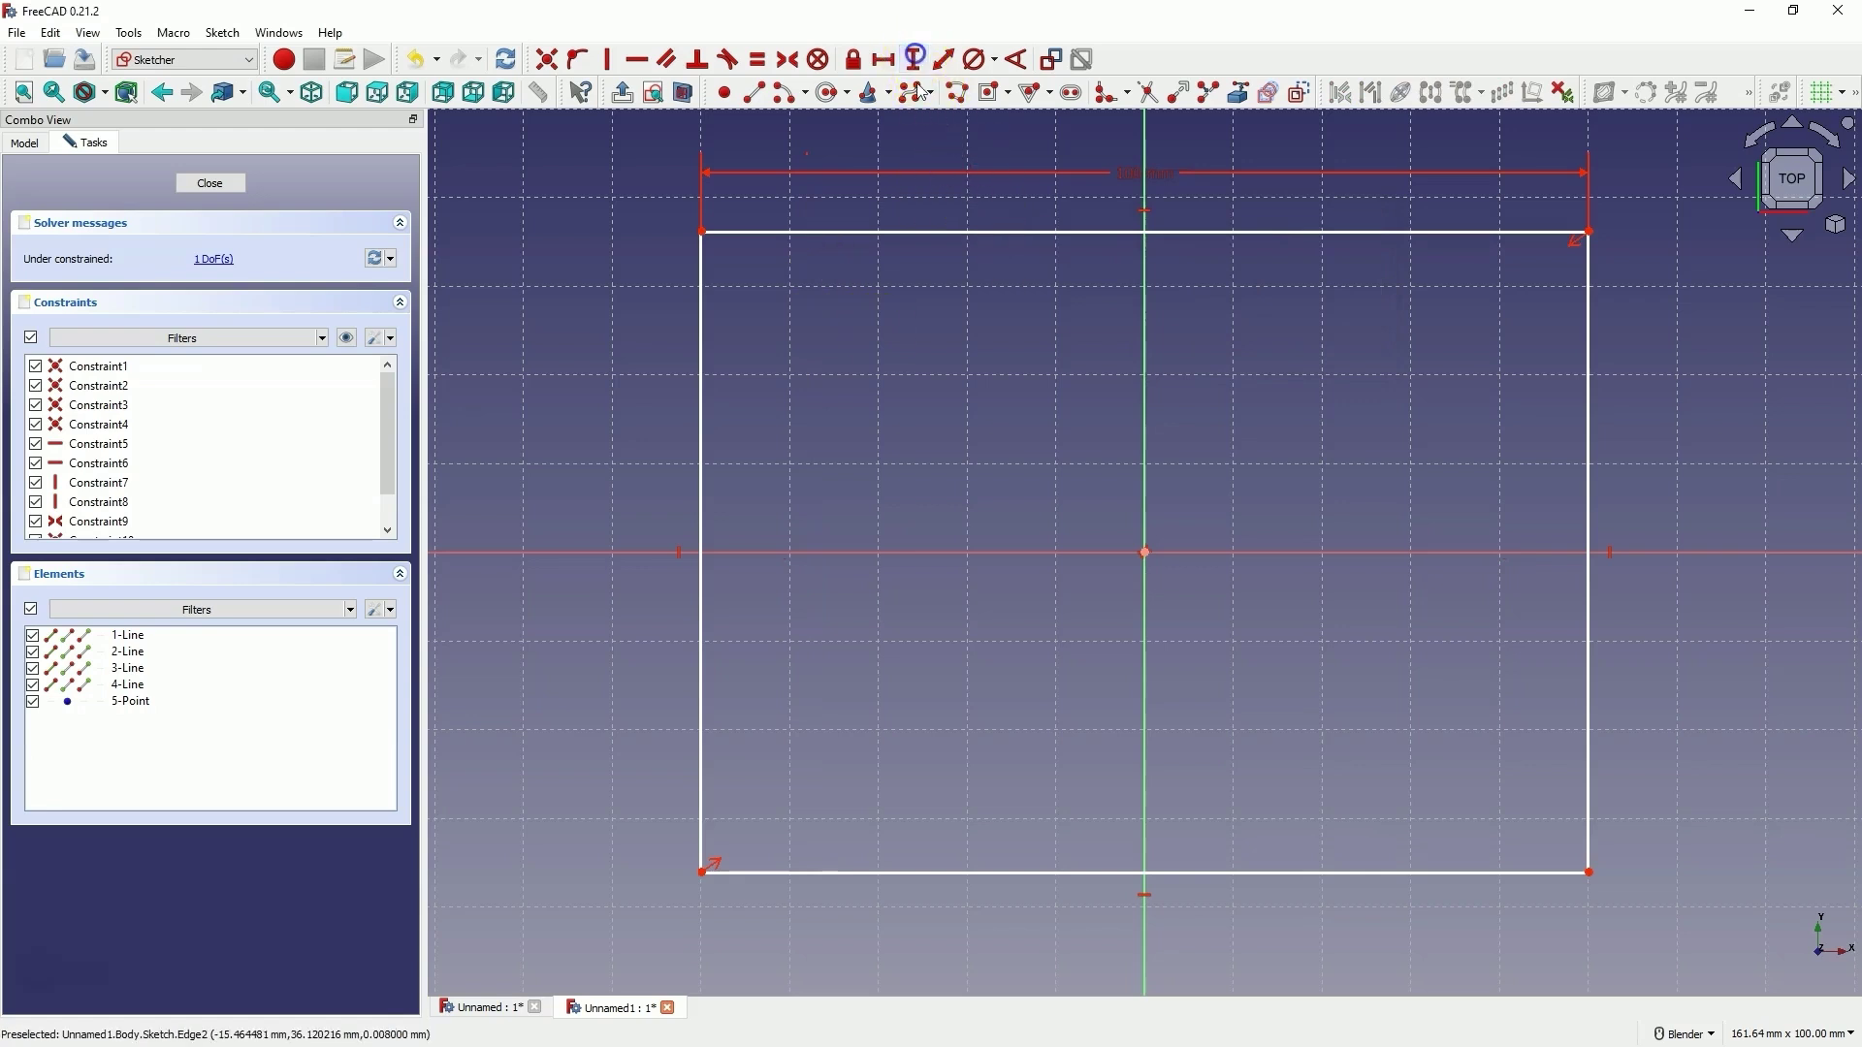
{"action": "left_click", "coordinate": [704, 428]}
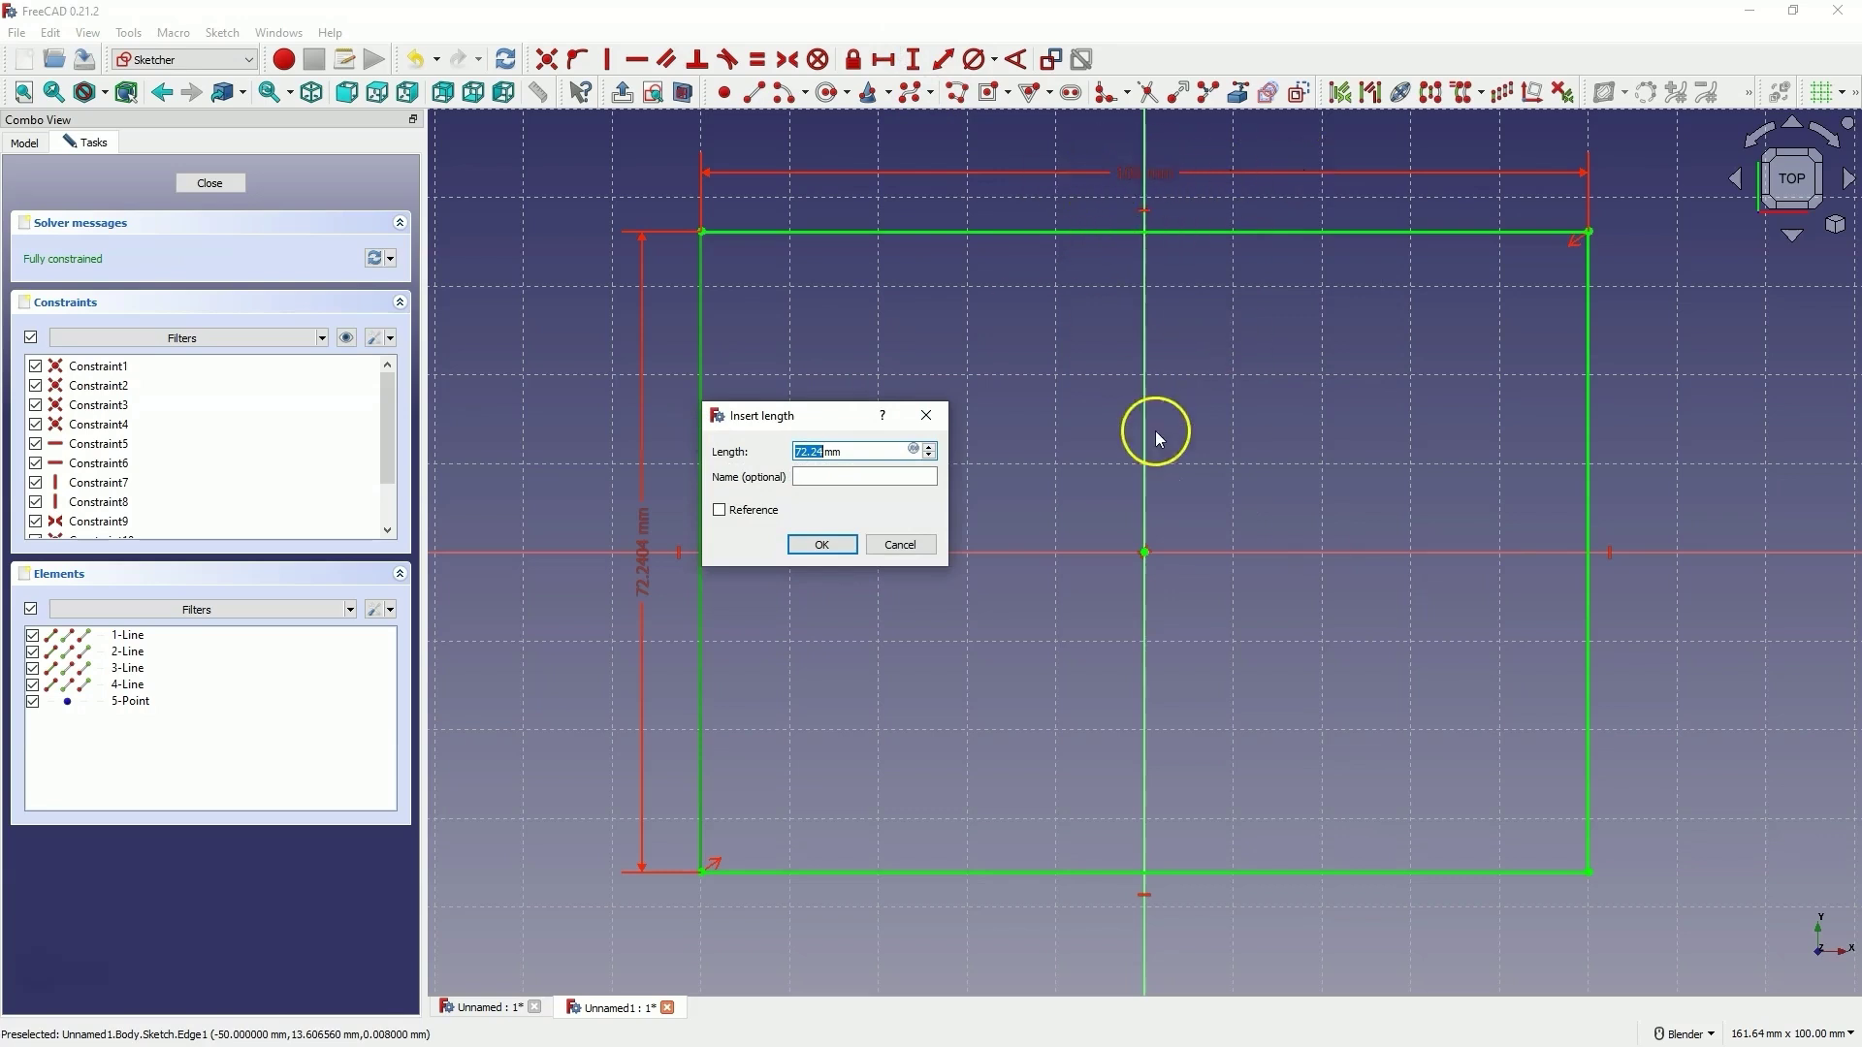
{"action": "left_click", "coordinate": [841, 478]}
{"action": "type", "text": "D3"}
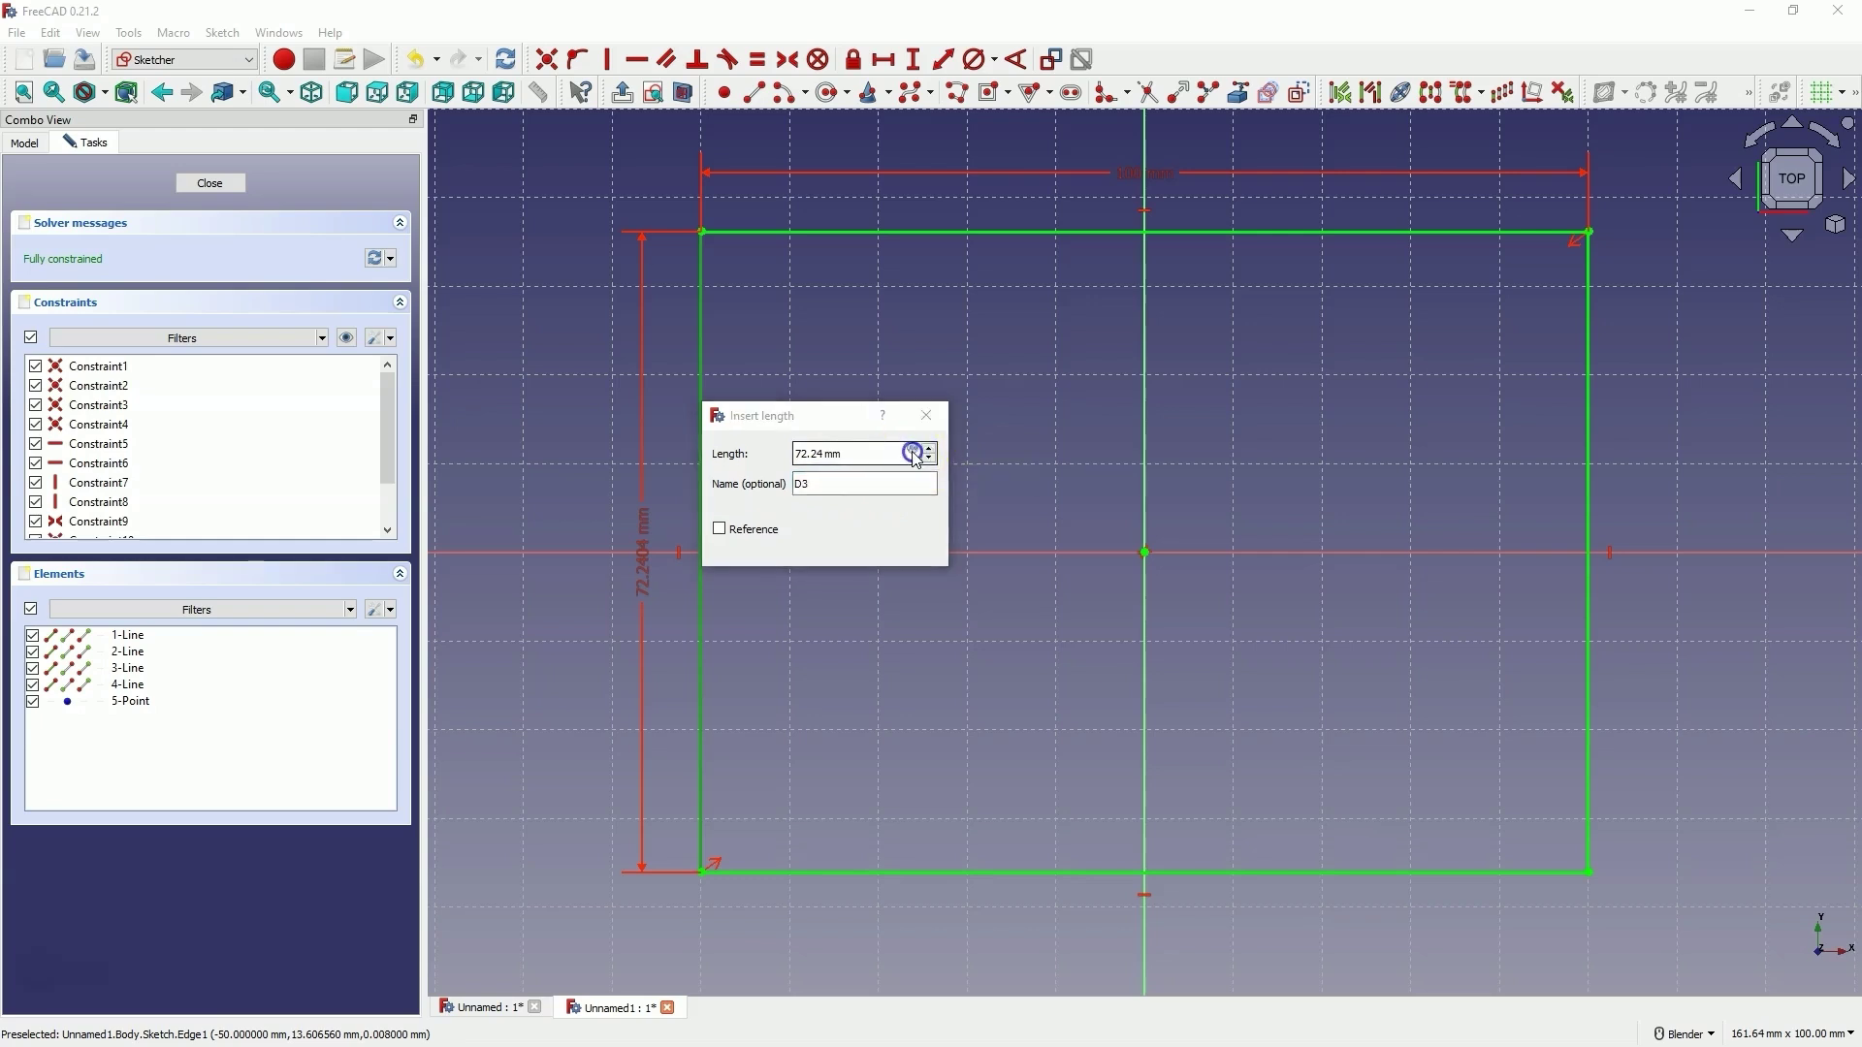
Drive the D3 length with the formula Constraints.D1*0.75 and accept the constraint.
{"action": "left_click", "coordinate": [913, 450]}
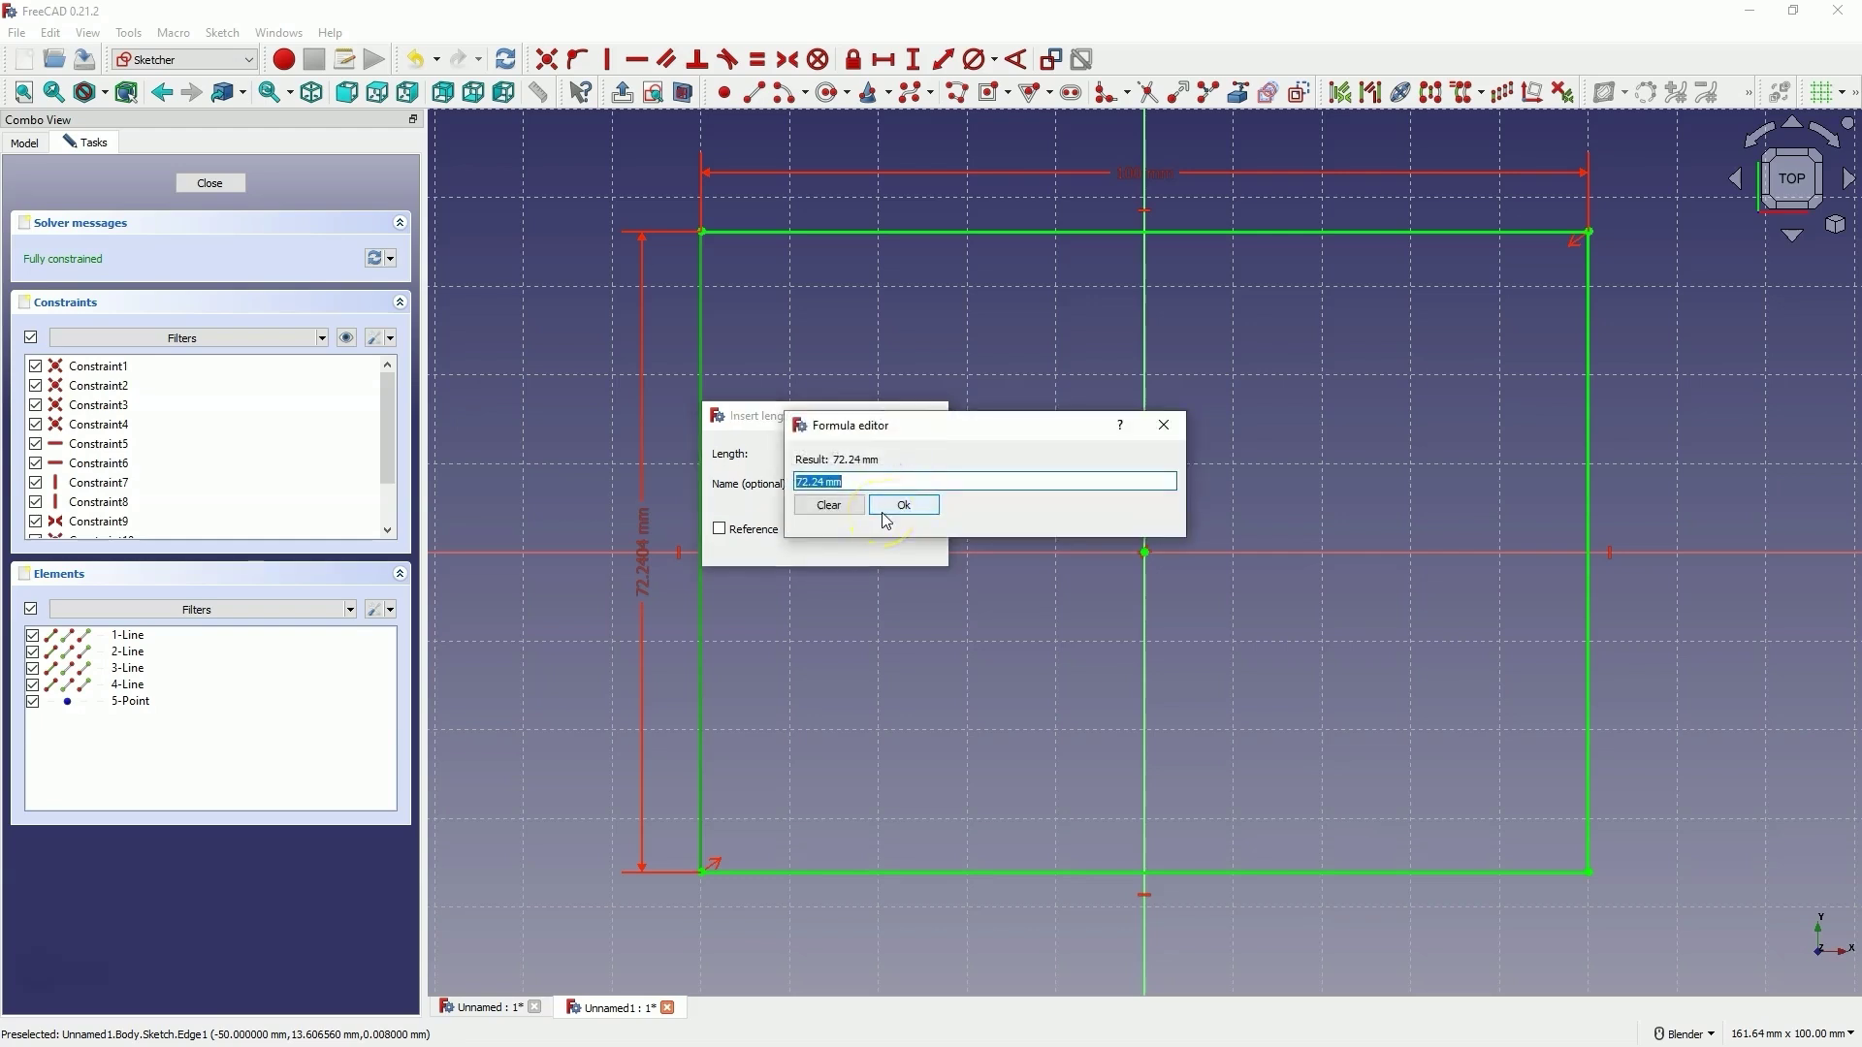
{"action": "type", "text": "con"}
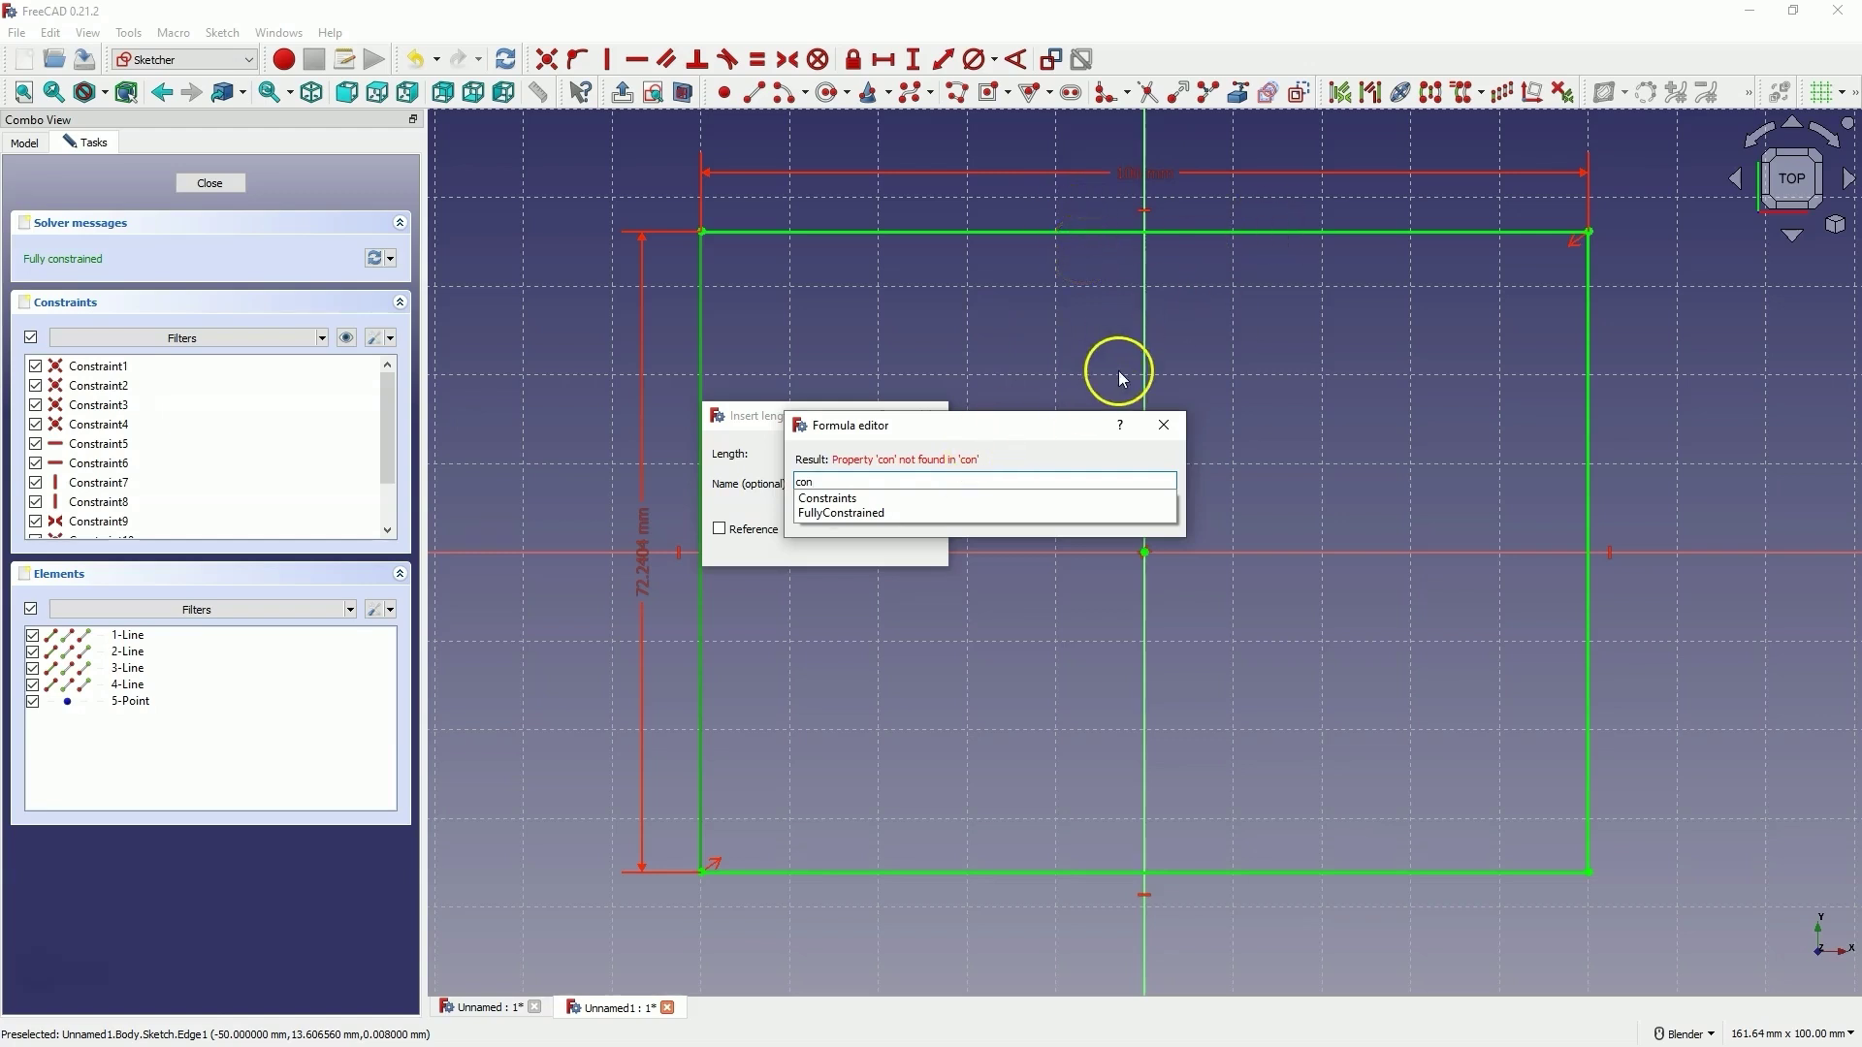
{"action": "key", "text": "Down"}
{"action": "type", "text": "."}
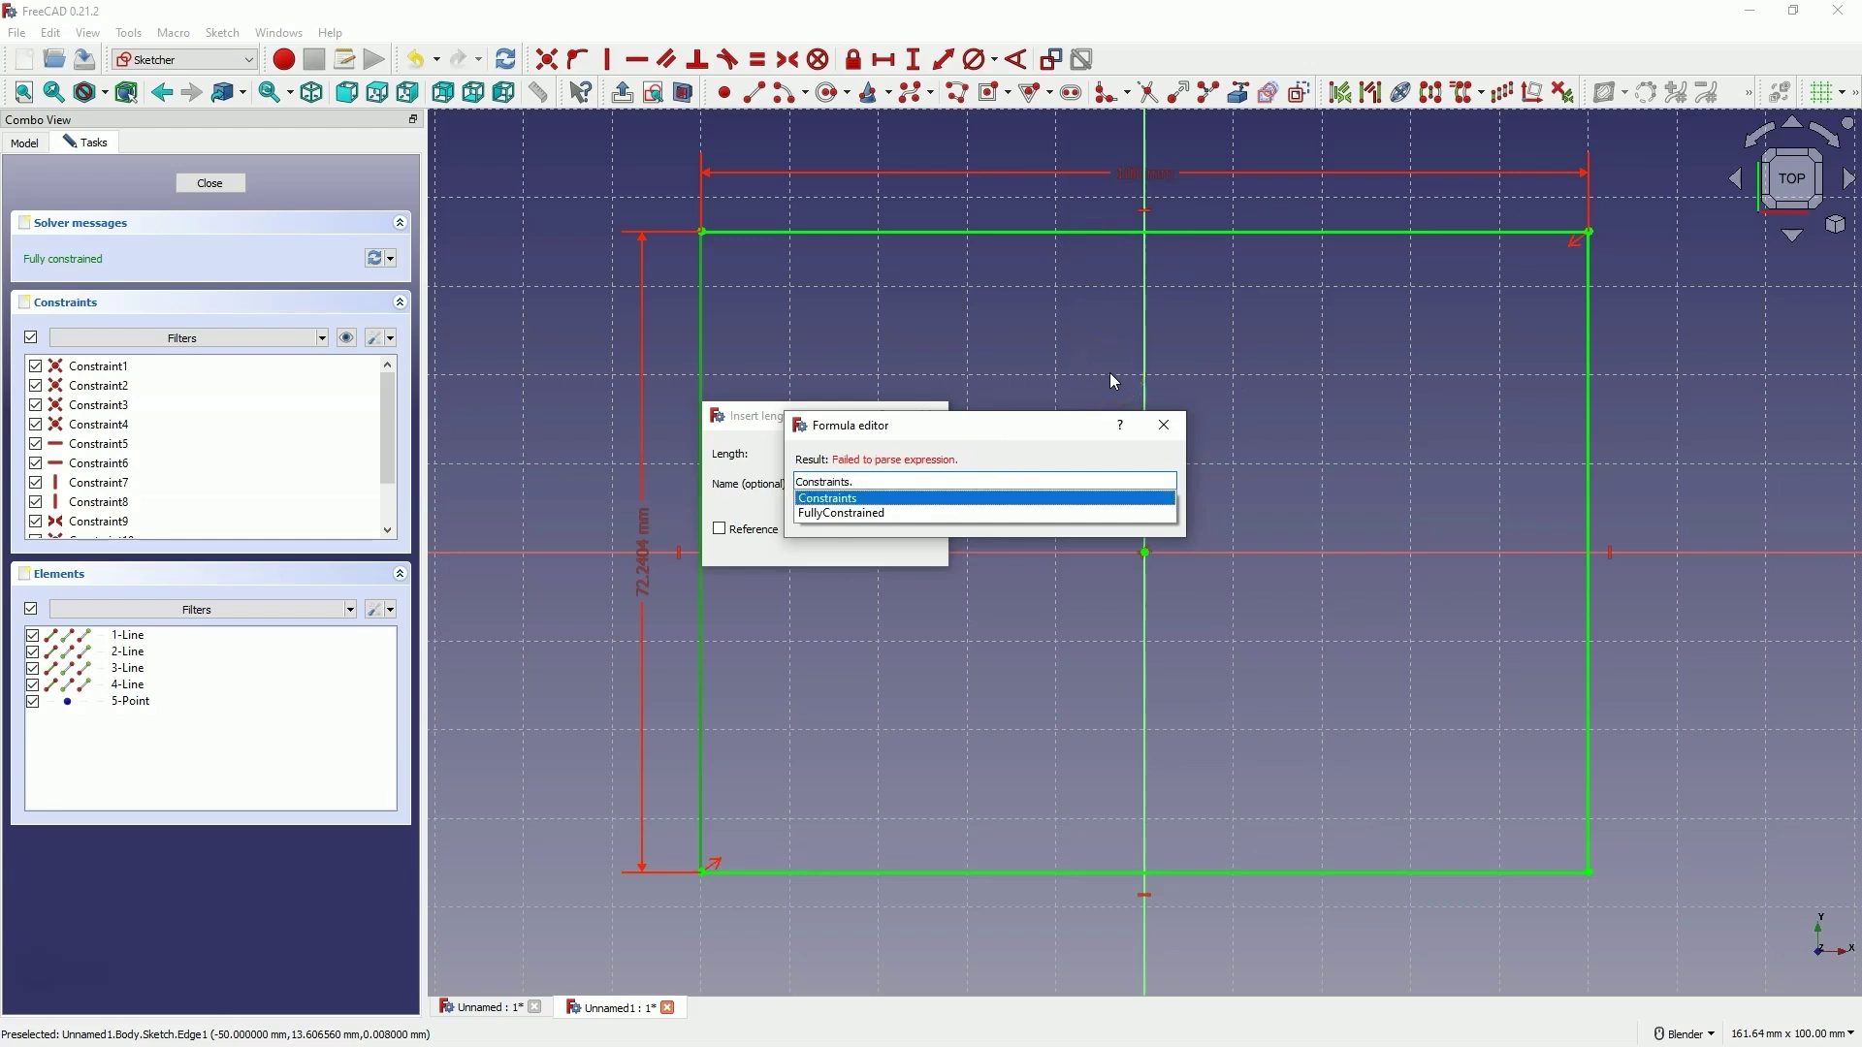
{"action": "type", "text": "D"}
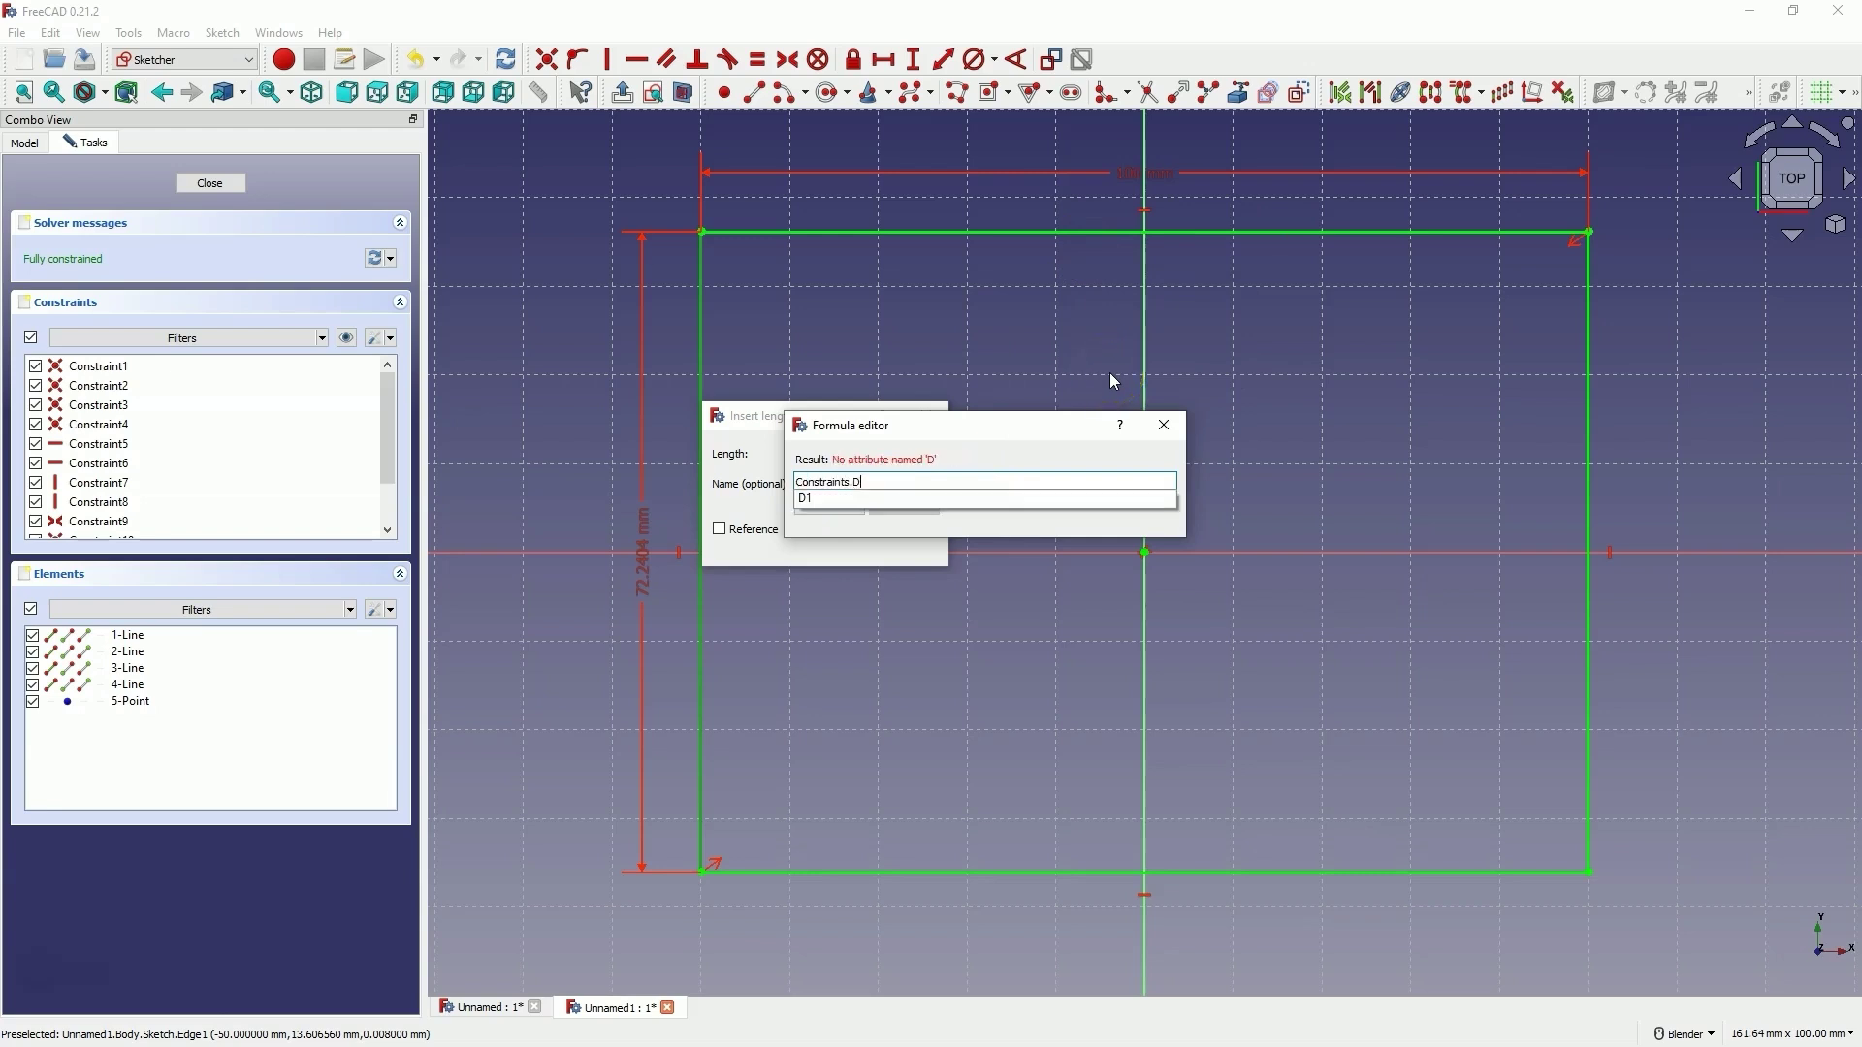
{"action": "left_click", "coordinate": [827, 498]}
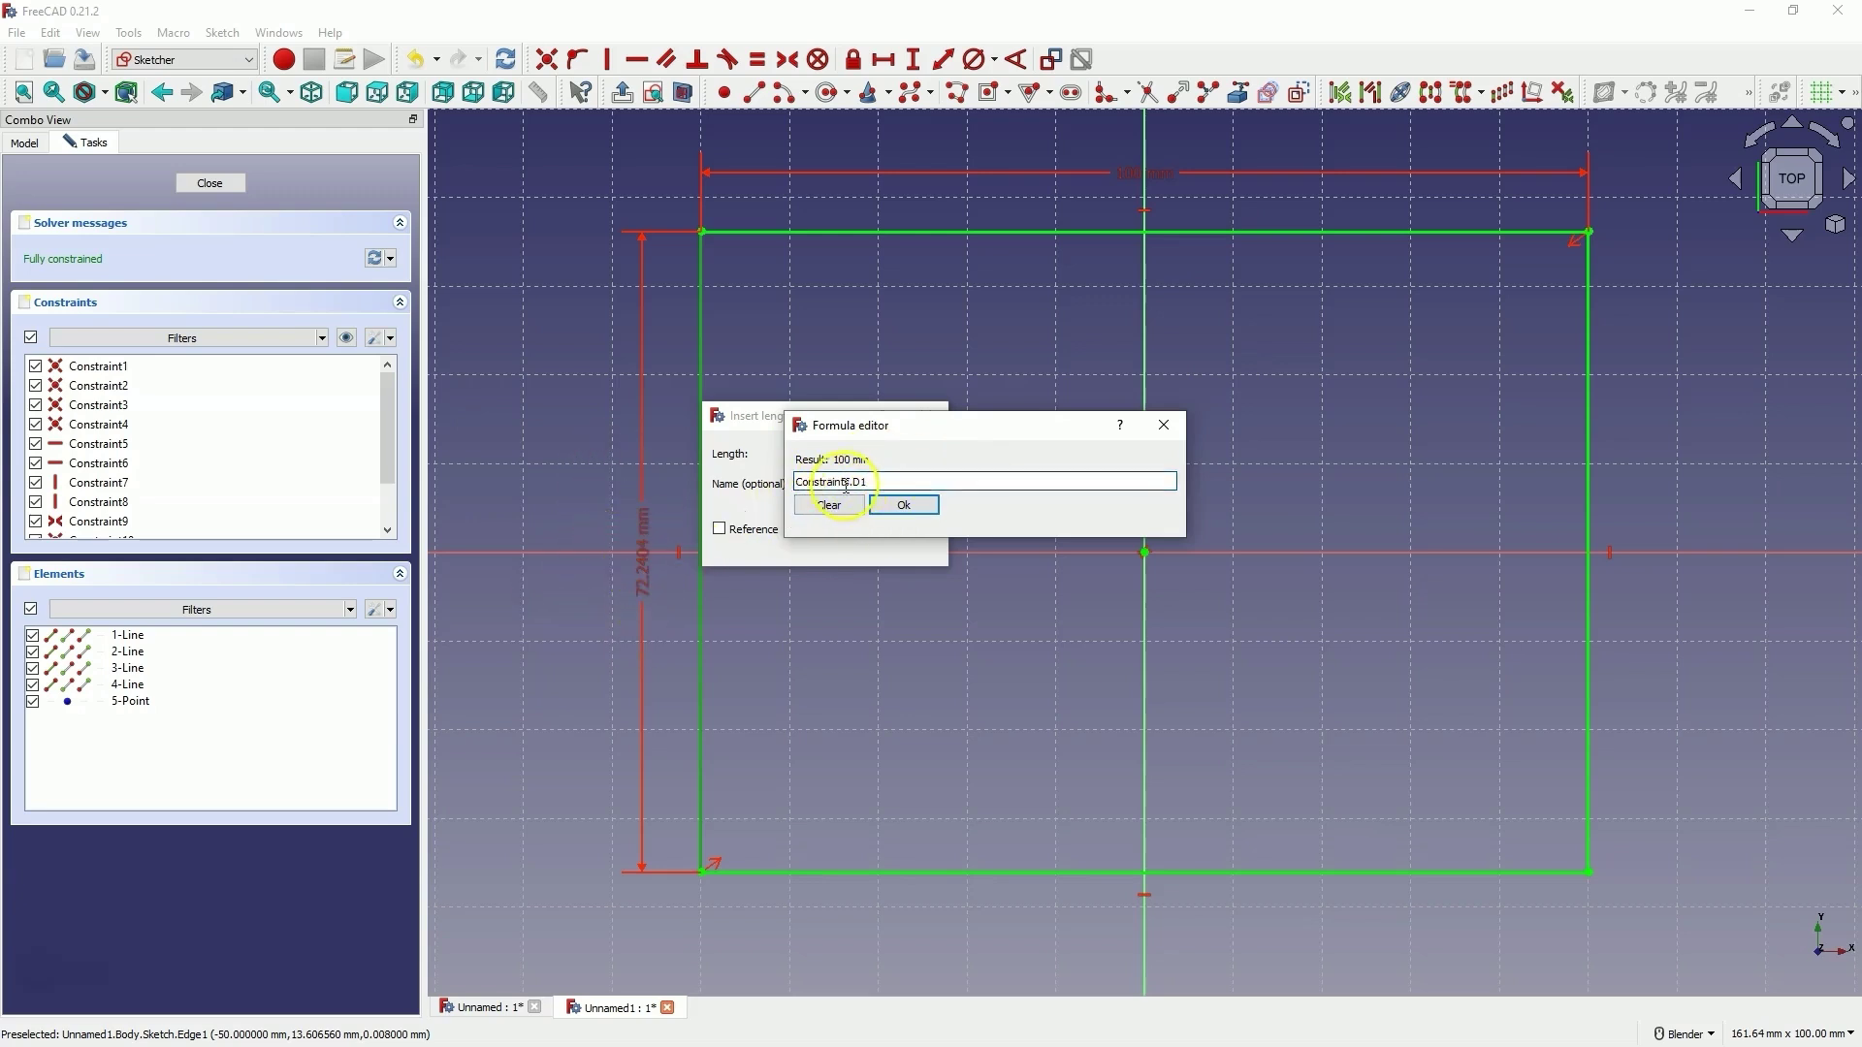
{"action": "type", "text": "*"}
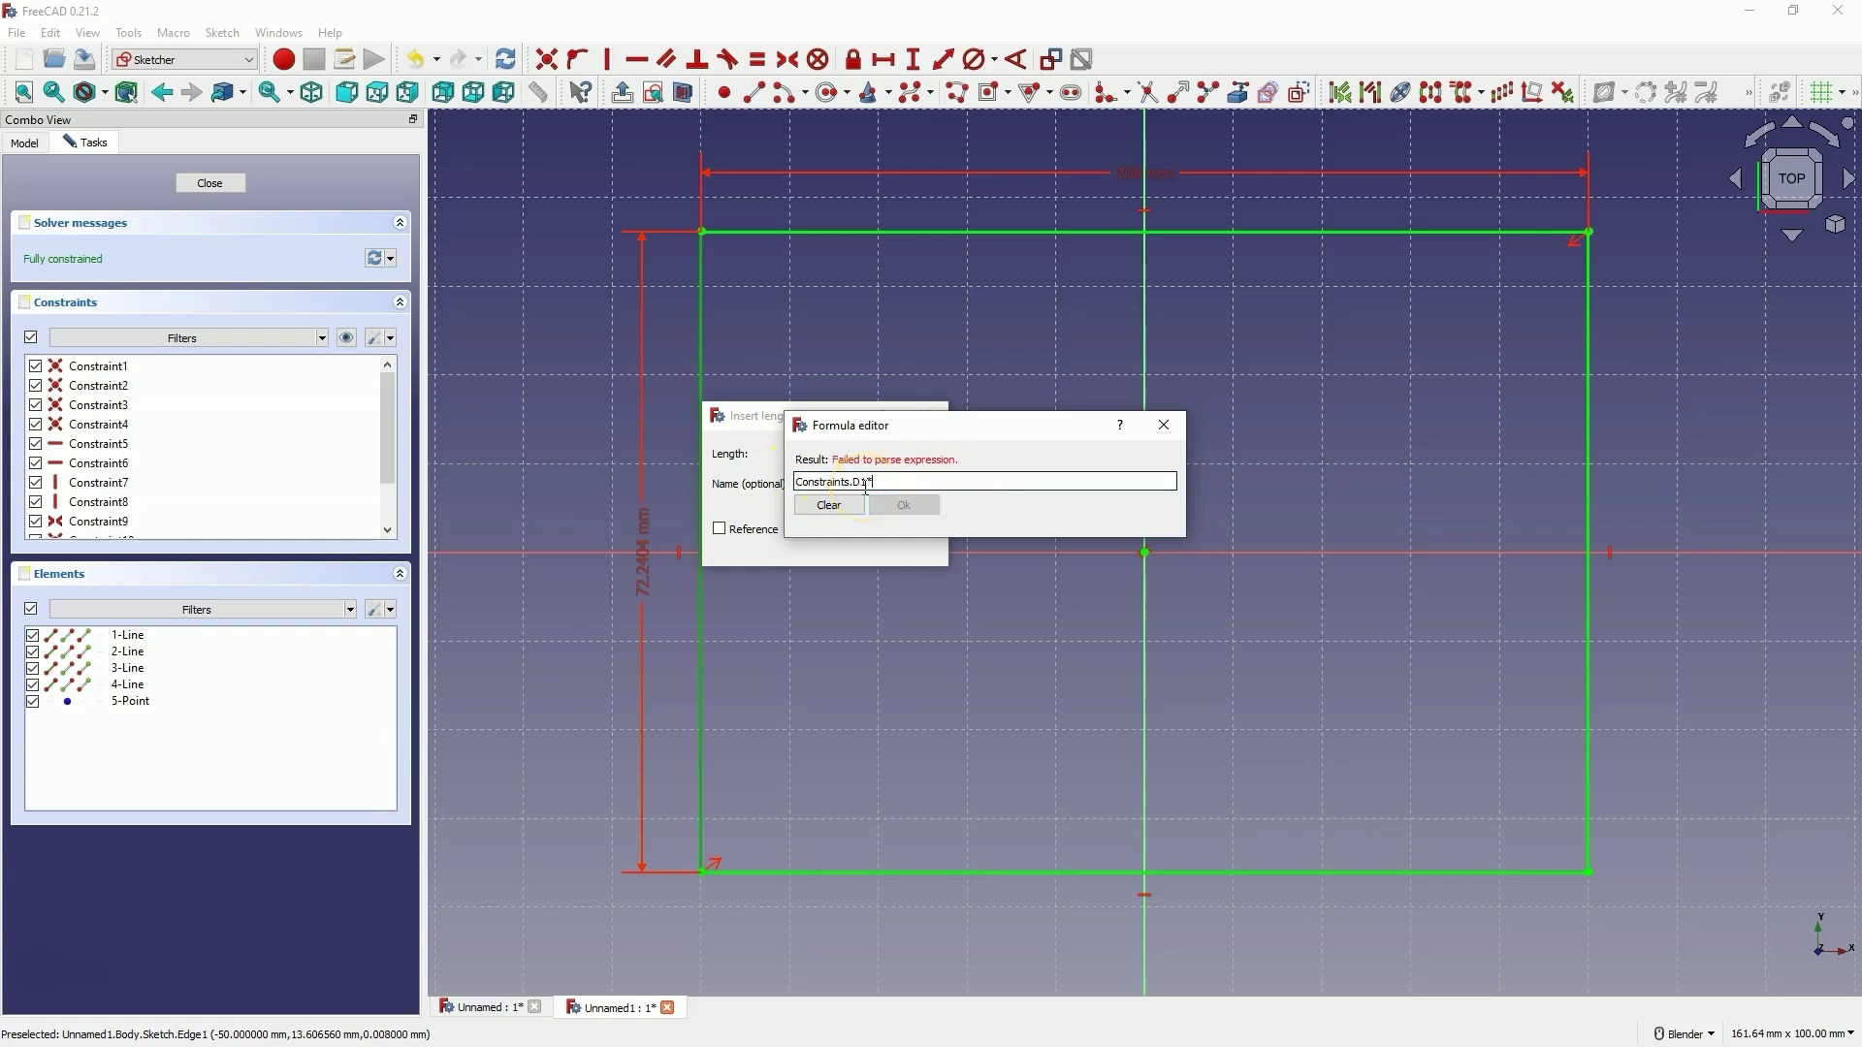
{"action": "type", "text": "0"}
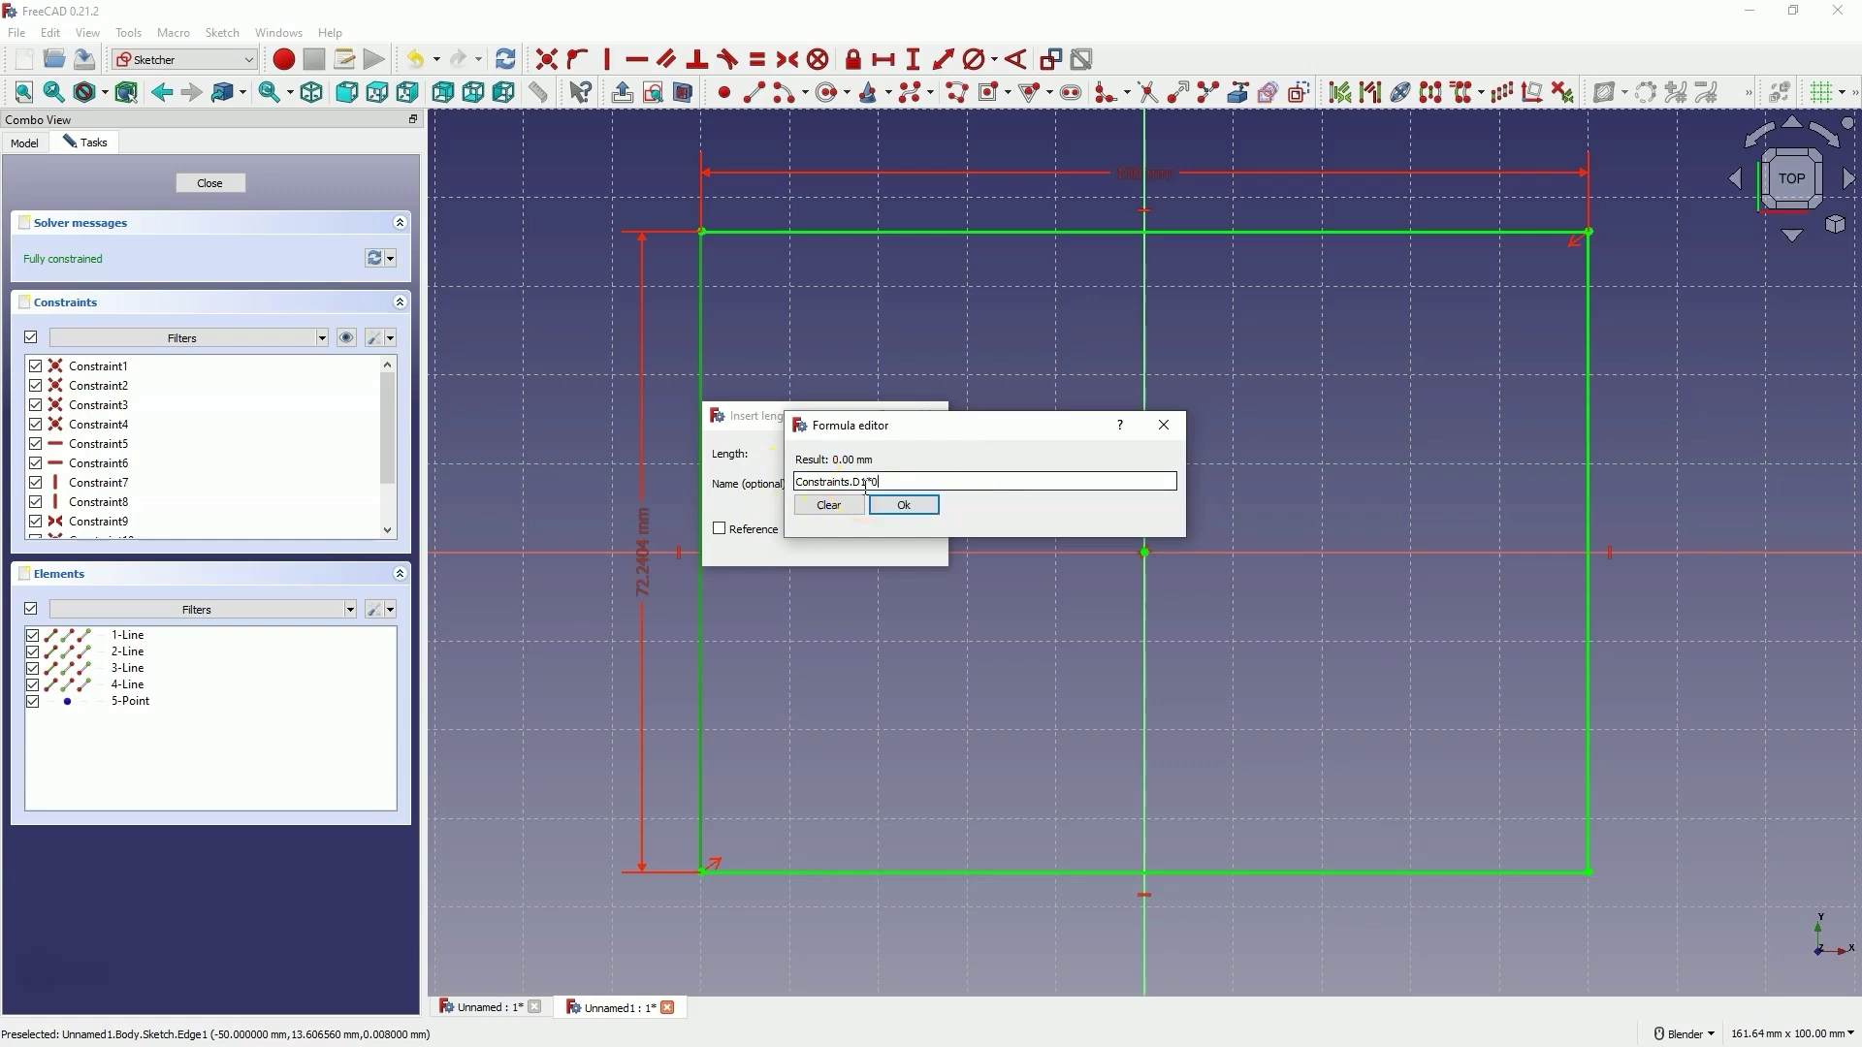
{"action": "type", "text": ".75"}
{"action": "left_click", "coordinate": [903, 504]}
{"action": "left_click", "coordinate": [832, 543]}
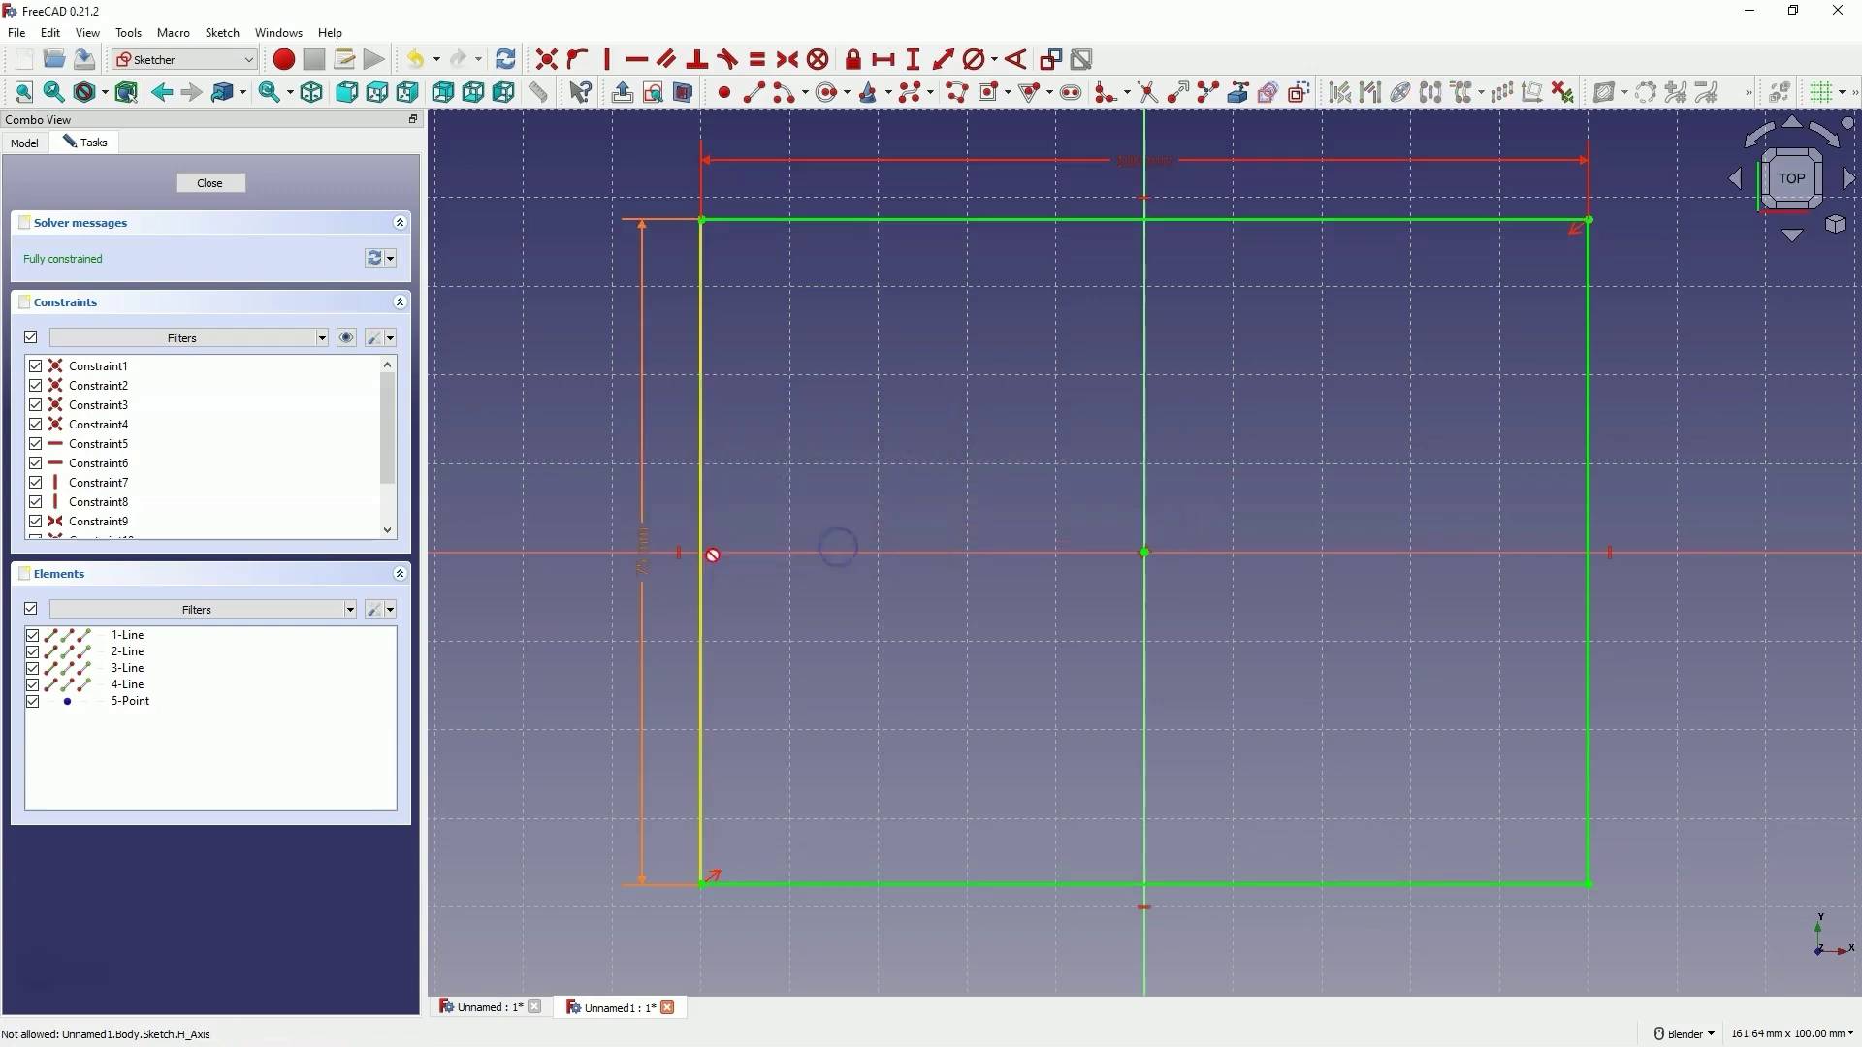
Set the rectangle's horizontal D1 constraint to 150 mm.
{"action": "double_click", "coordinate": [1131, 160]}
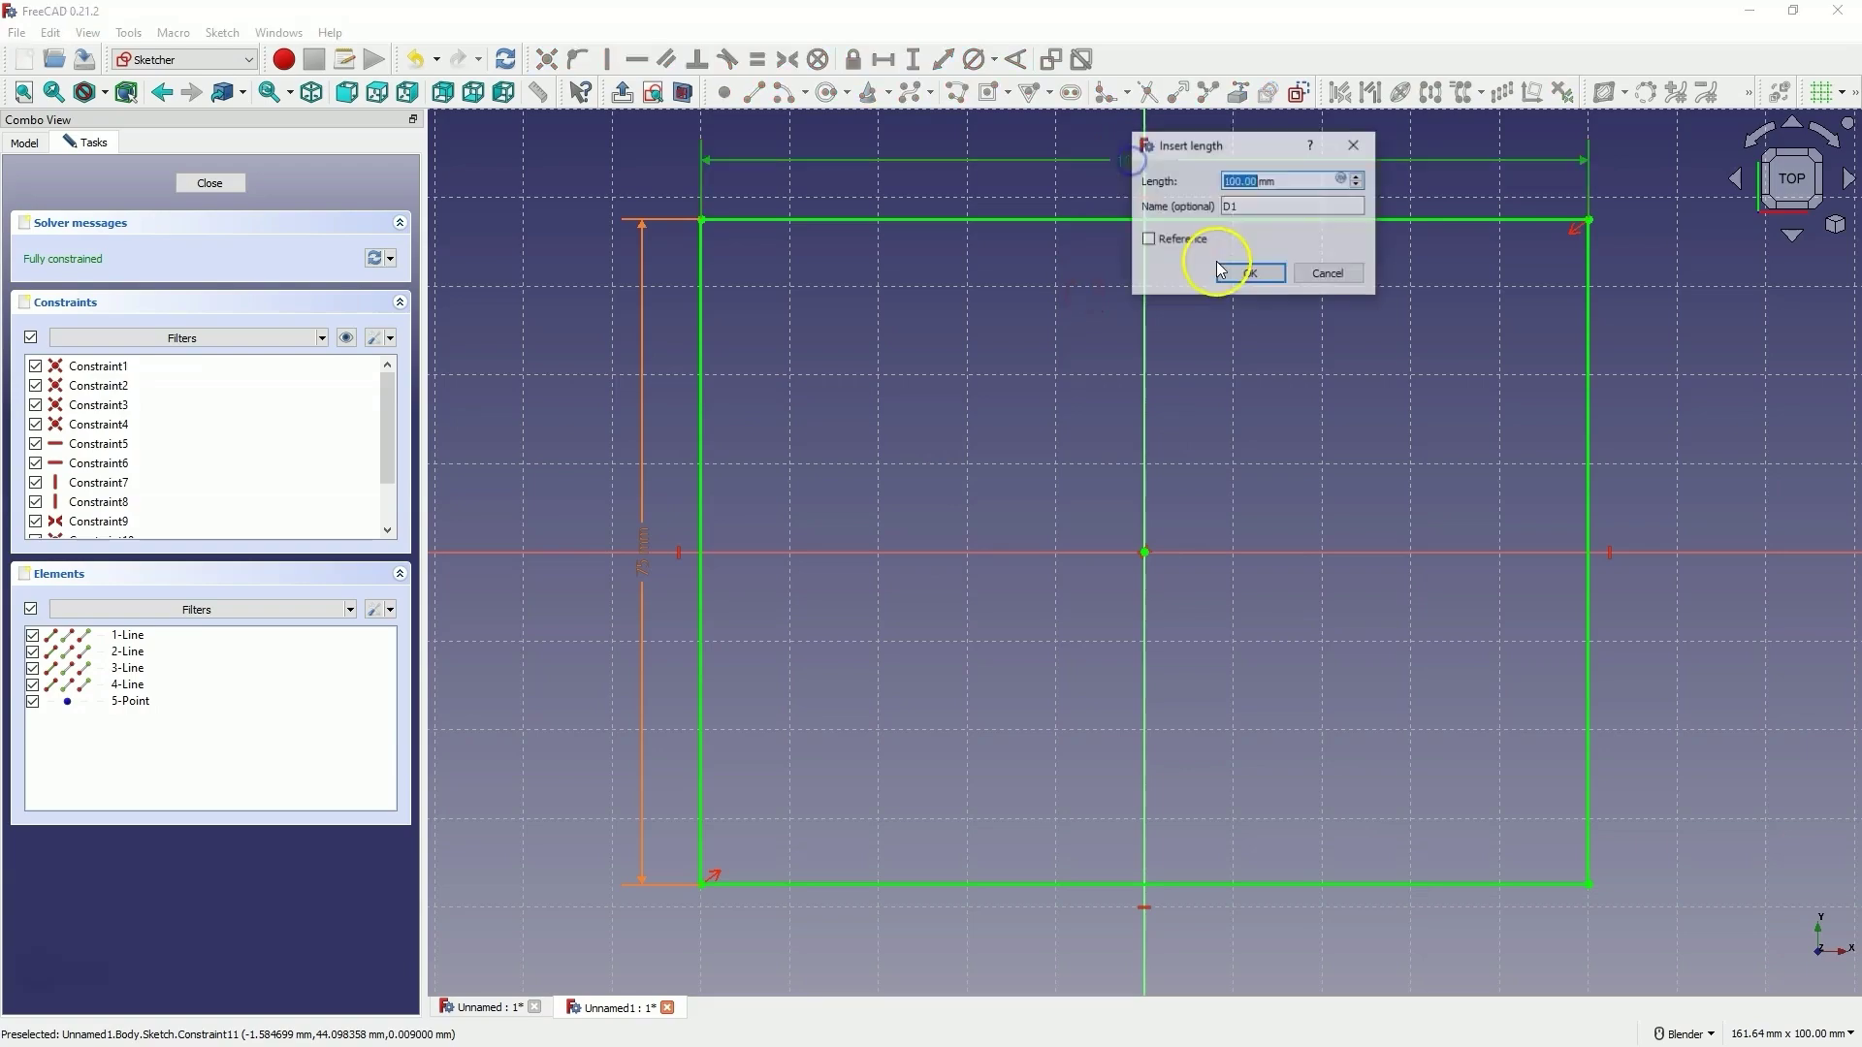
{"action": "type", "text": "150"}
{"action": "left_click", "coordinate": [1218, 261]}
{"action": "scroll", "coordinate": [1241, 260], "scroll_direction": "down", "scroll_amount": 5}
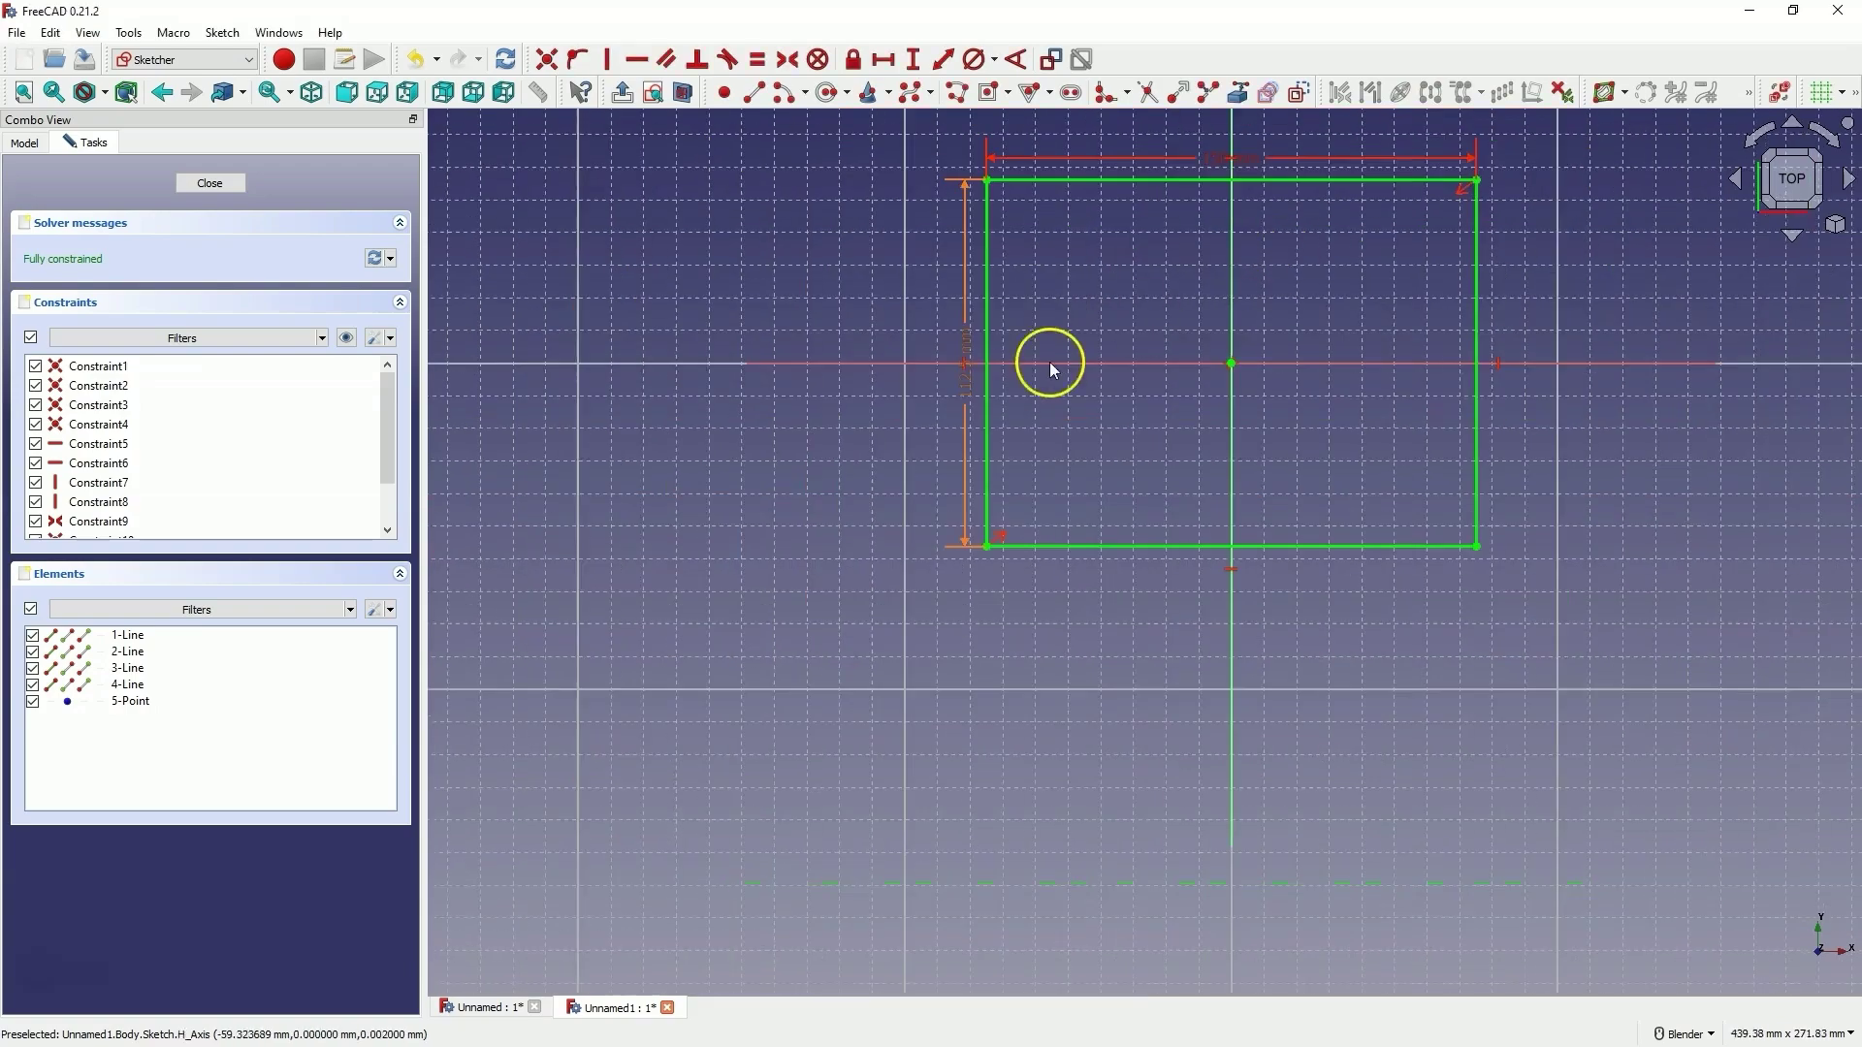
{"action": "scroll", "coordinate": [964, 398], "scroll_direction": "down", "scroll_amount": 1}
{"action": "scroll", "coordinate": [966, 378], "scroll_direction": "up", "scroll_amount": 3}
{"action": "scroll", "coordinate": [969, 427], "scroll_direction": "down", "scroll_amount": 3}
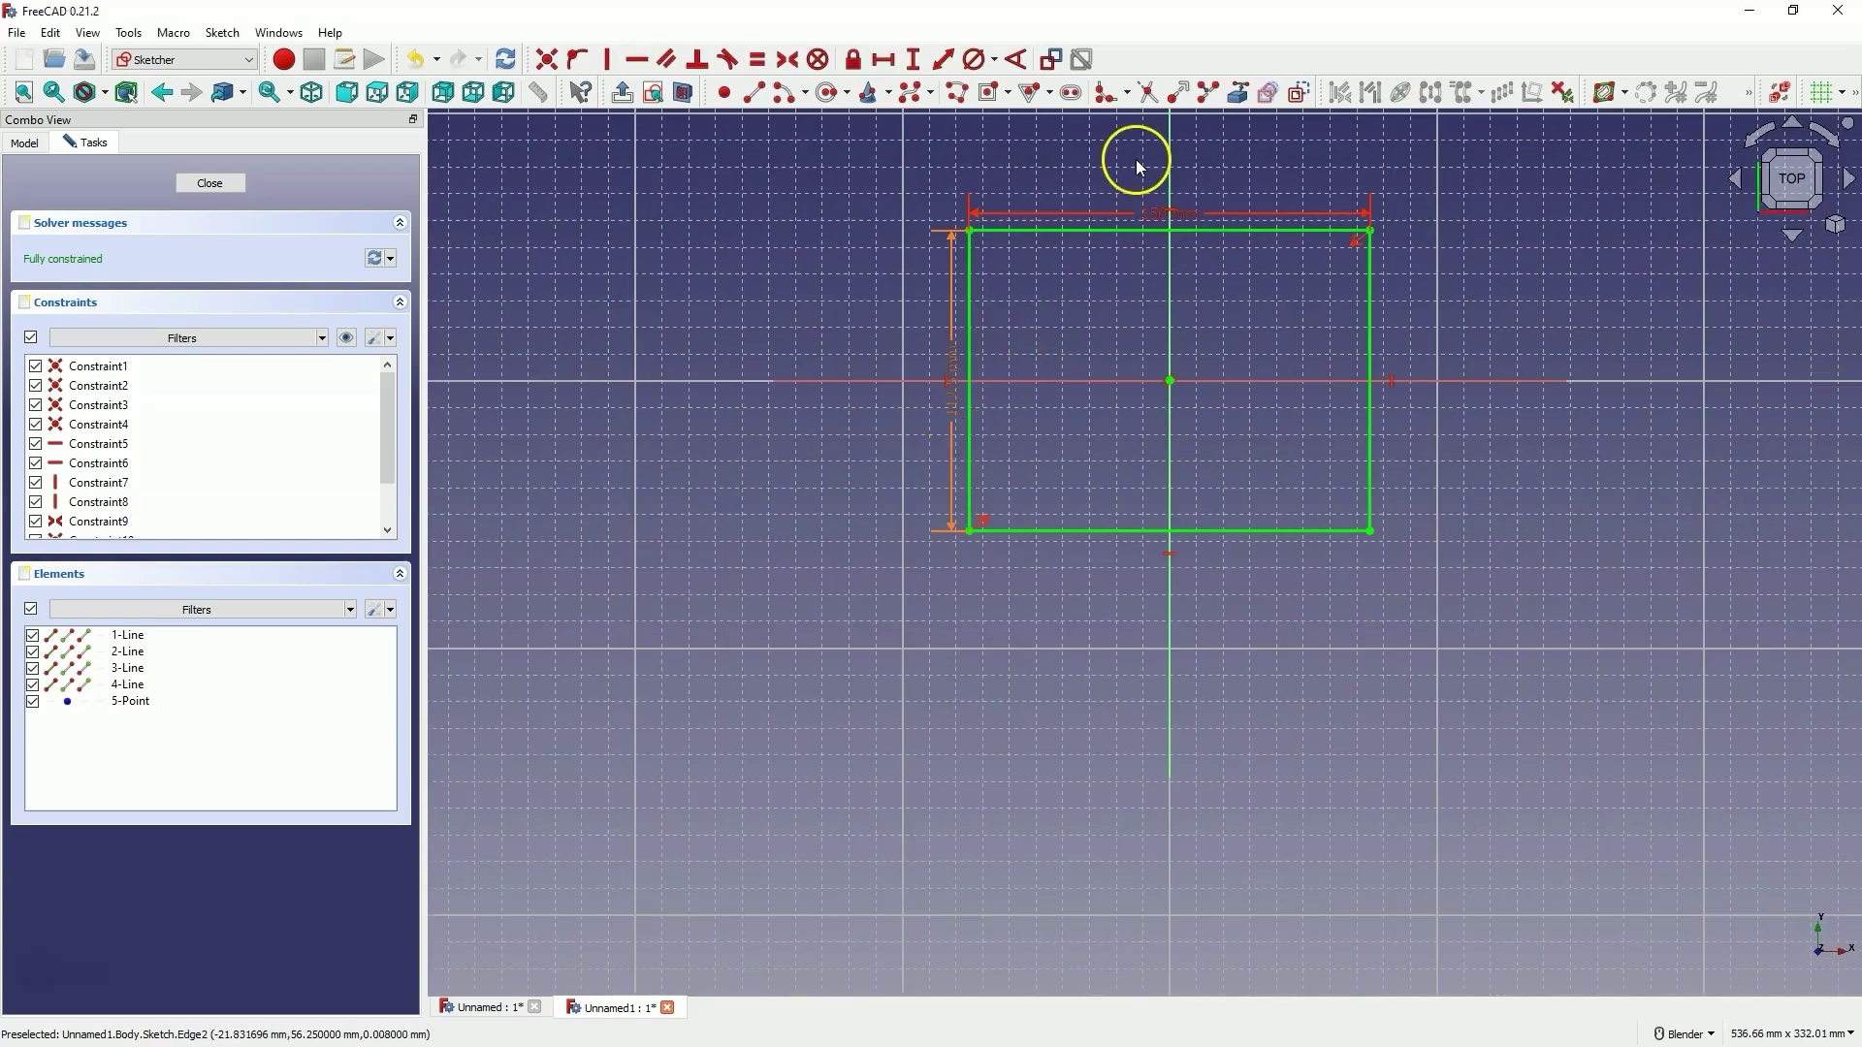
{"action": "scroll", "coordinate": [1138, 165], "scroll_direction": "up", "scroll_amount": 2}
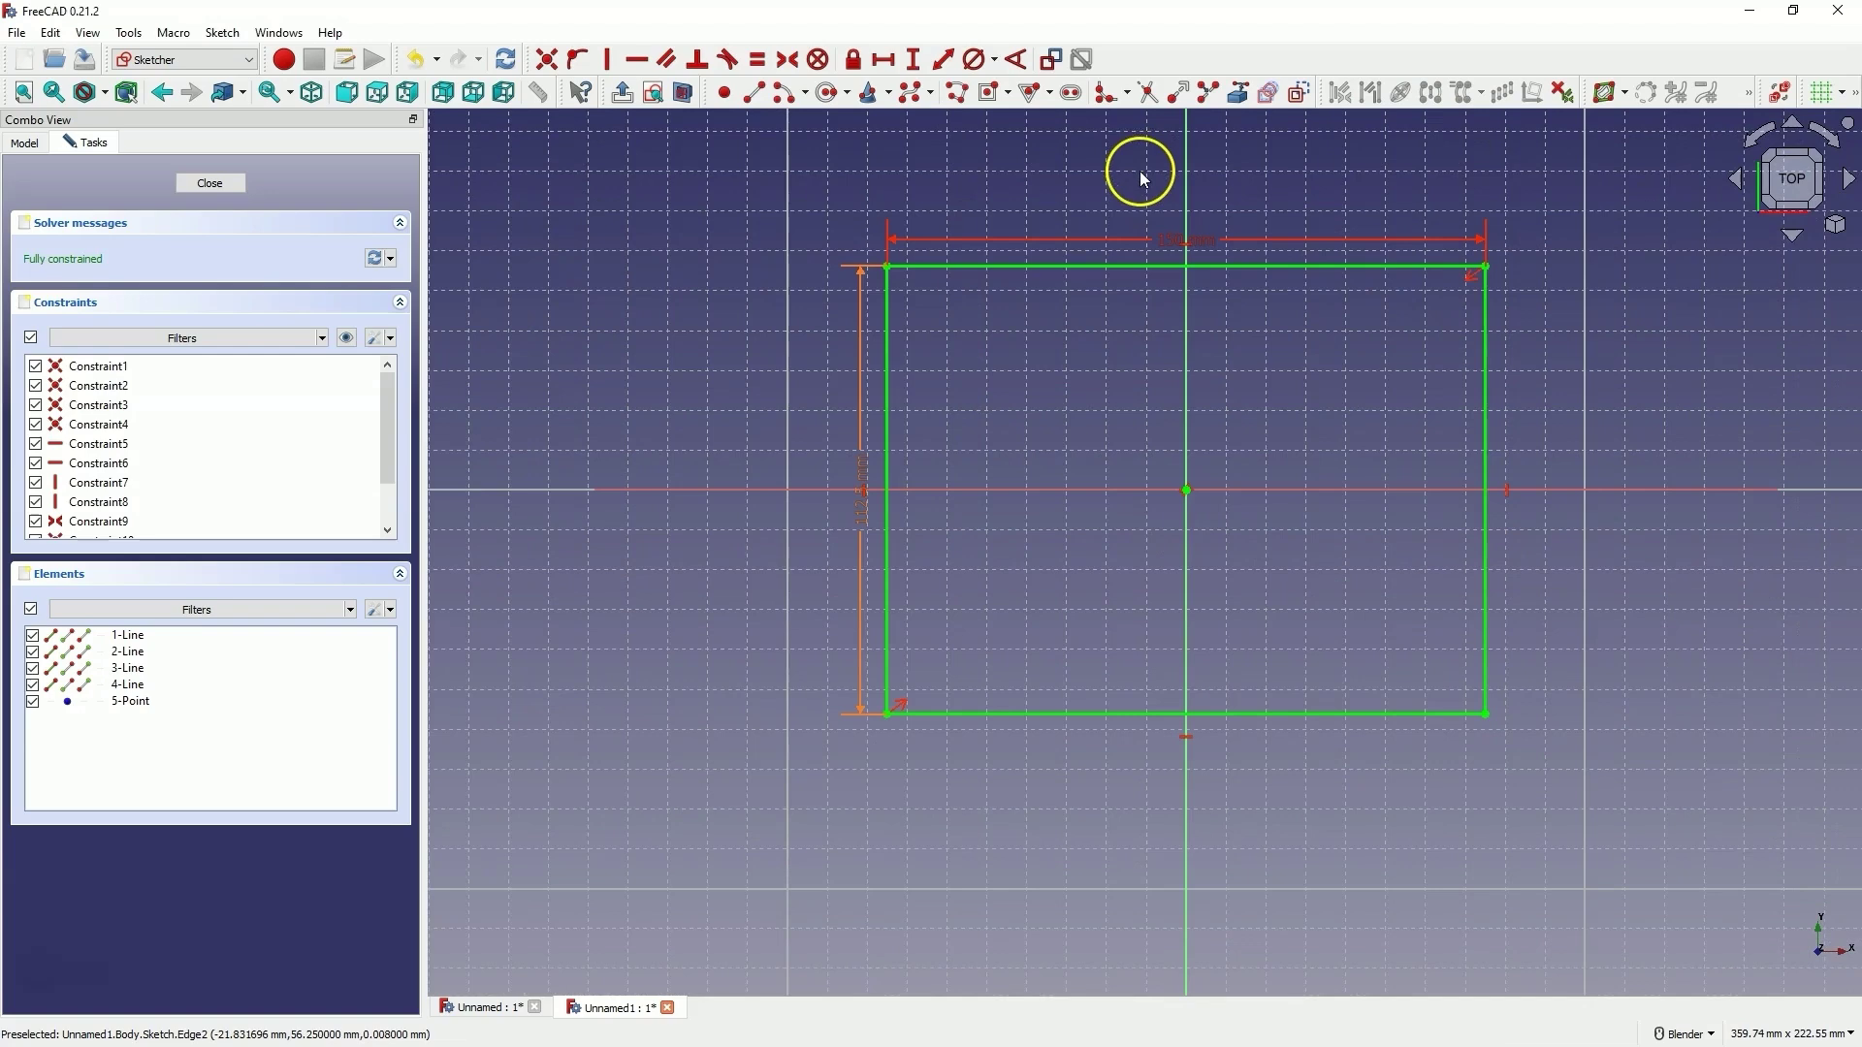
Close the sketch and pad the rectangle to a length of 10 mm.
{"action": "left_click", "coordinate": [215, 183]}
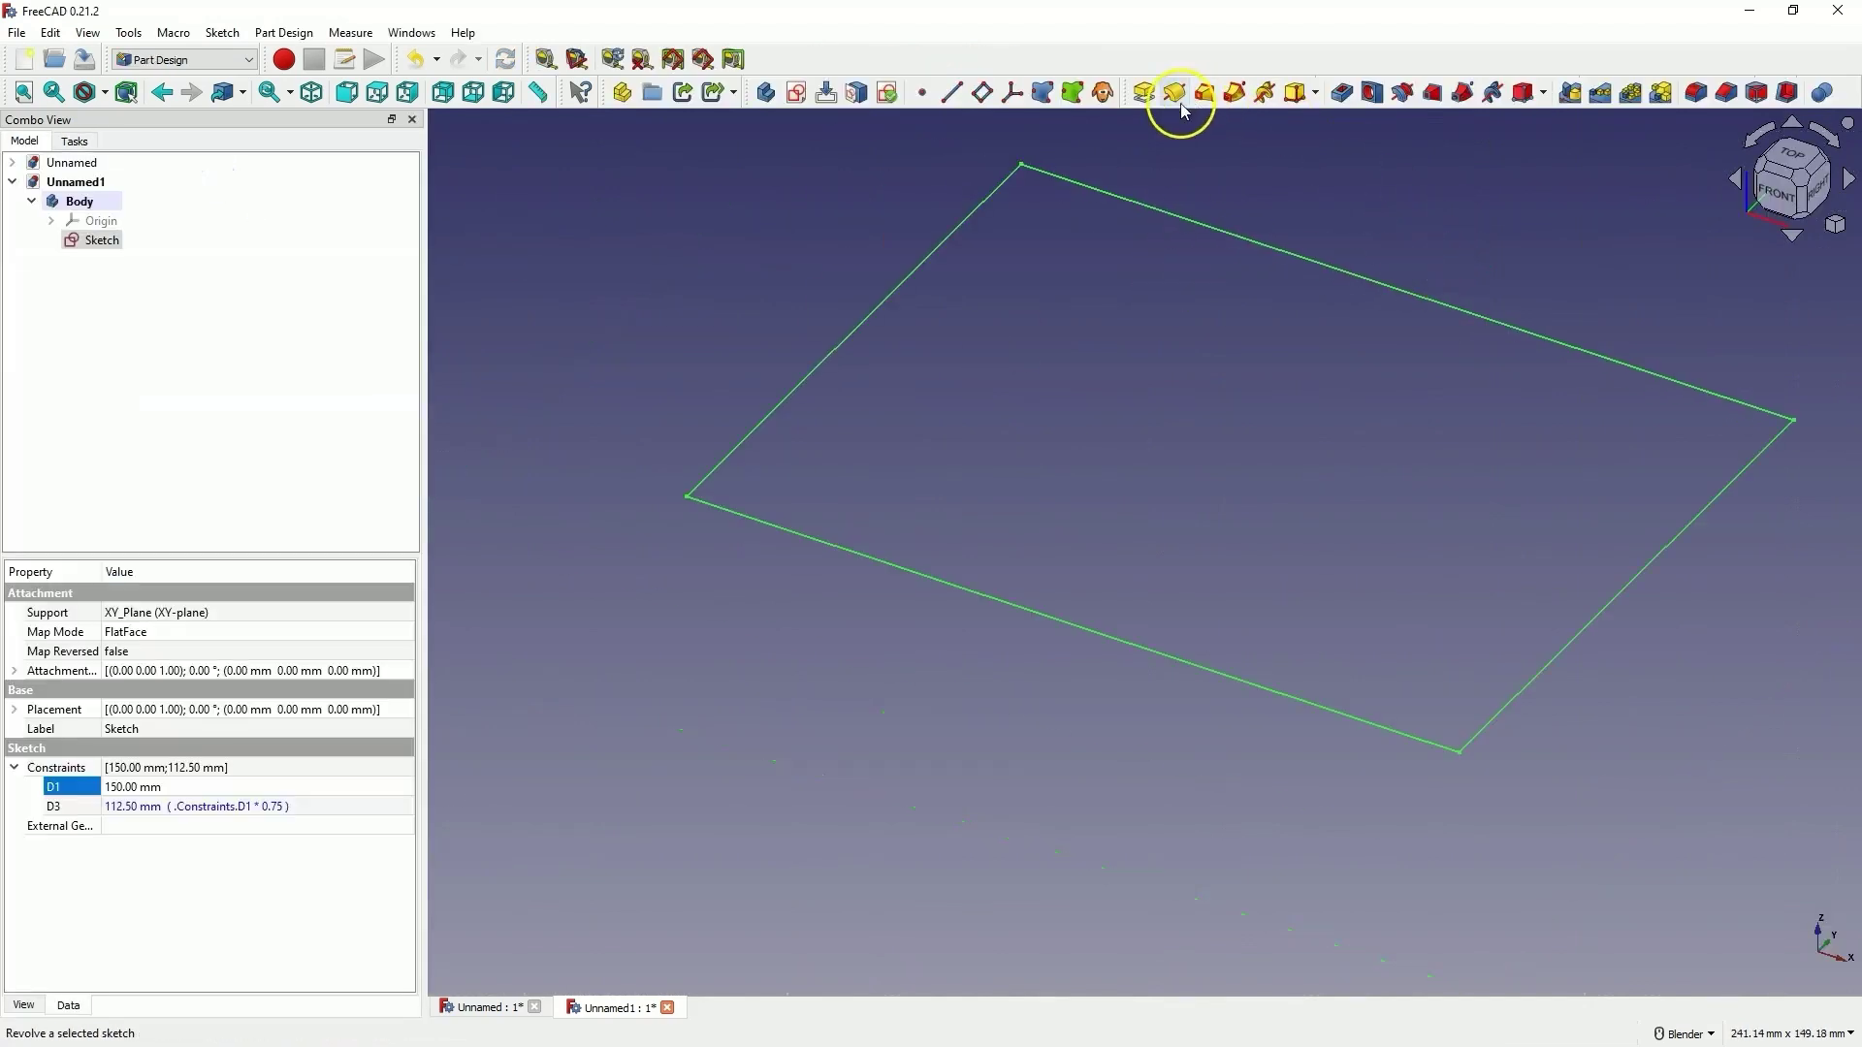
{"action": "left_click", "coordinate": [1144, 92]}
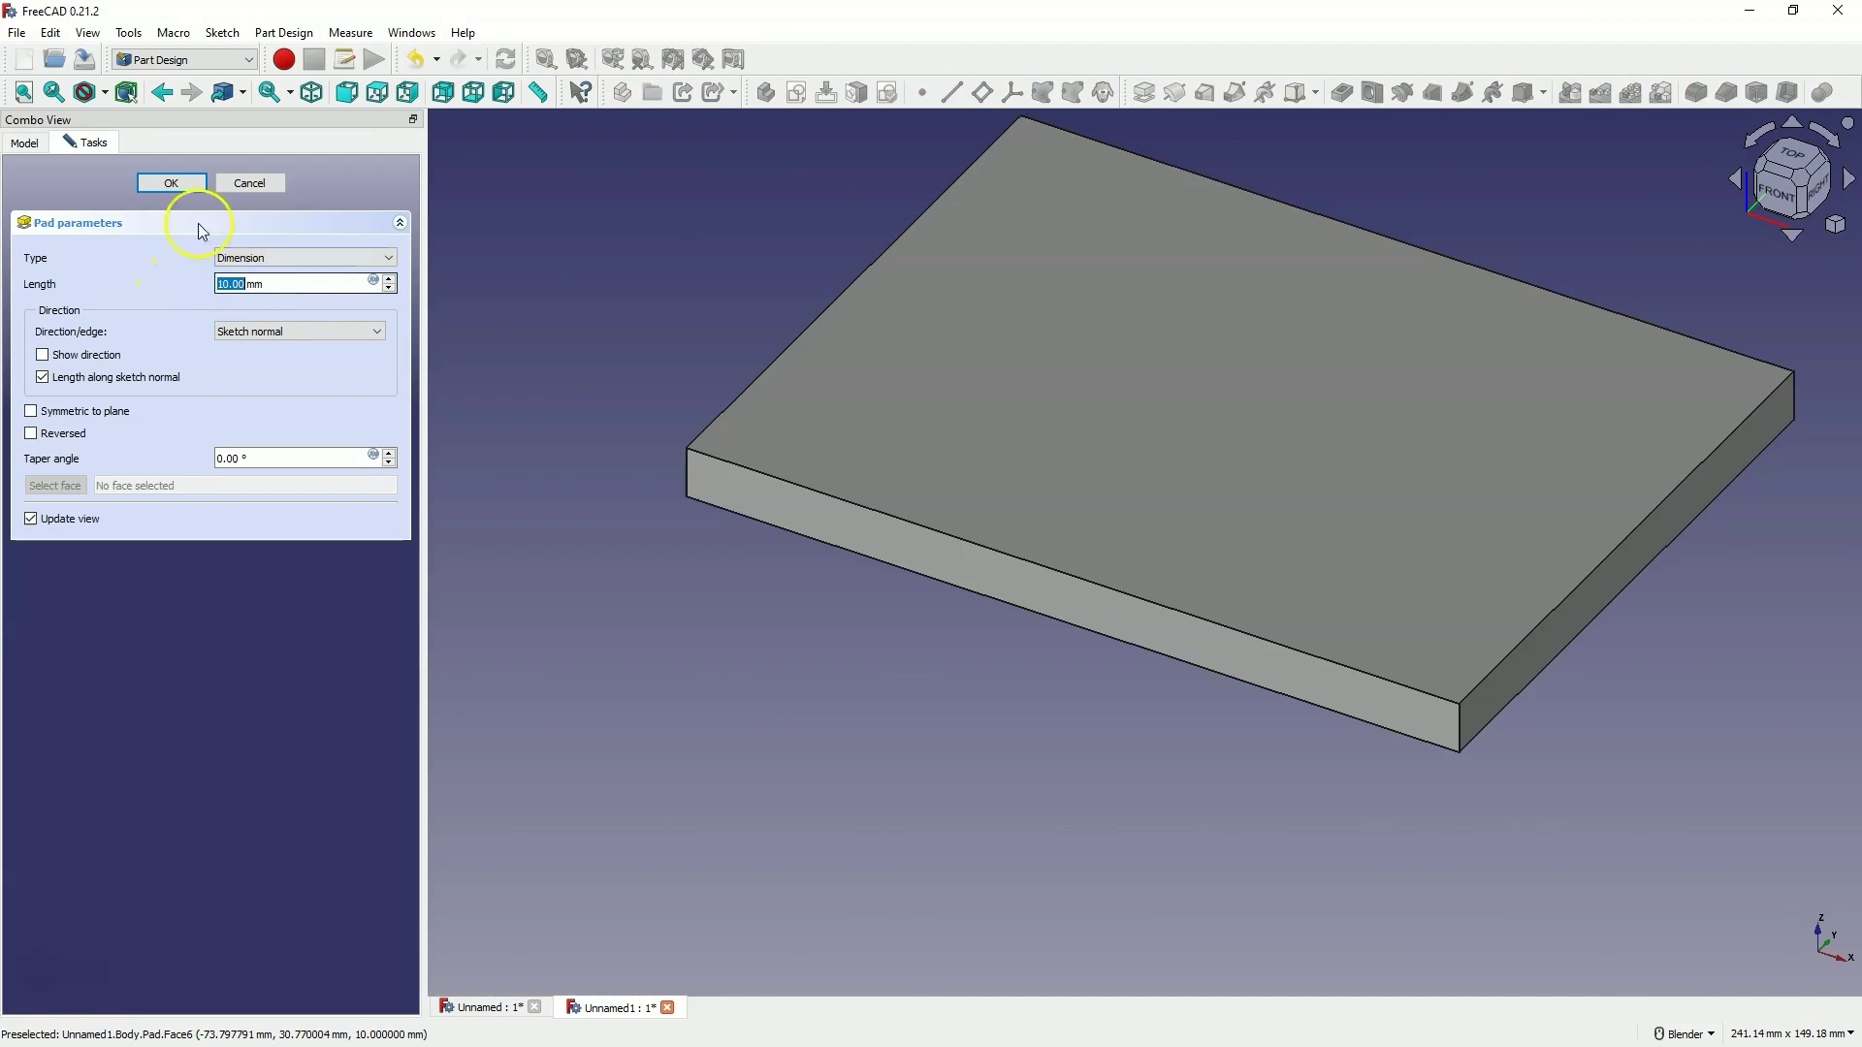
{"action": "left_click", "coordinate": [174, 183]}
{"action": "scroll", "coordinate": [1181, 492], "scroll_direction": "down", "scroll_amount": 2}
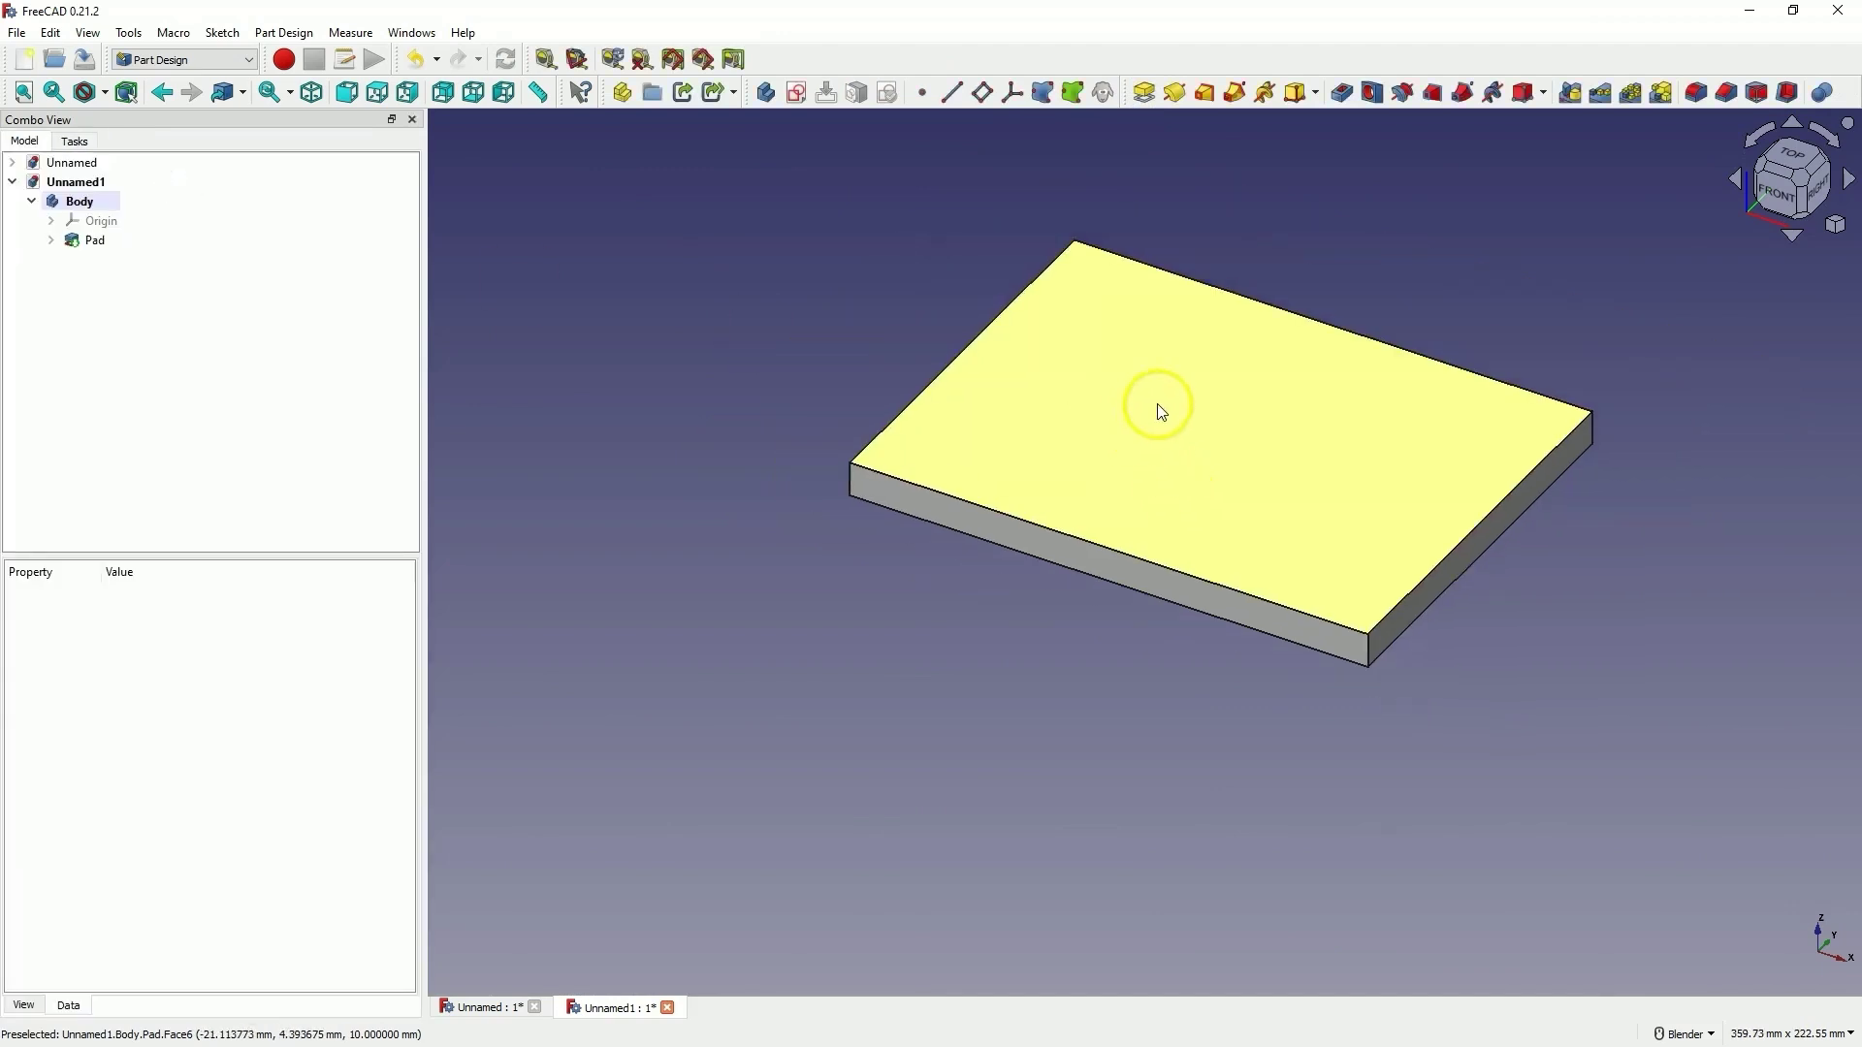
Start a sketch on the pad's top face and draw an origin-centred rectangle about 88 mm wide inside its outline.
{"action": "left_click", "coordinate": [1174, 365]}
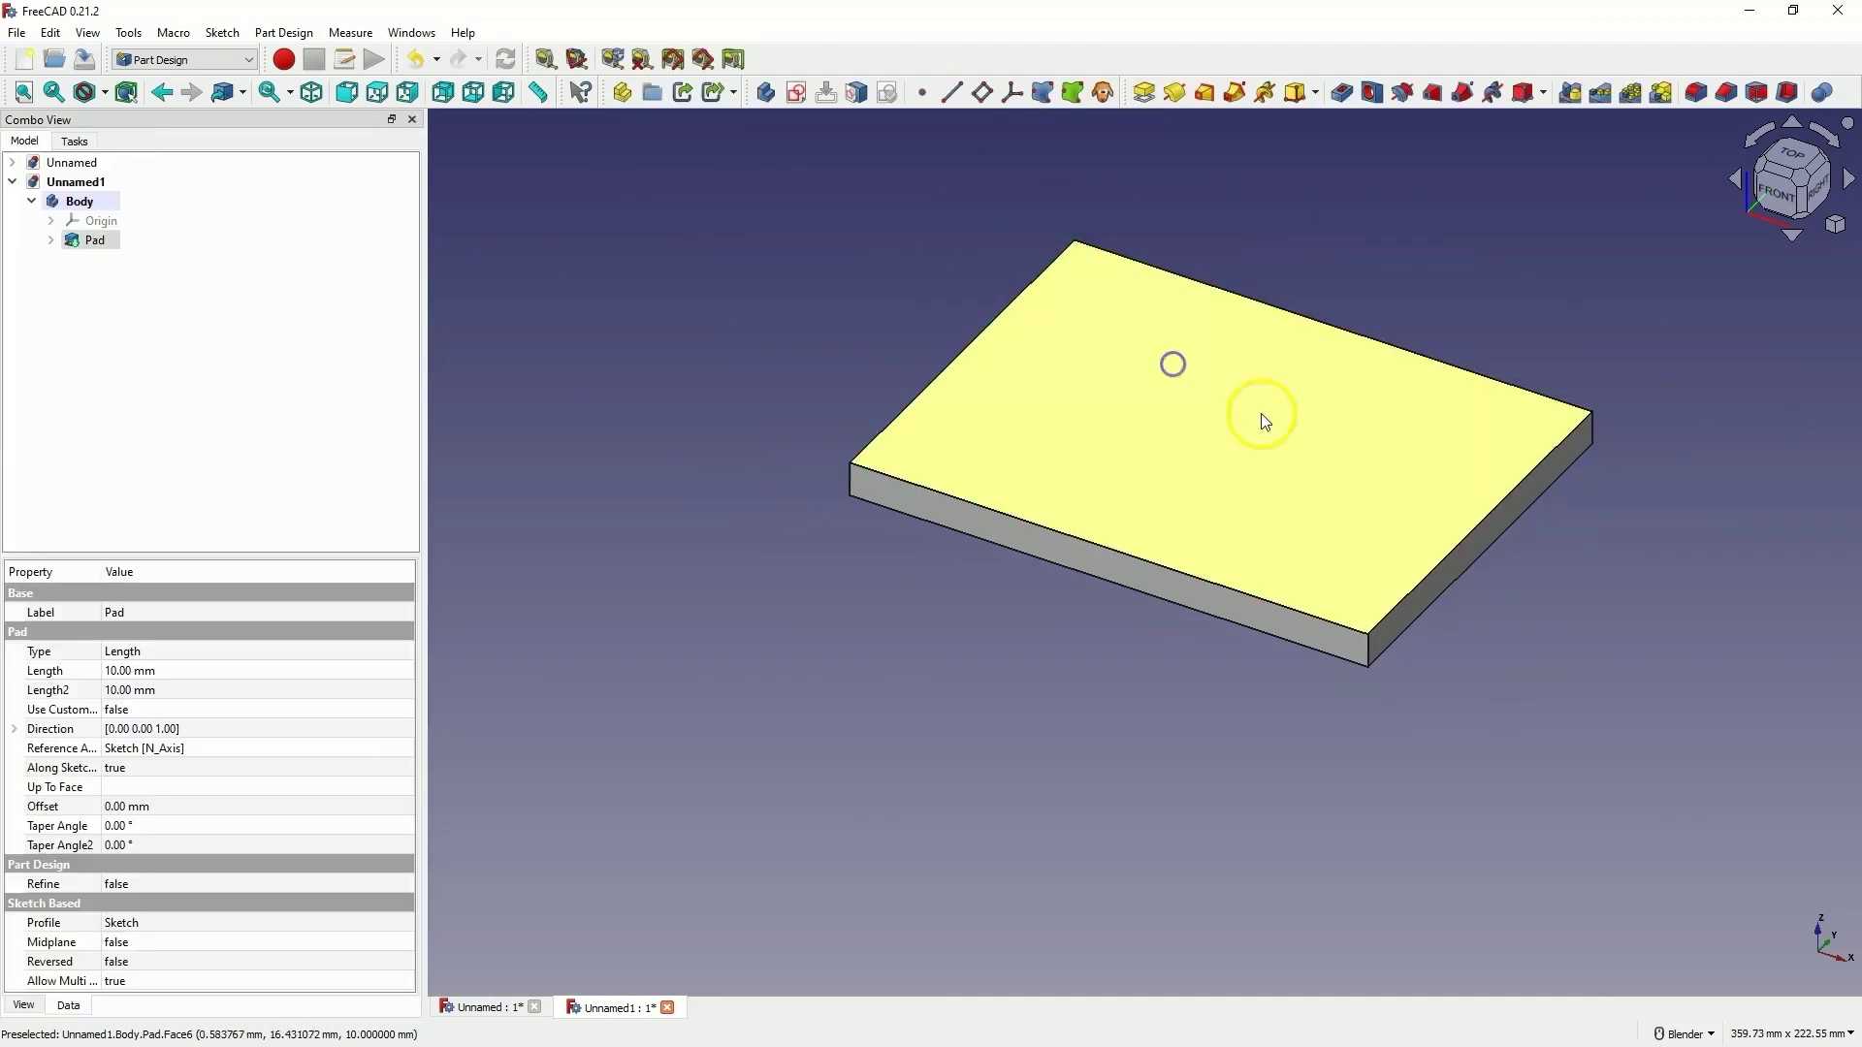
{"action": "left_click", "coordinate": [794, 93]}
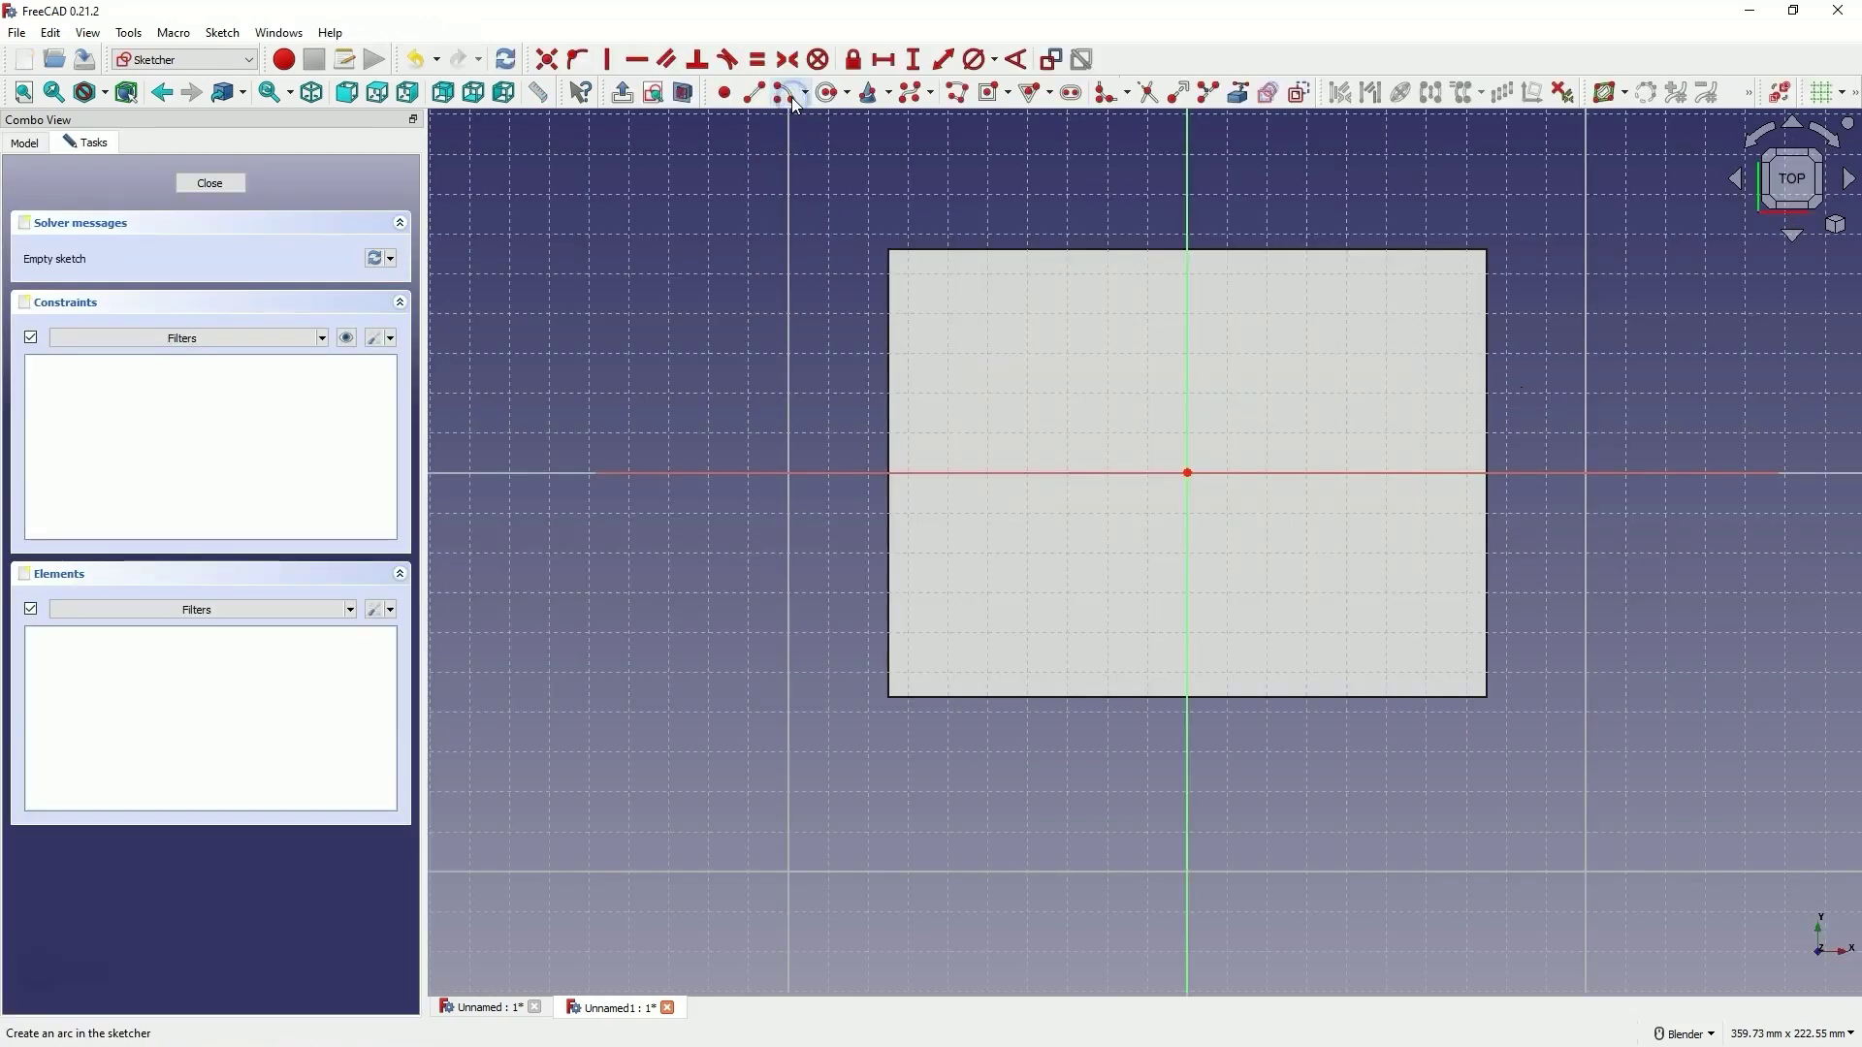
{"action": "left_click", "coordinate": [989, 92]}
{"action": "left_click", "coordinate": [1187, 472]}
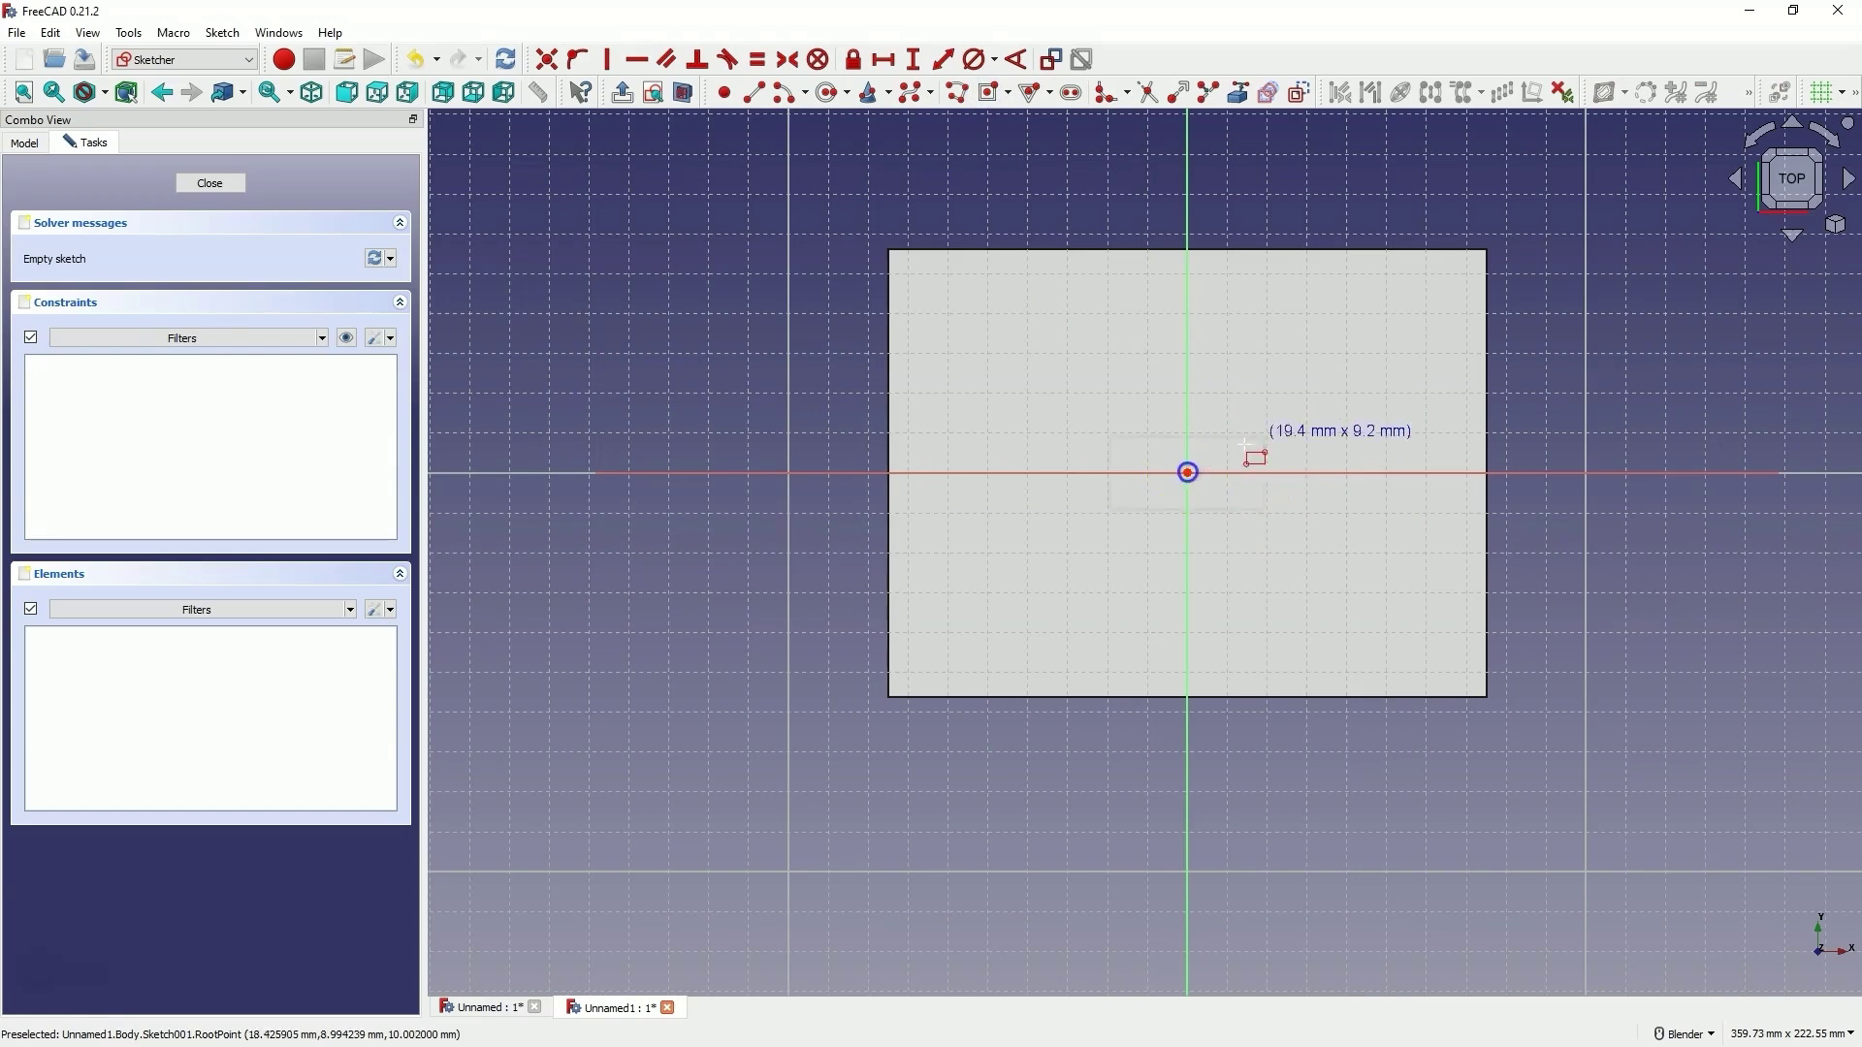
{"action": "left_click", "coordinate": [1363, 331]}
{"action": "right_click", "coordinate": [1127, 394]}
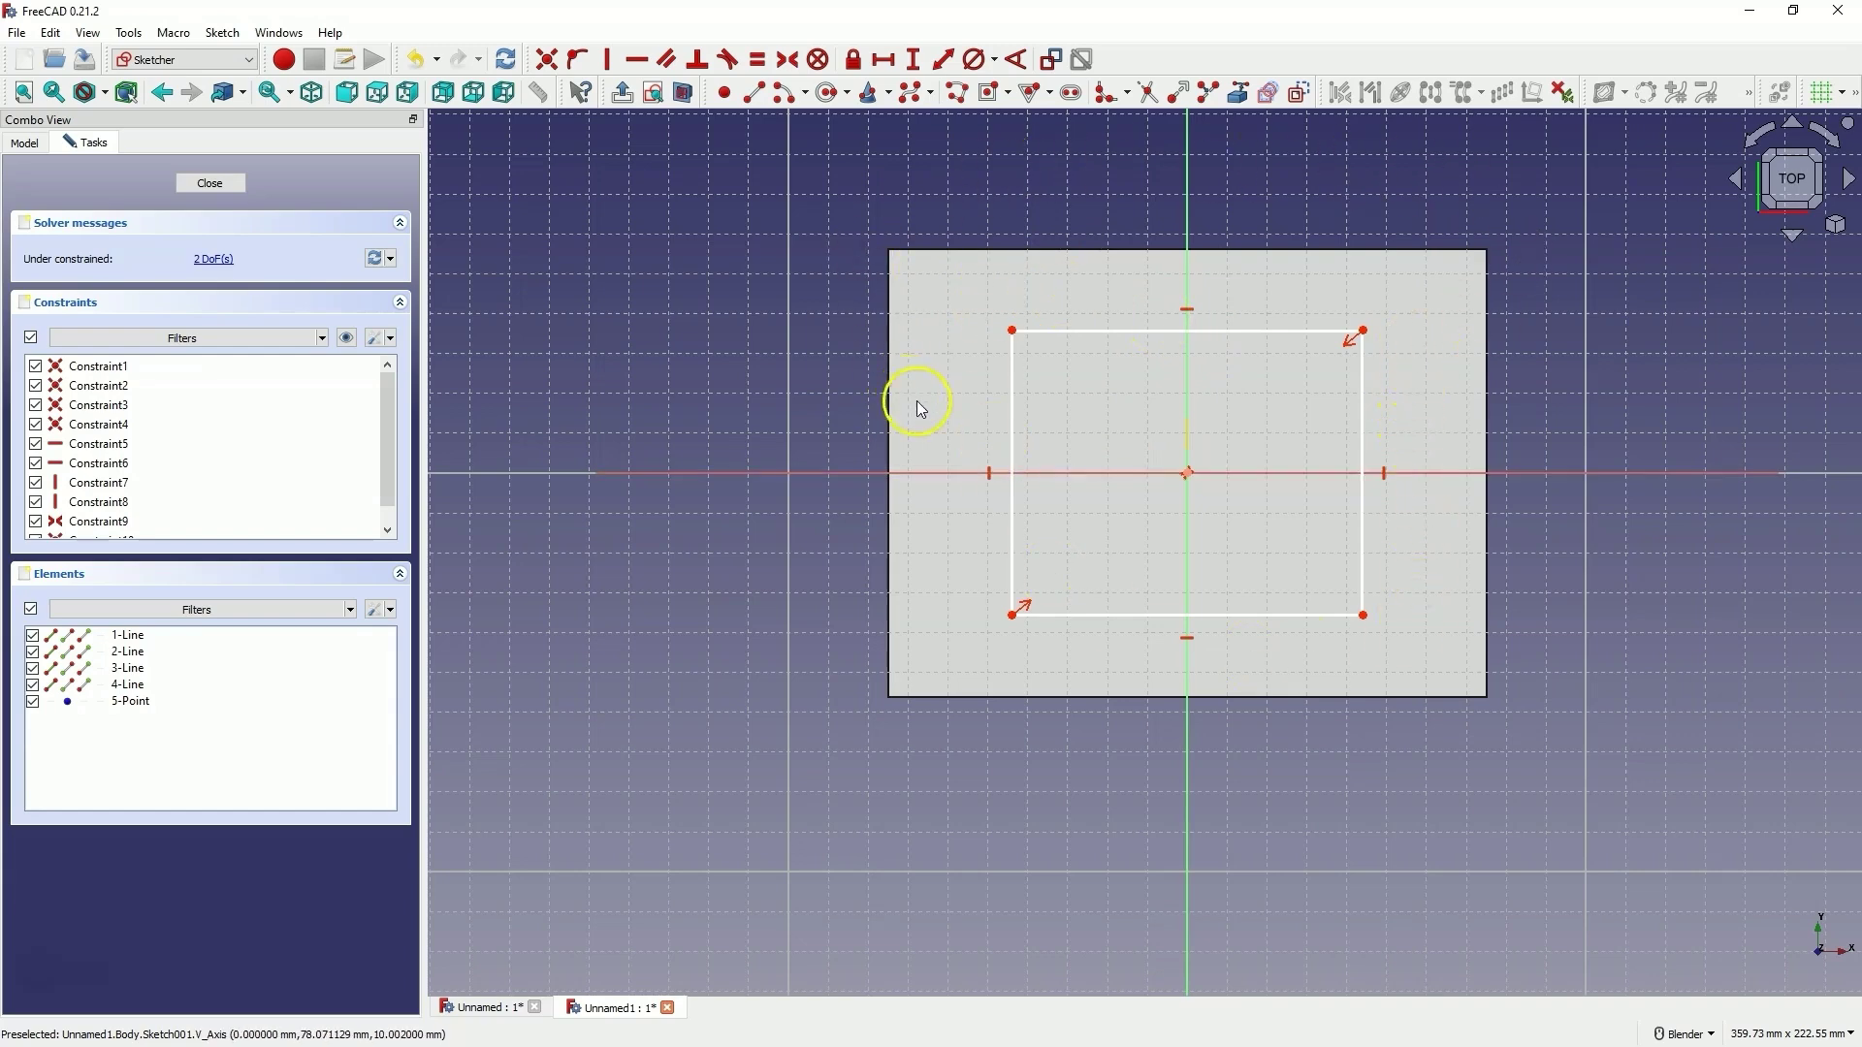
Add a horizontal length constraint to the inner rectangle's upper edge and enter Sketch.Constraints.D1 as its formula.
{"action": "left_click", "coordinate": [883, 59]}
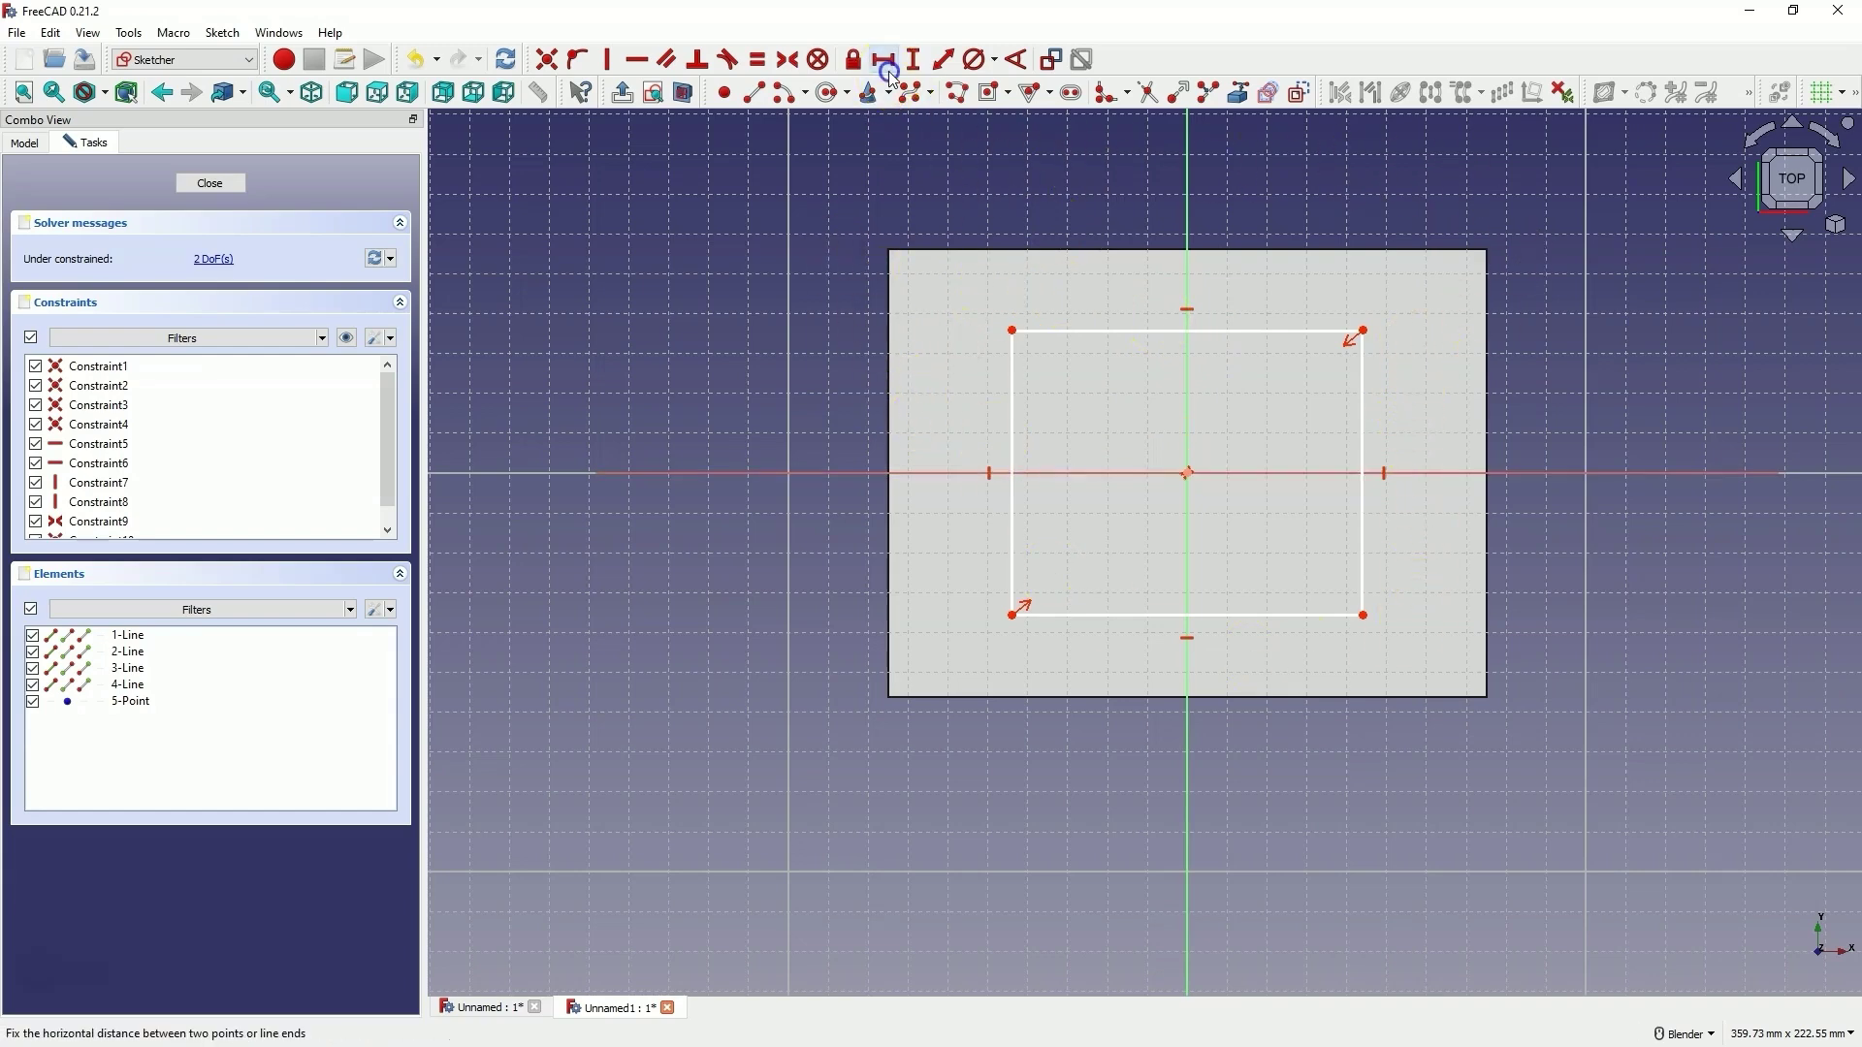
{"action": "left_click", "coordinate": [1214, 331]}
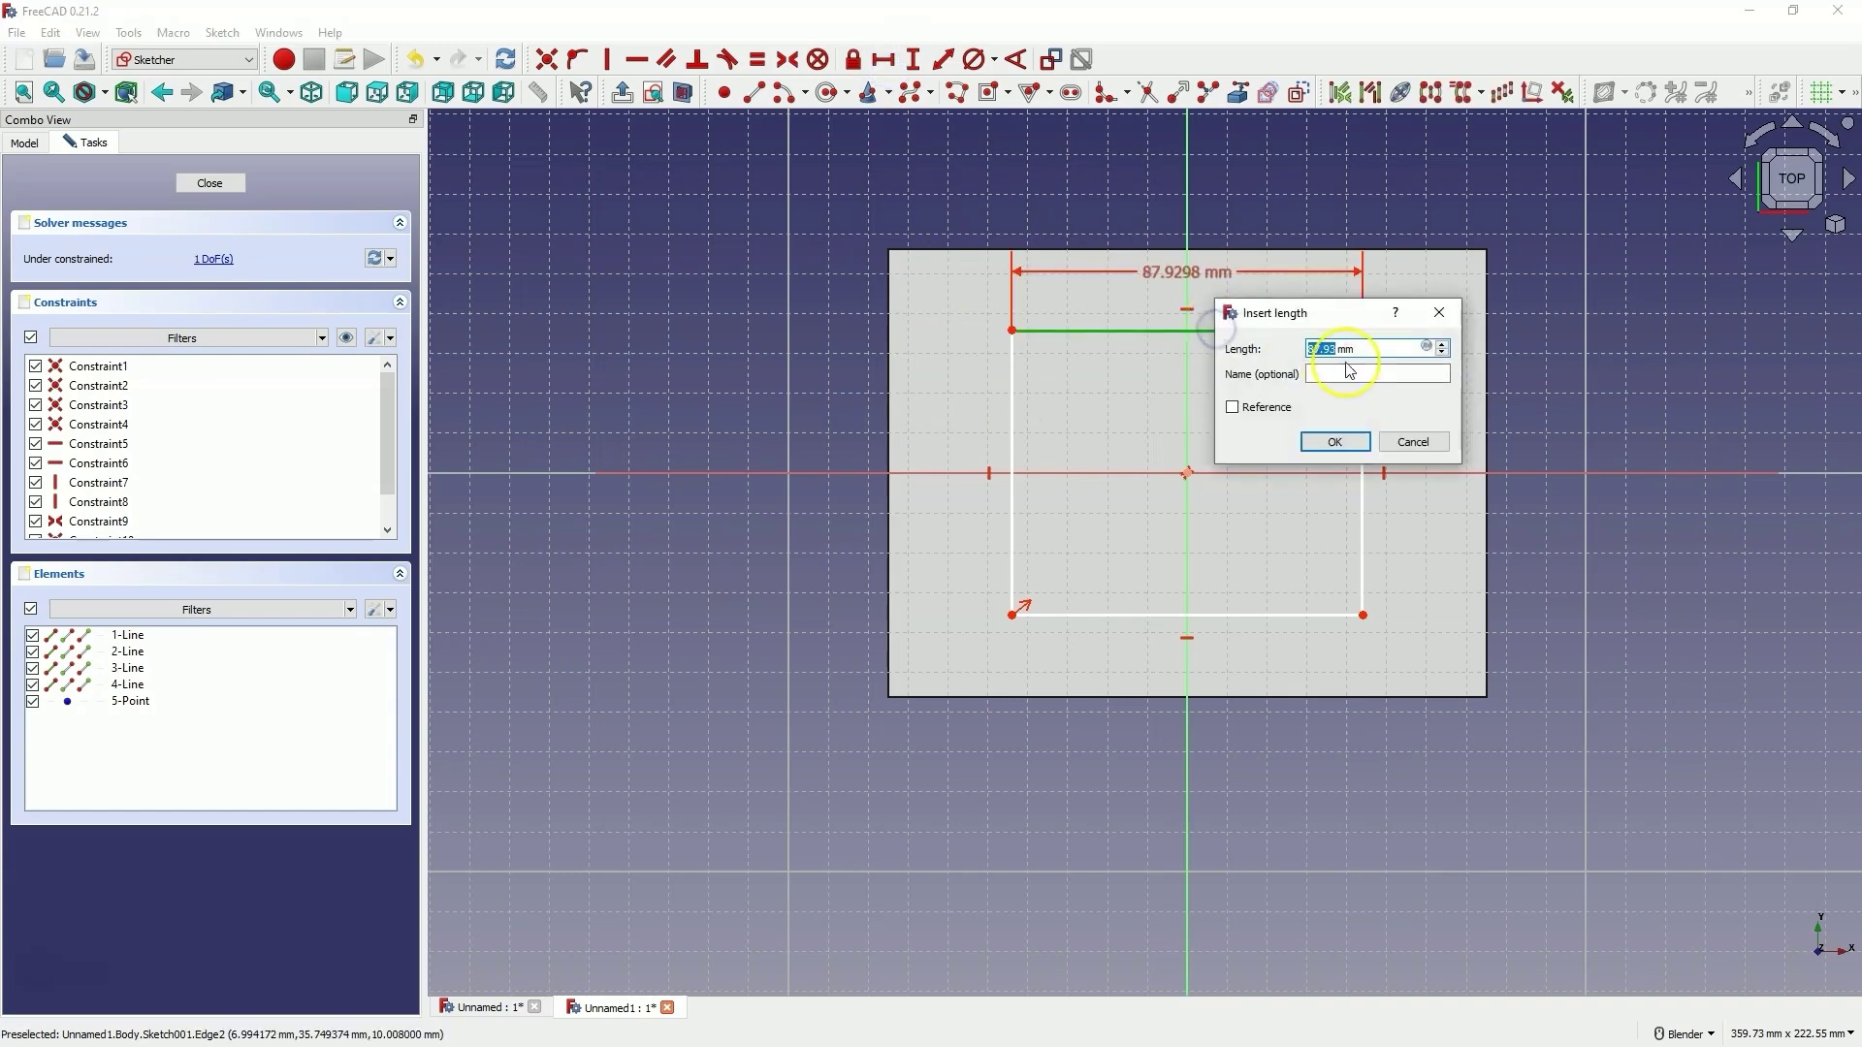
{"action": "left_click", "coordinate": [1426, 349]}
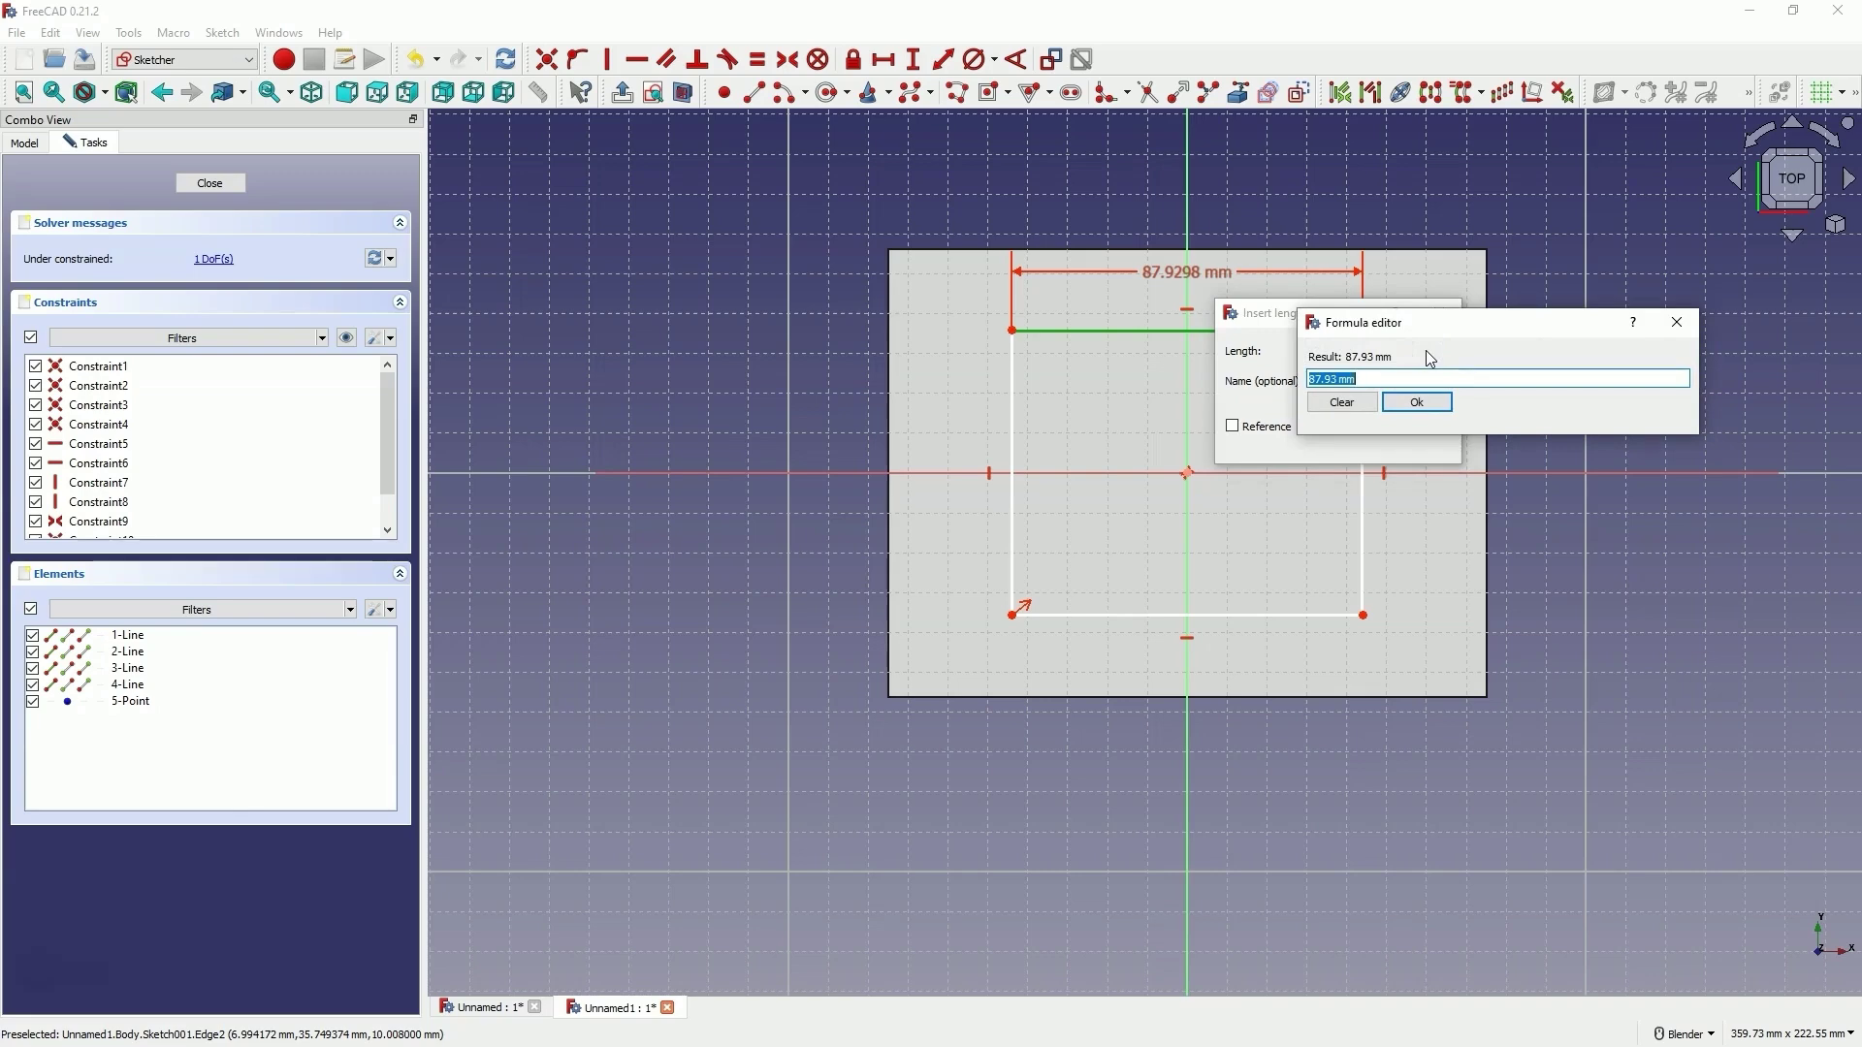
{"action": "type", "text": "sk"}
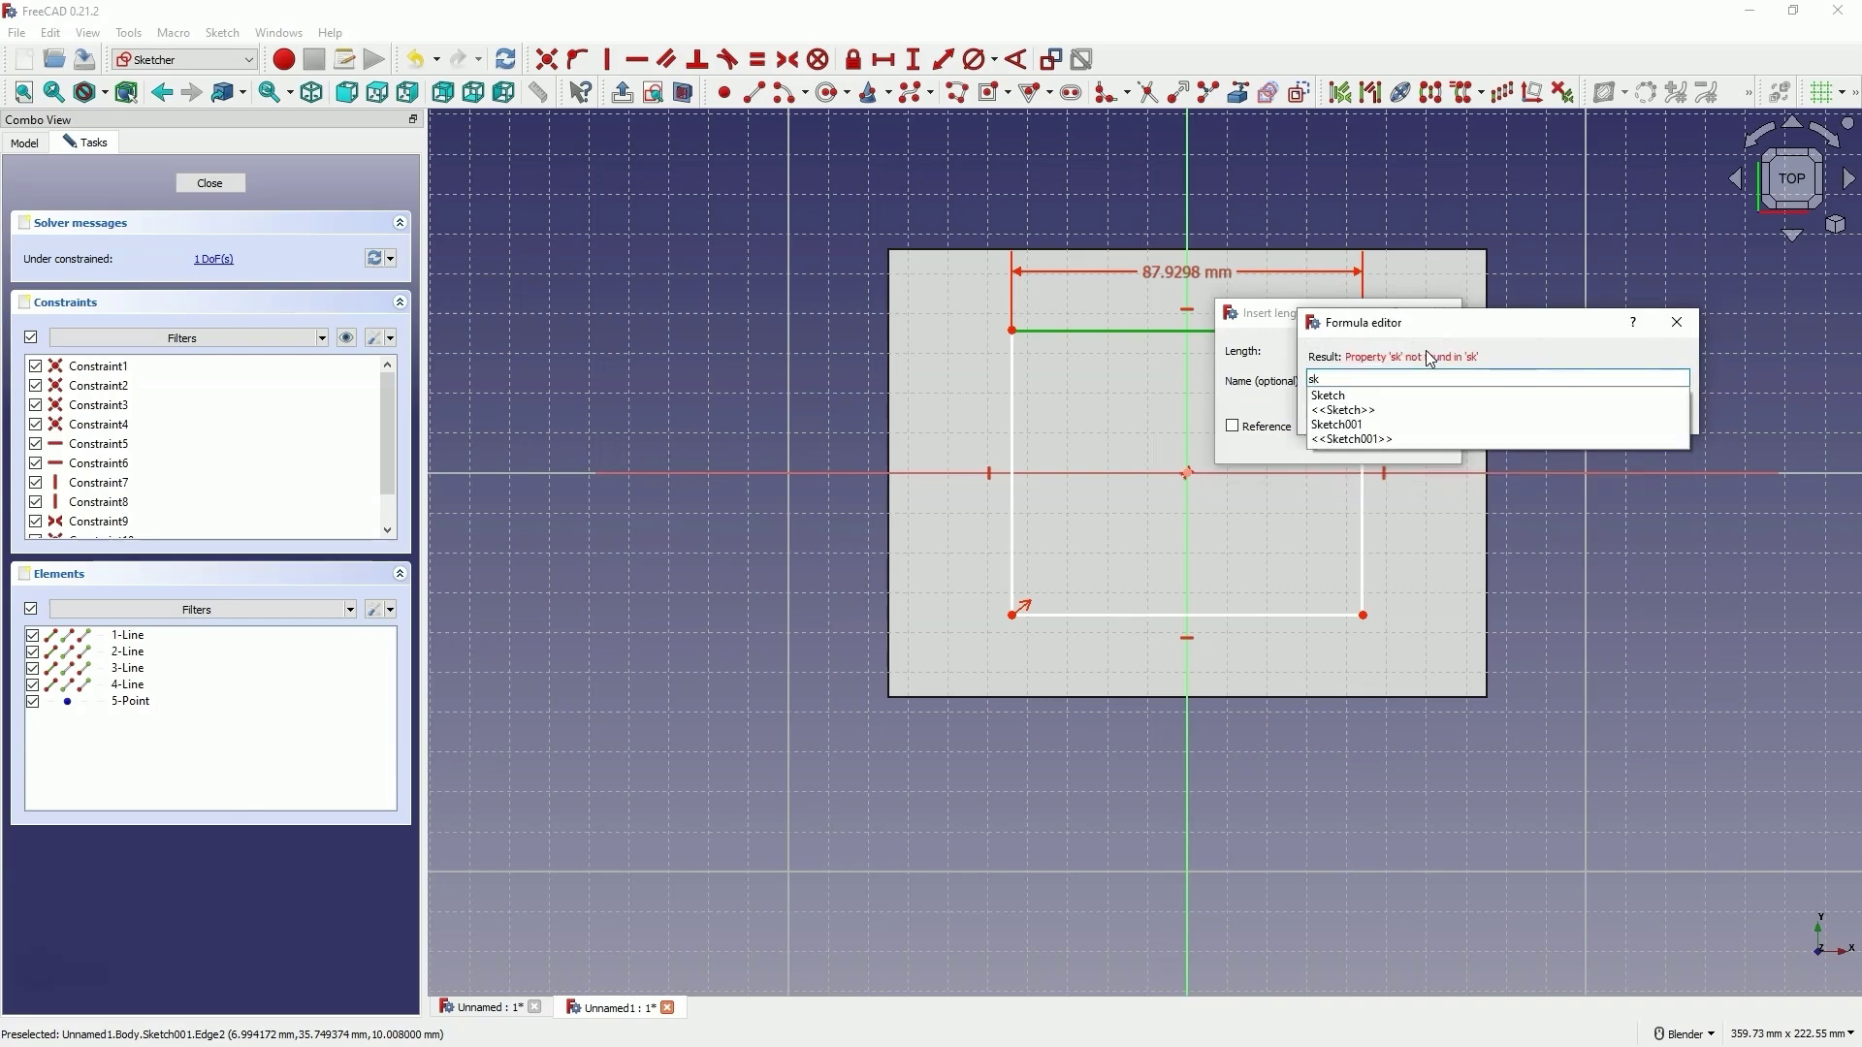
{"action": "type", "text": "etch."}
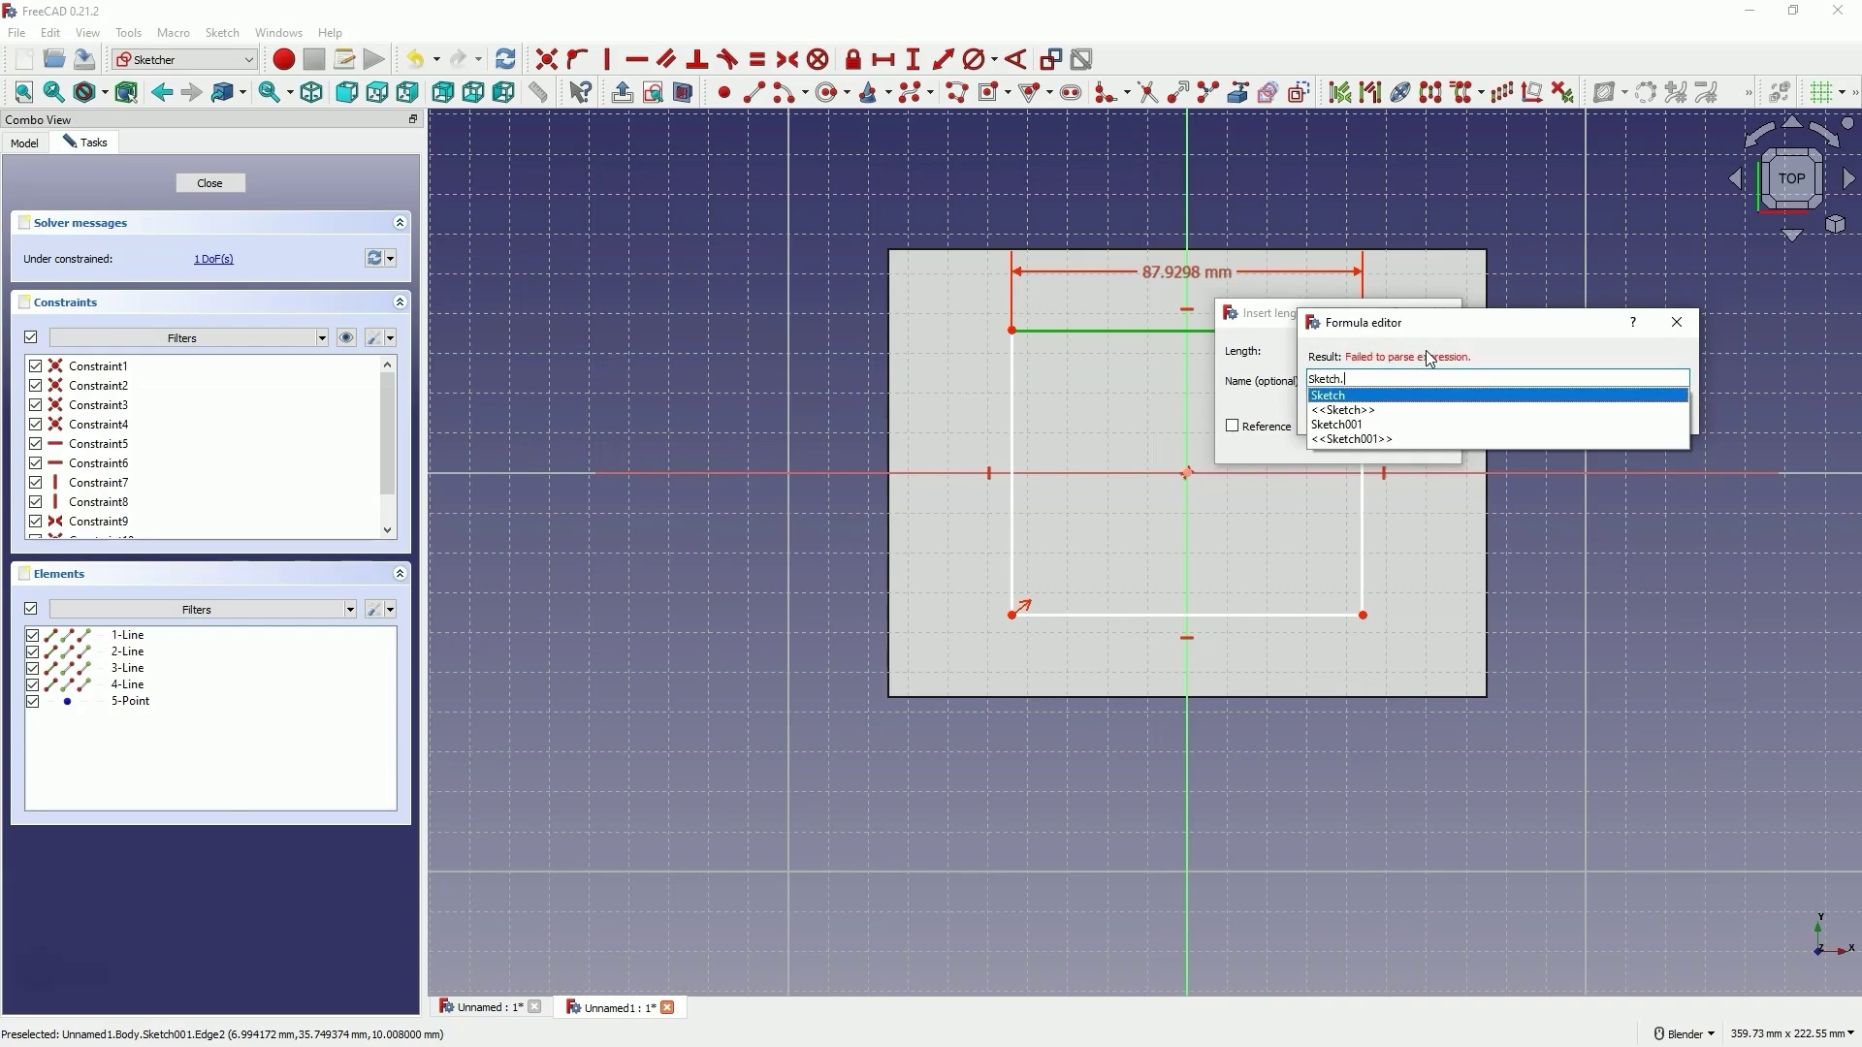
{"action": "type", "text": "con"}
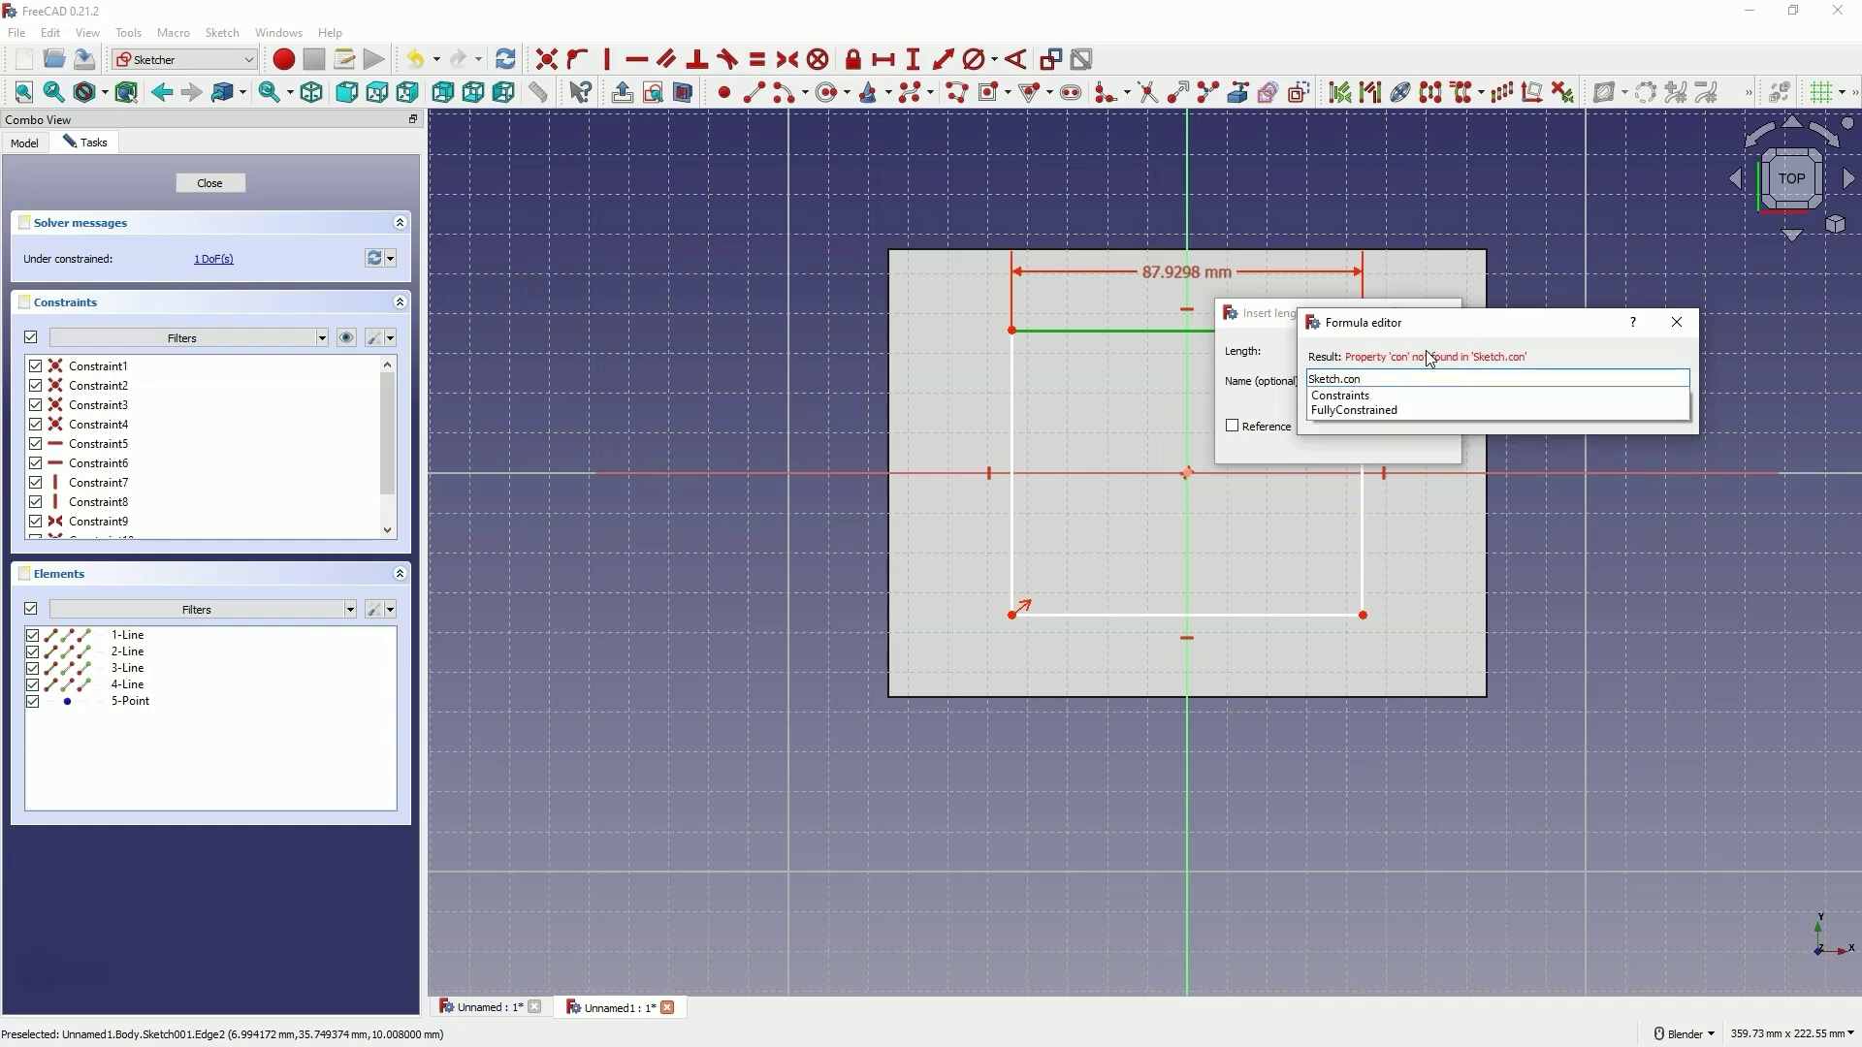
{"action": "key", "text": "Down"}
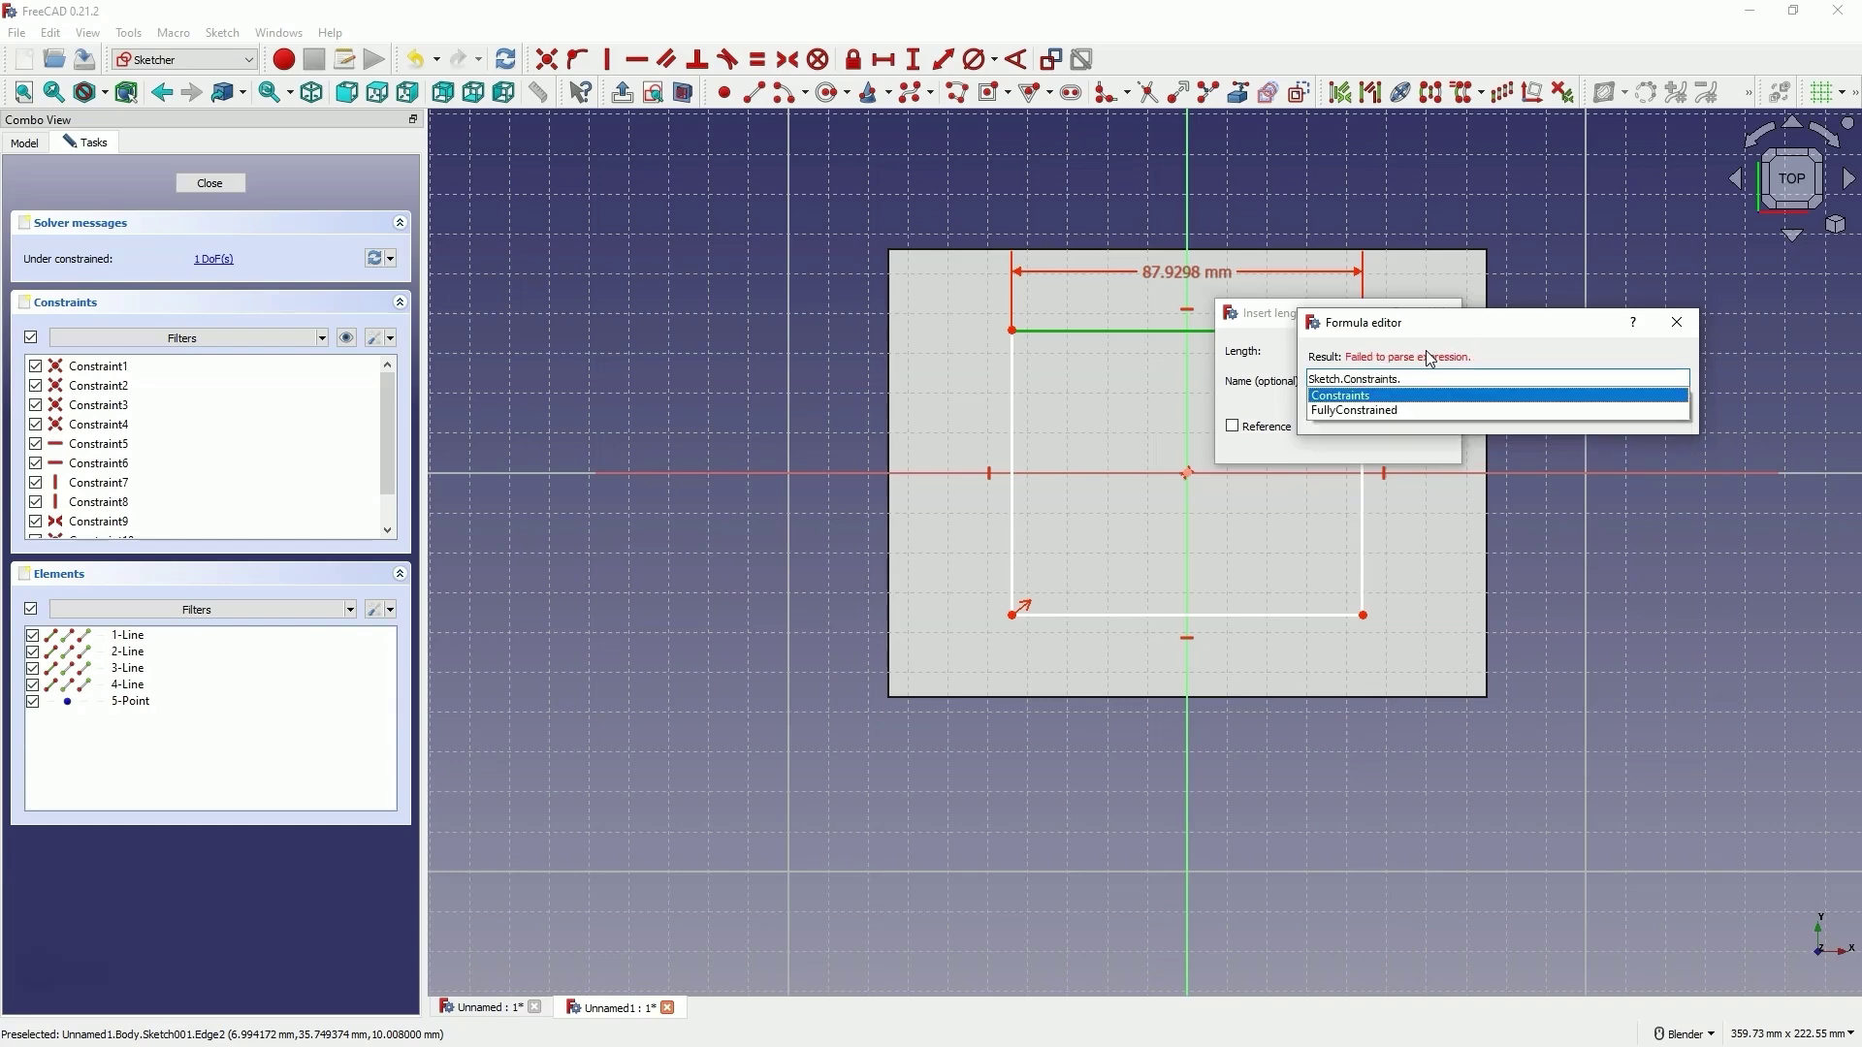
{"action": "type", "text": "d"}
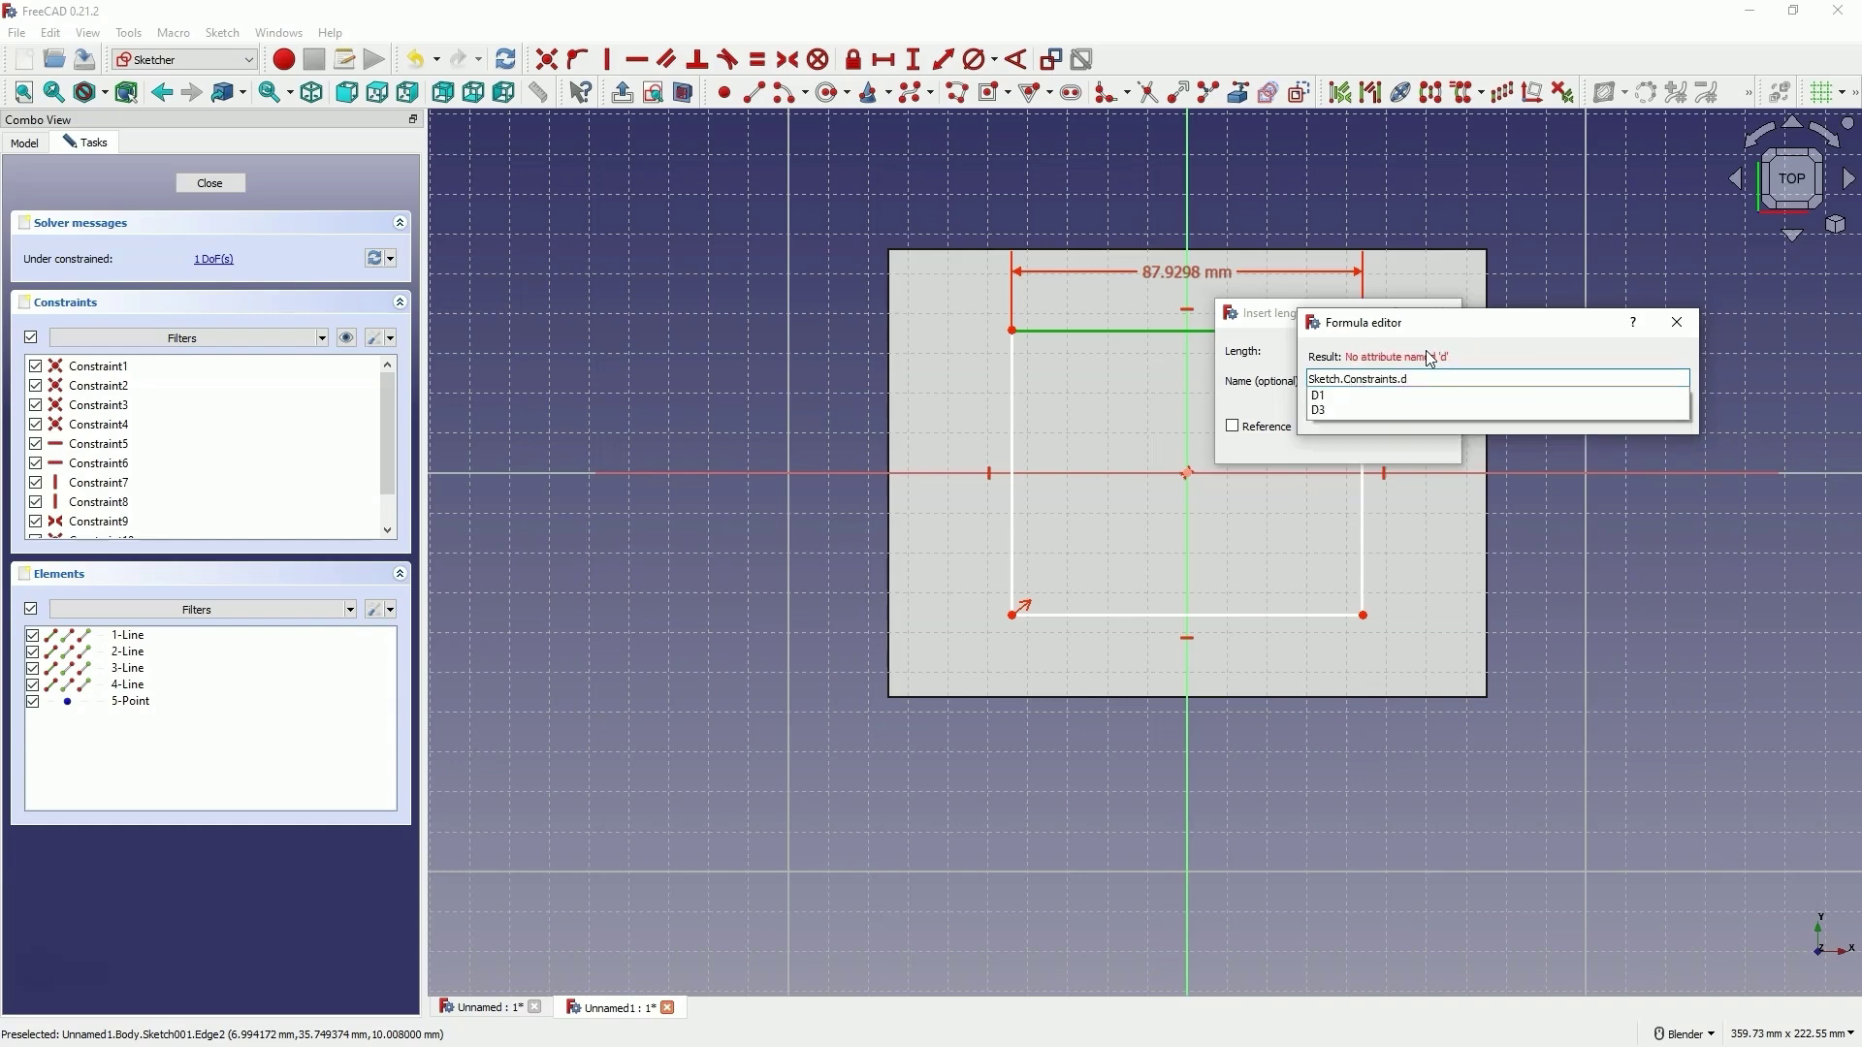
{"action": "key", "text": "Down"}
{"action": "key", "text": "Return"}
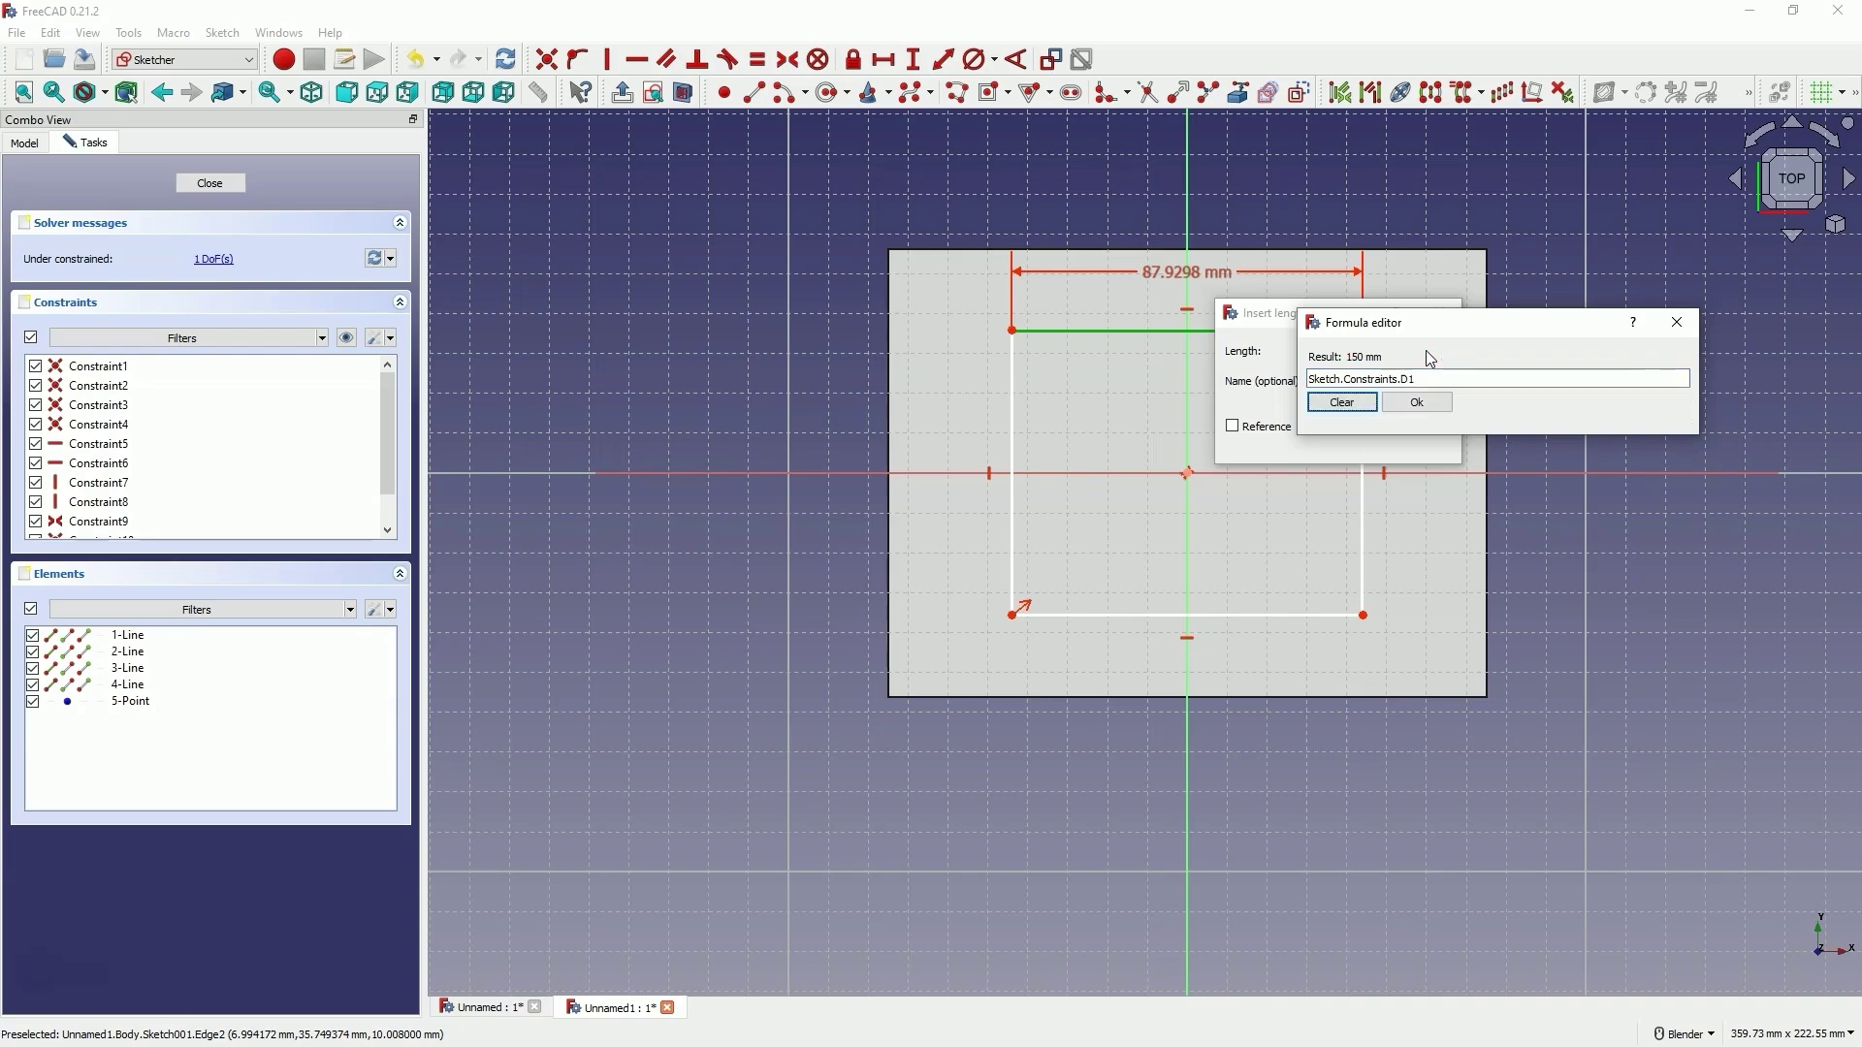
Extend the width formula to Sketch.Constraints.D1-20mm and accept the horizontal constraint.
{"action": "left_click", "coordinate": [1444, 371]}
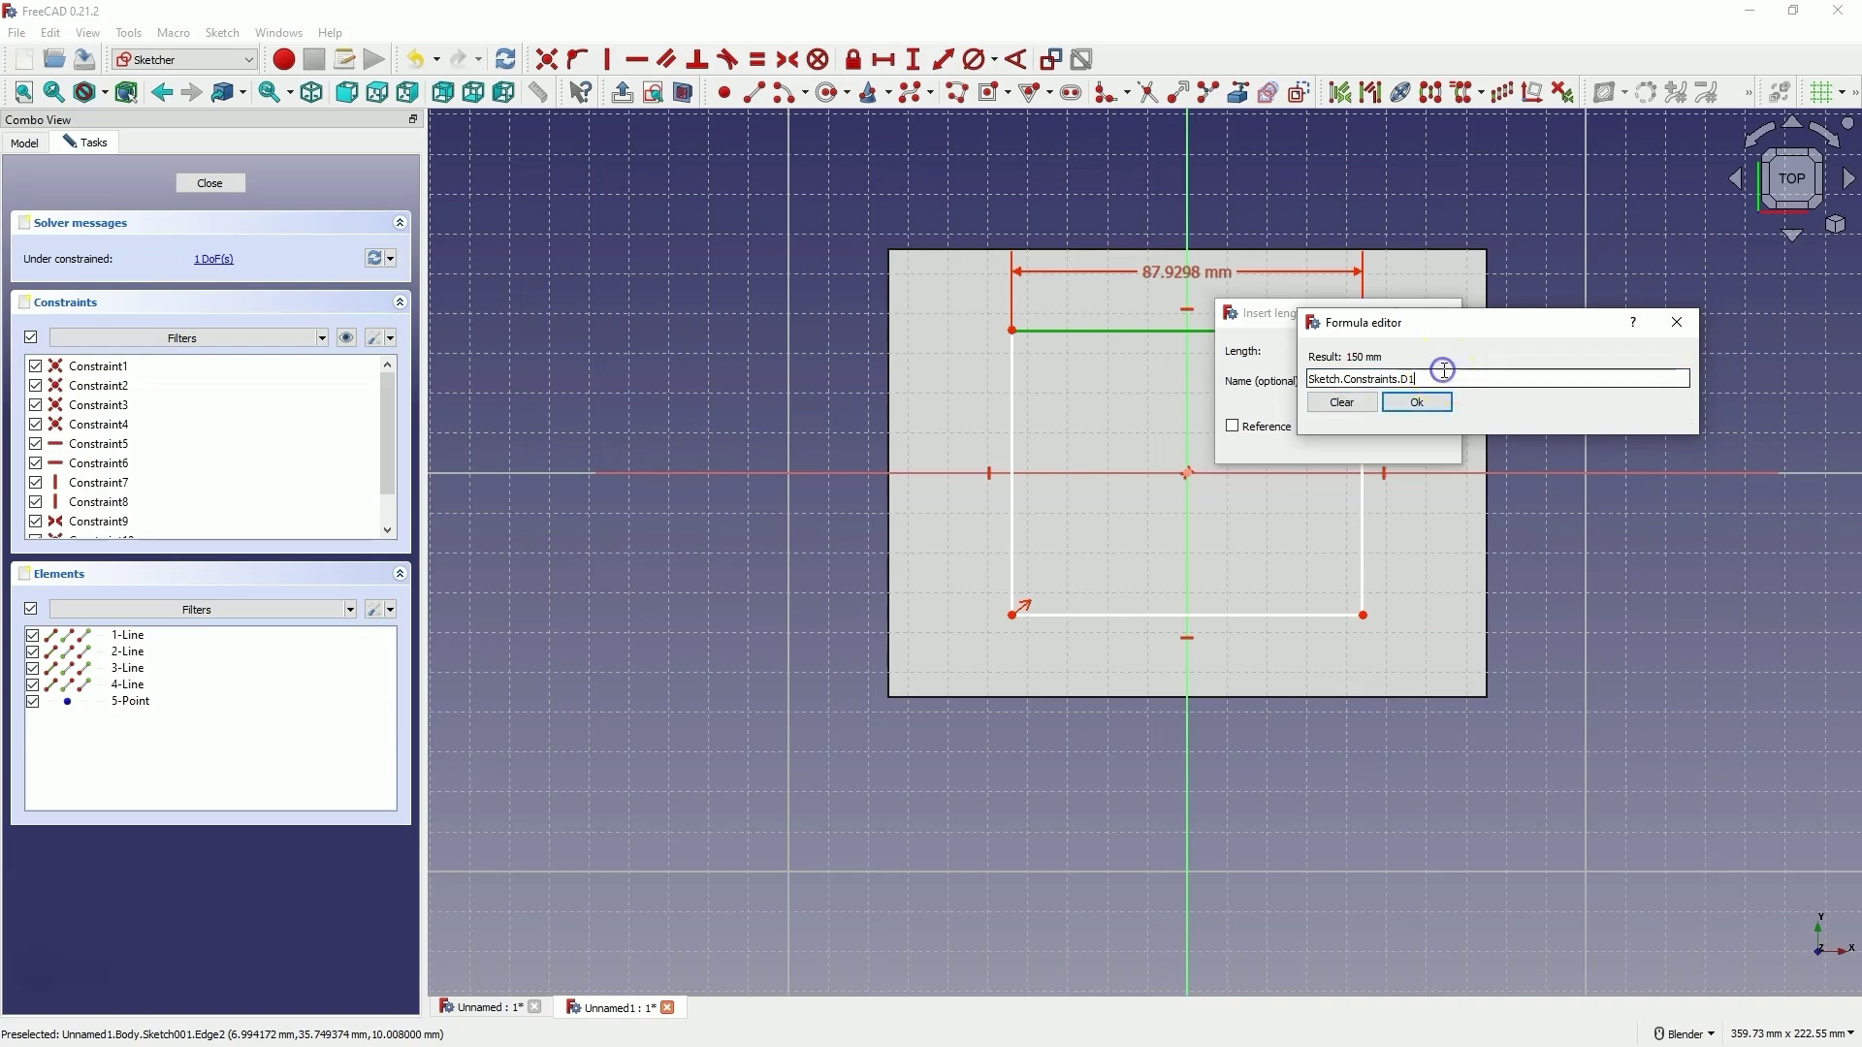
{"action": "type", "text": "-20"}
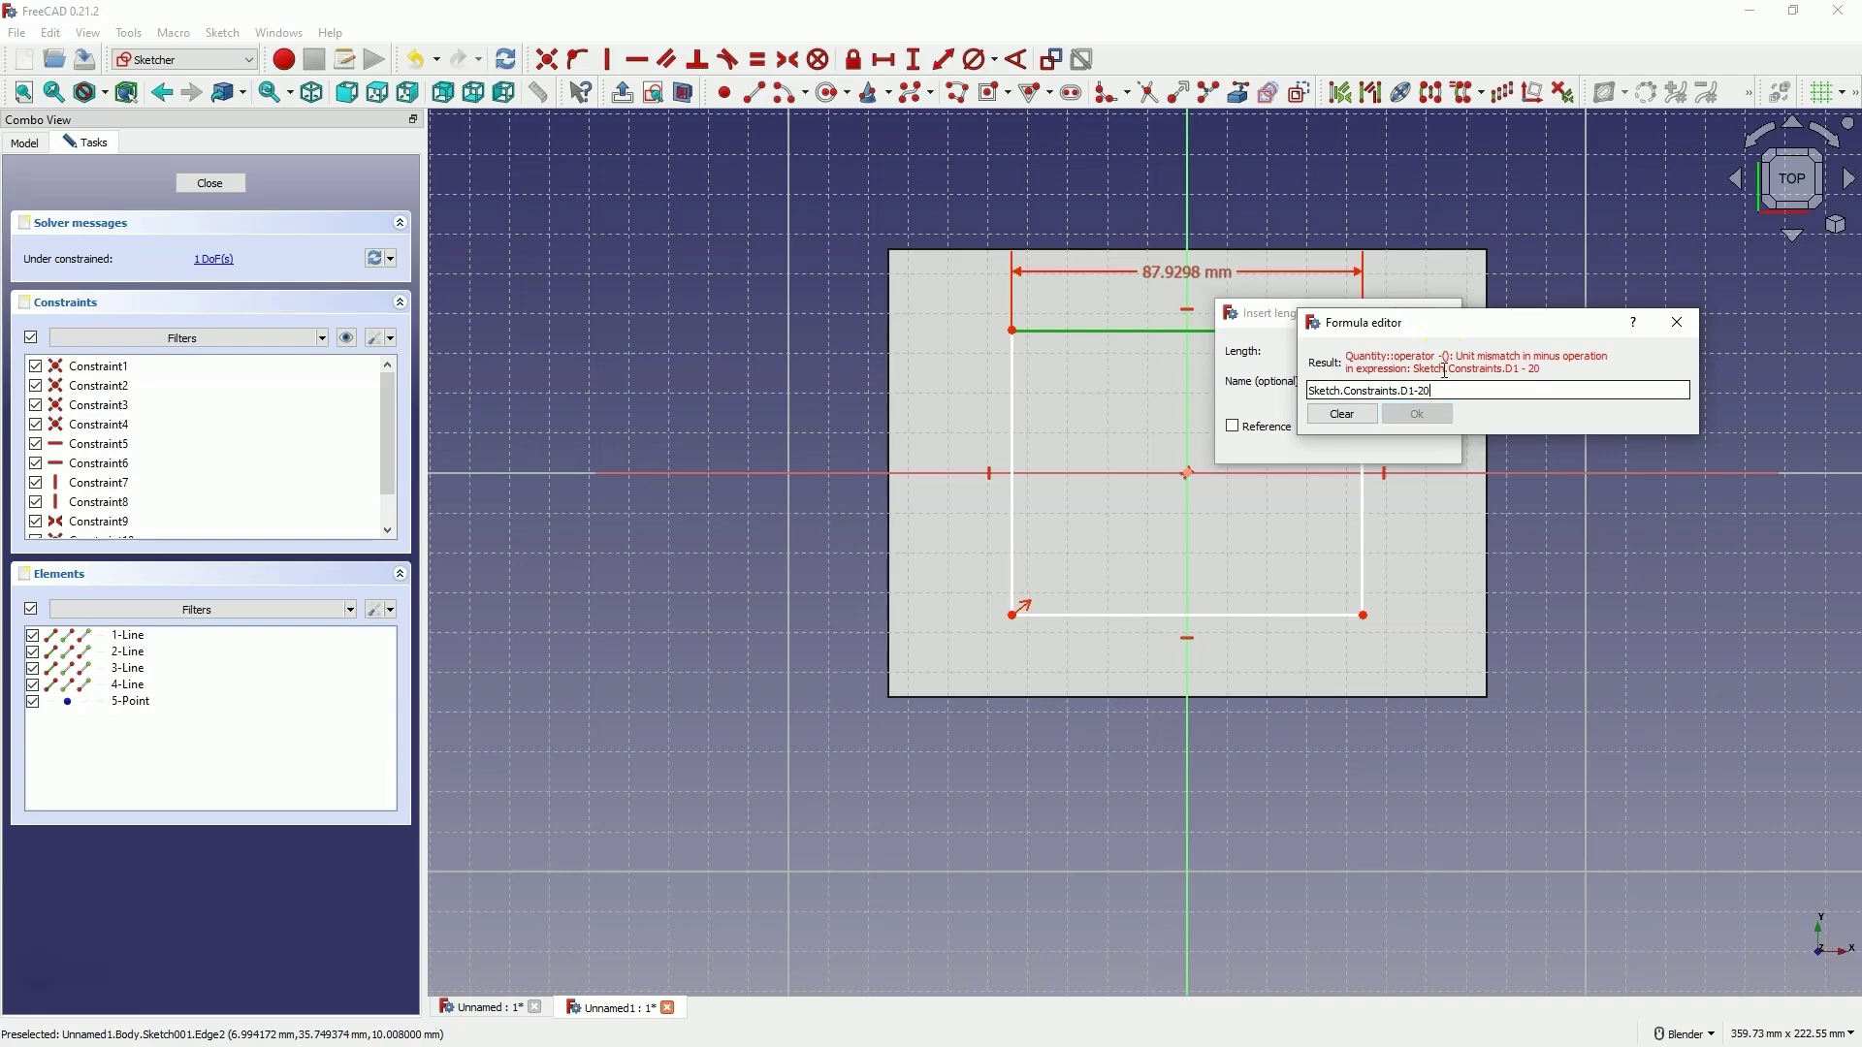
{"action": "type", "text": "mm"}
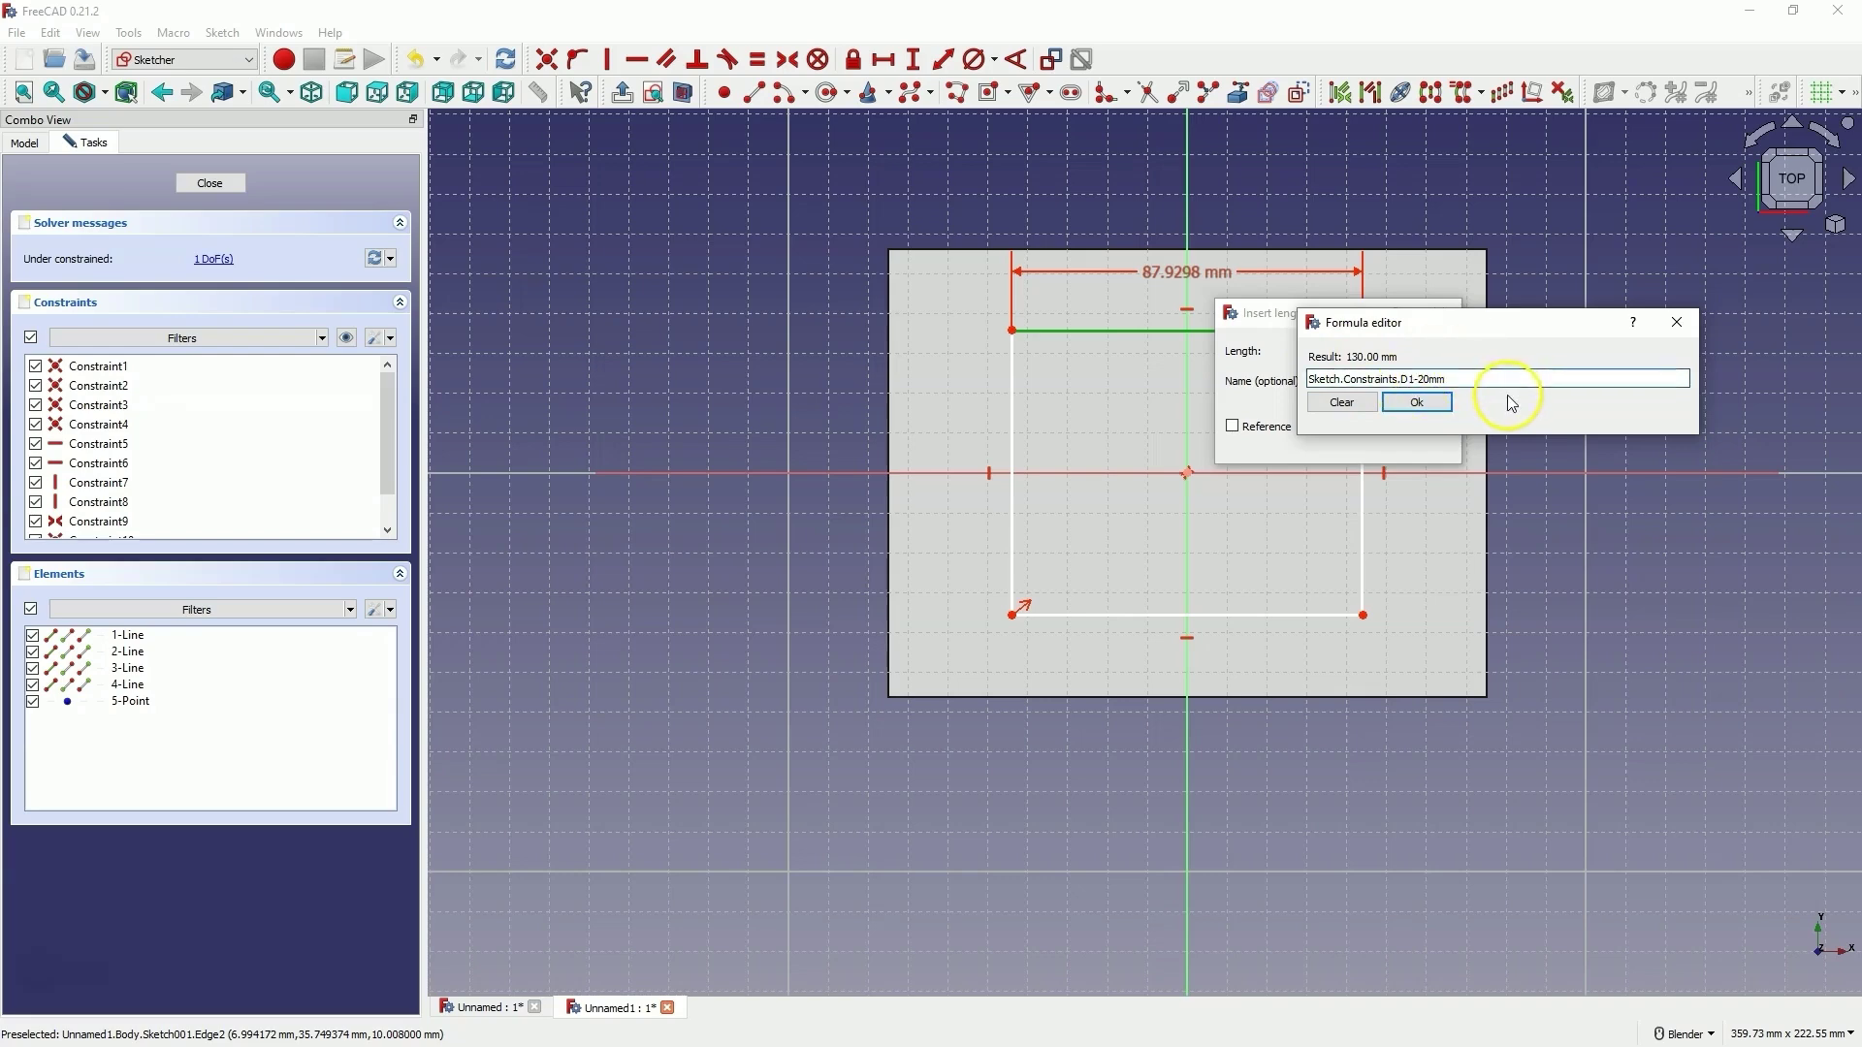
{"action": "left_click", "coordinate": [1425, 402]}
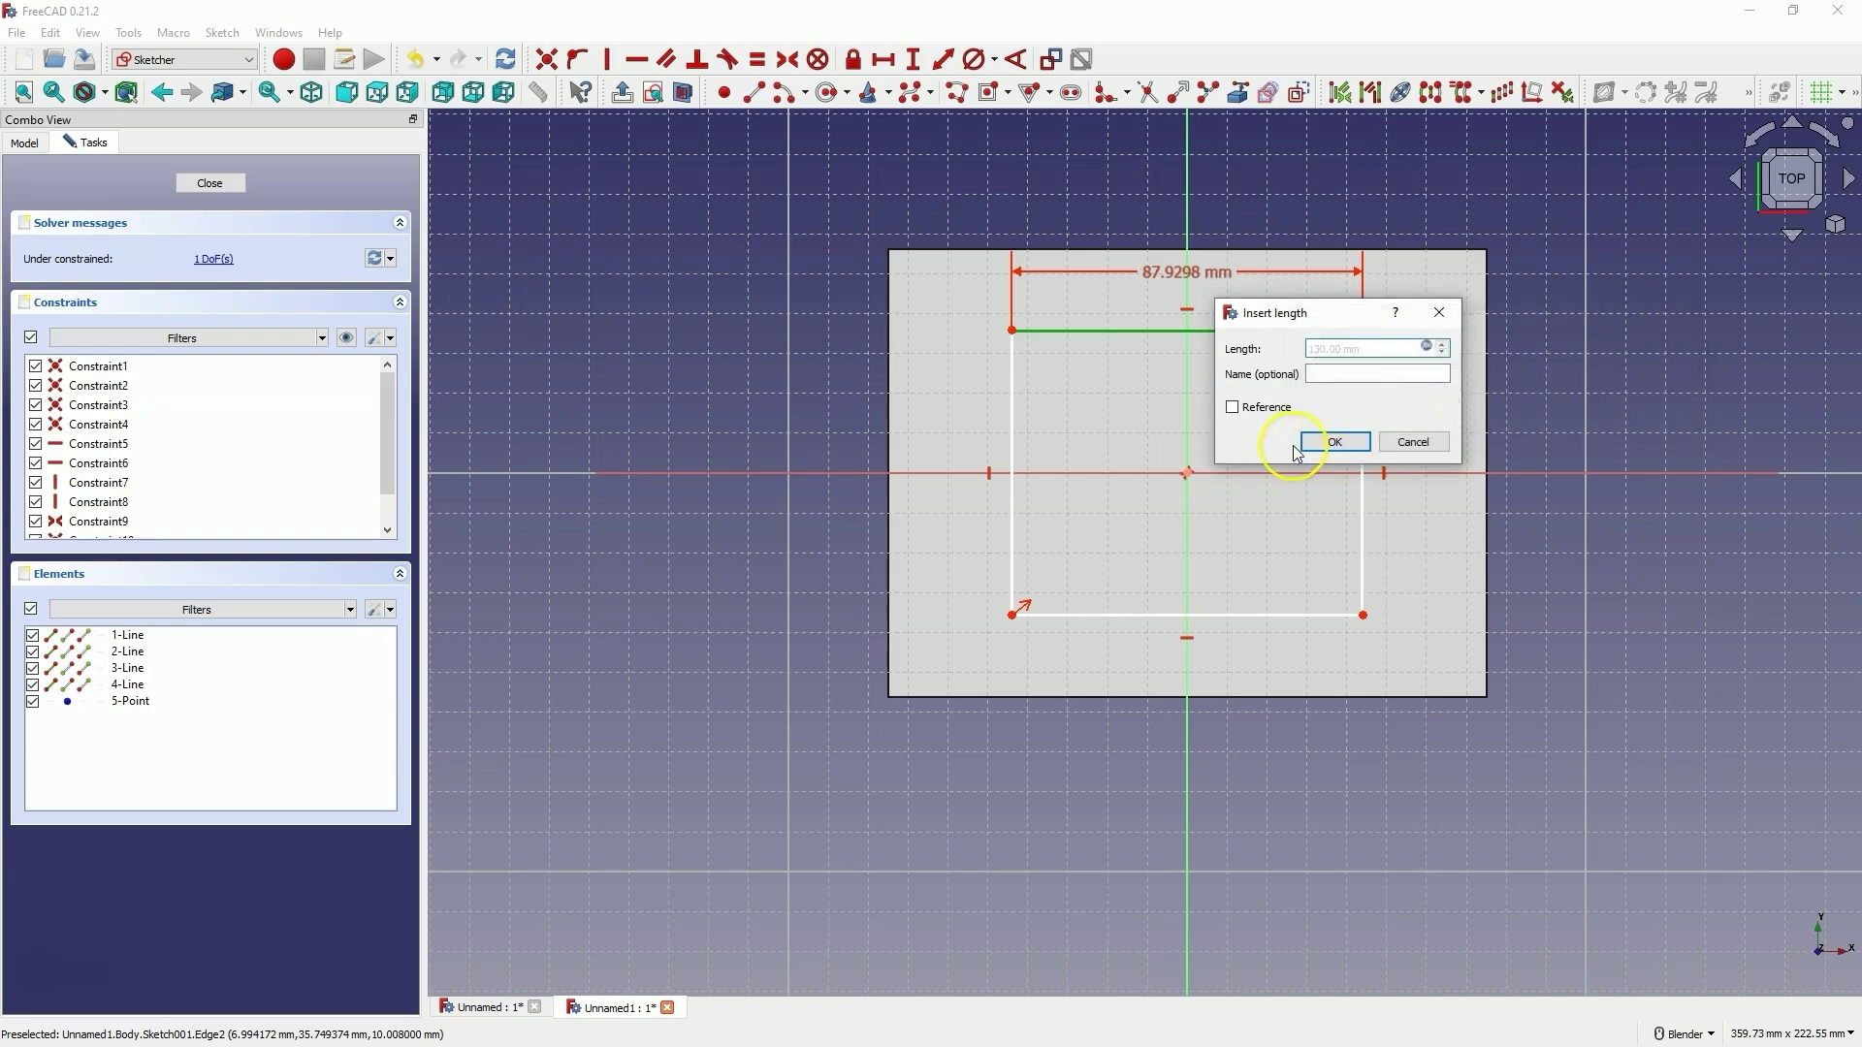
{"action": "left_click", "coordinate": [1330, 444]}
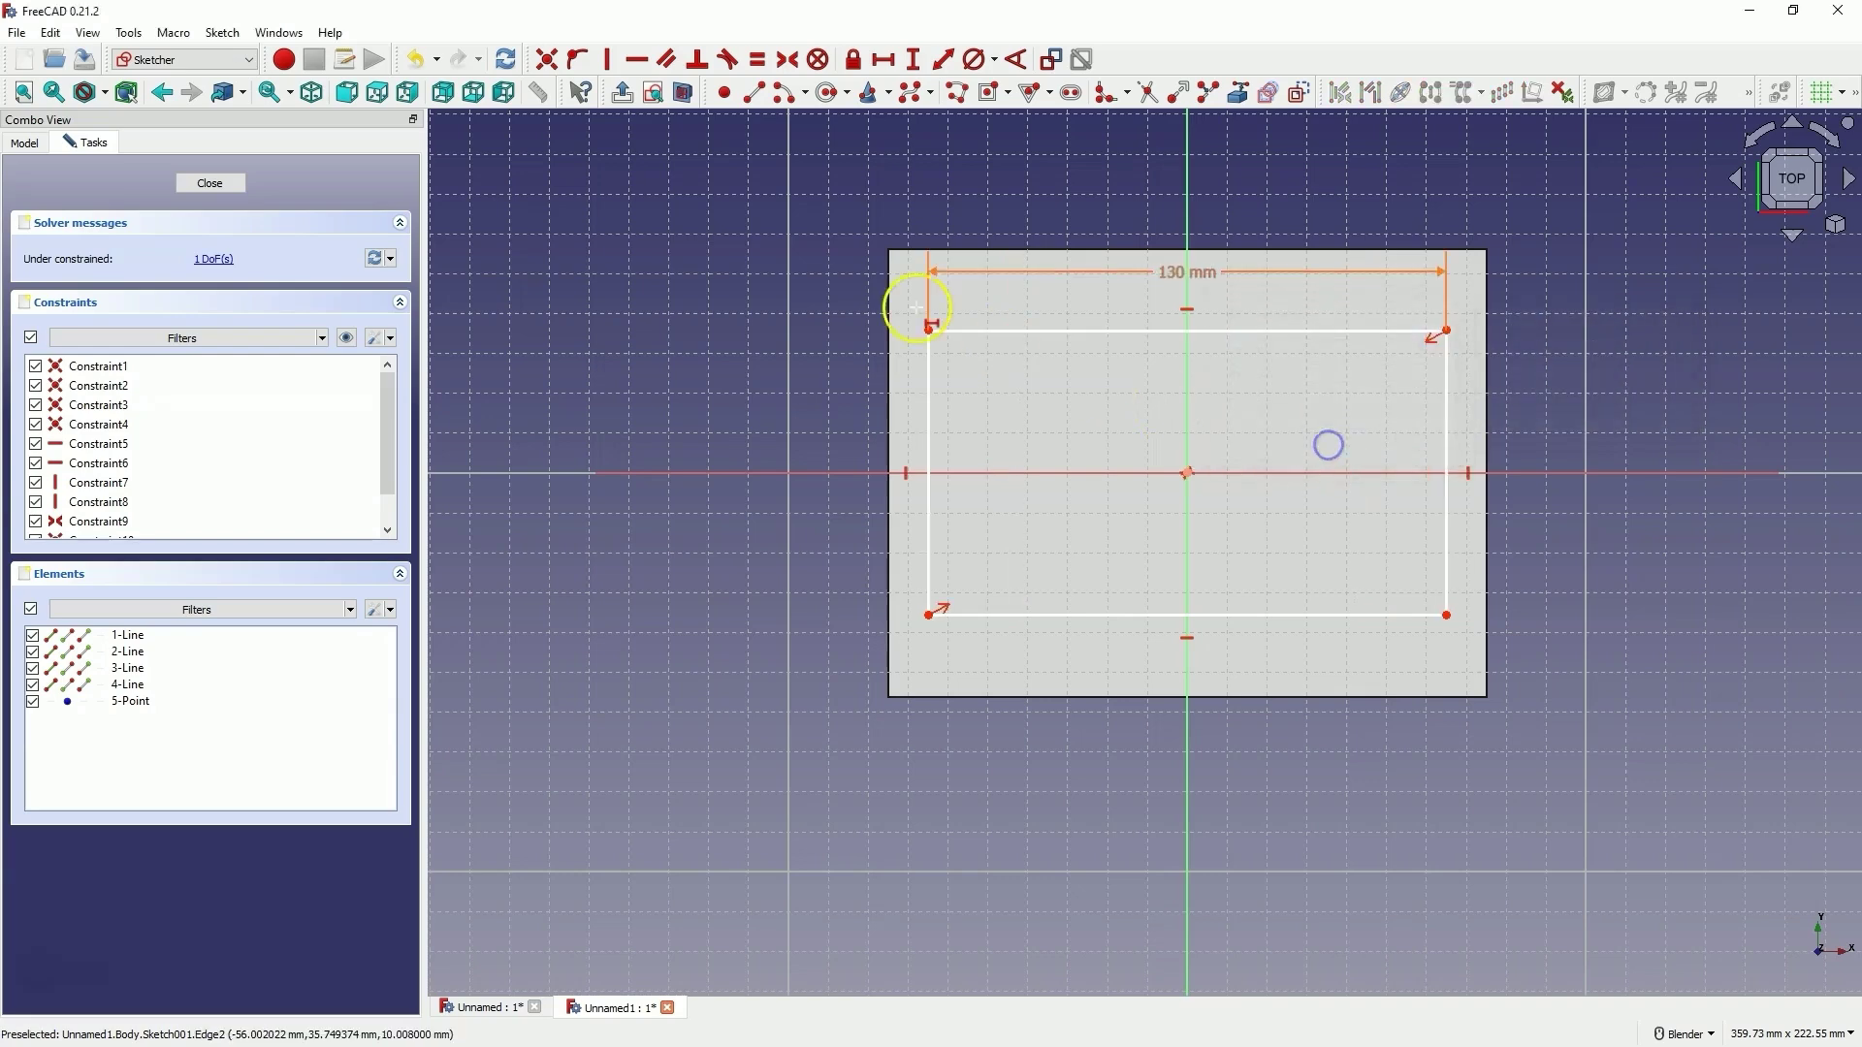
Add a vertical length constraint to the inner rectangle's left edge and enter Sketch.Constraints.D3 as its formula.
{"action": "left_click", "coordinate": [914, 60]}
{"action": "left_click", "coordinate": [930, 413]}
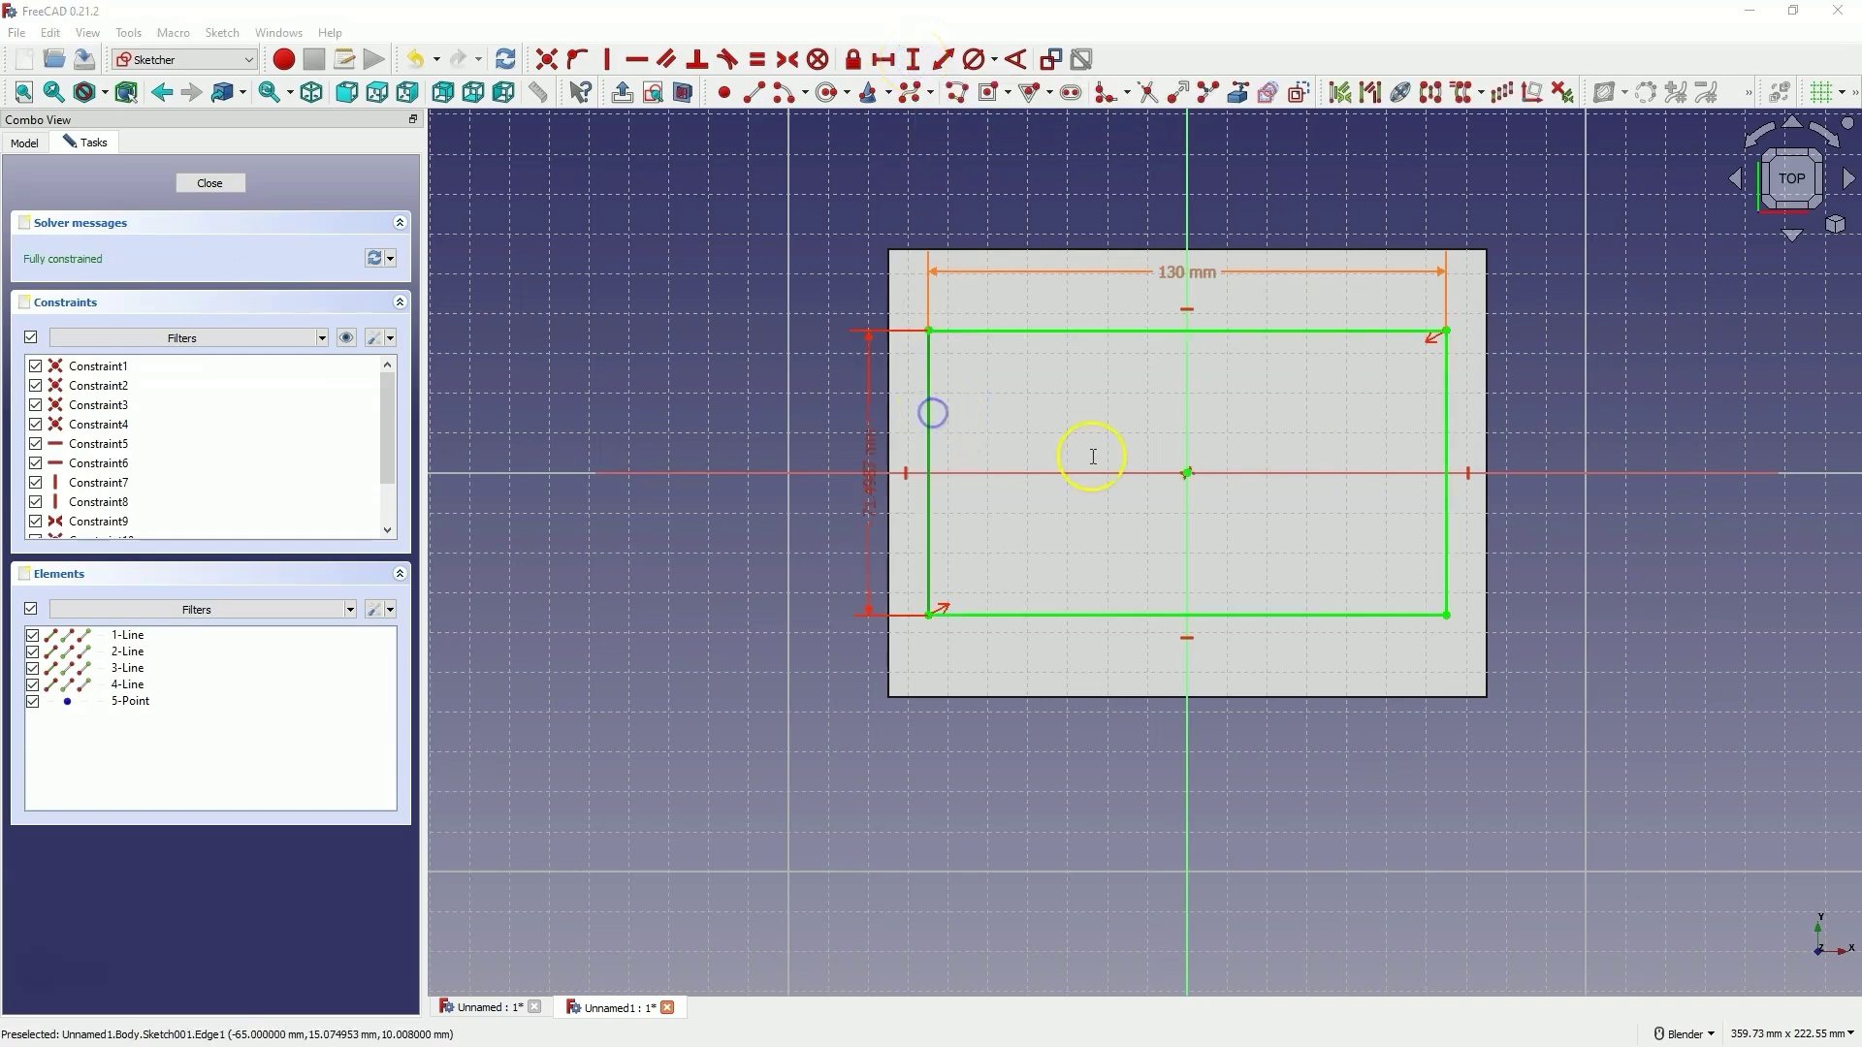
{"action": "left_click", "coordinate": [1144, 432]}
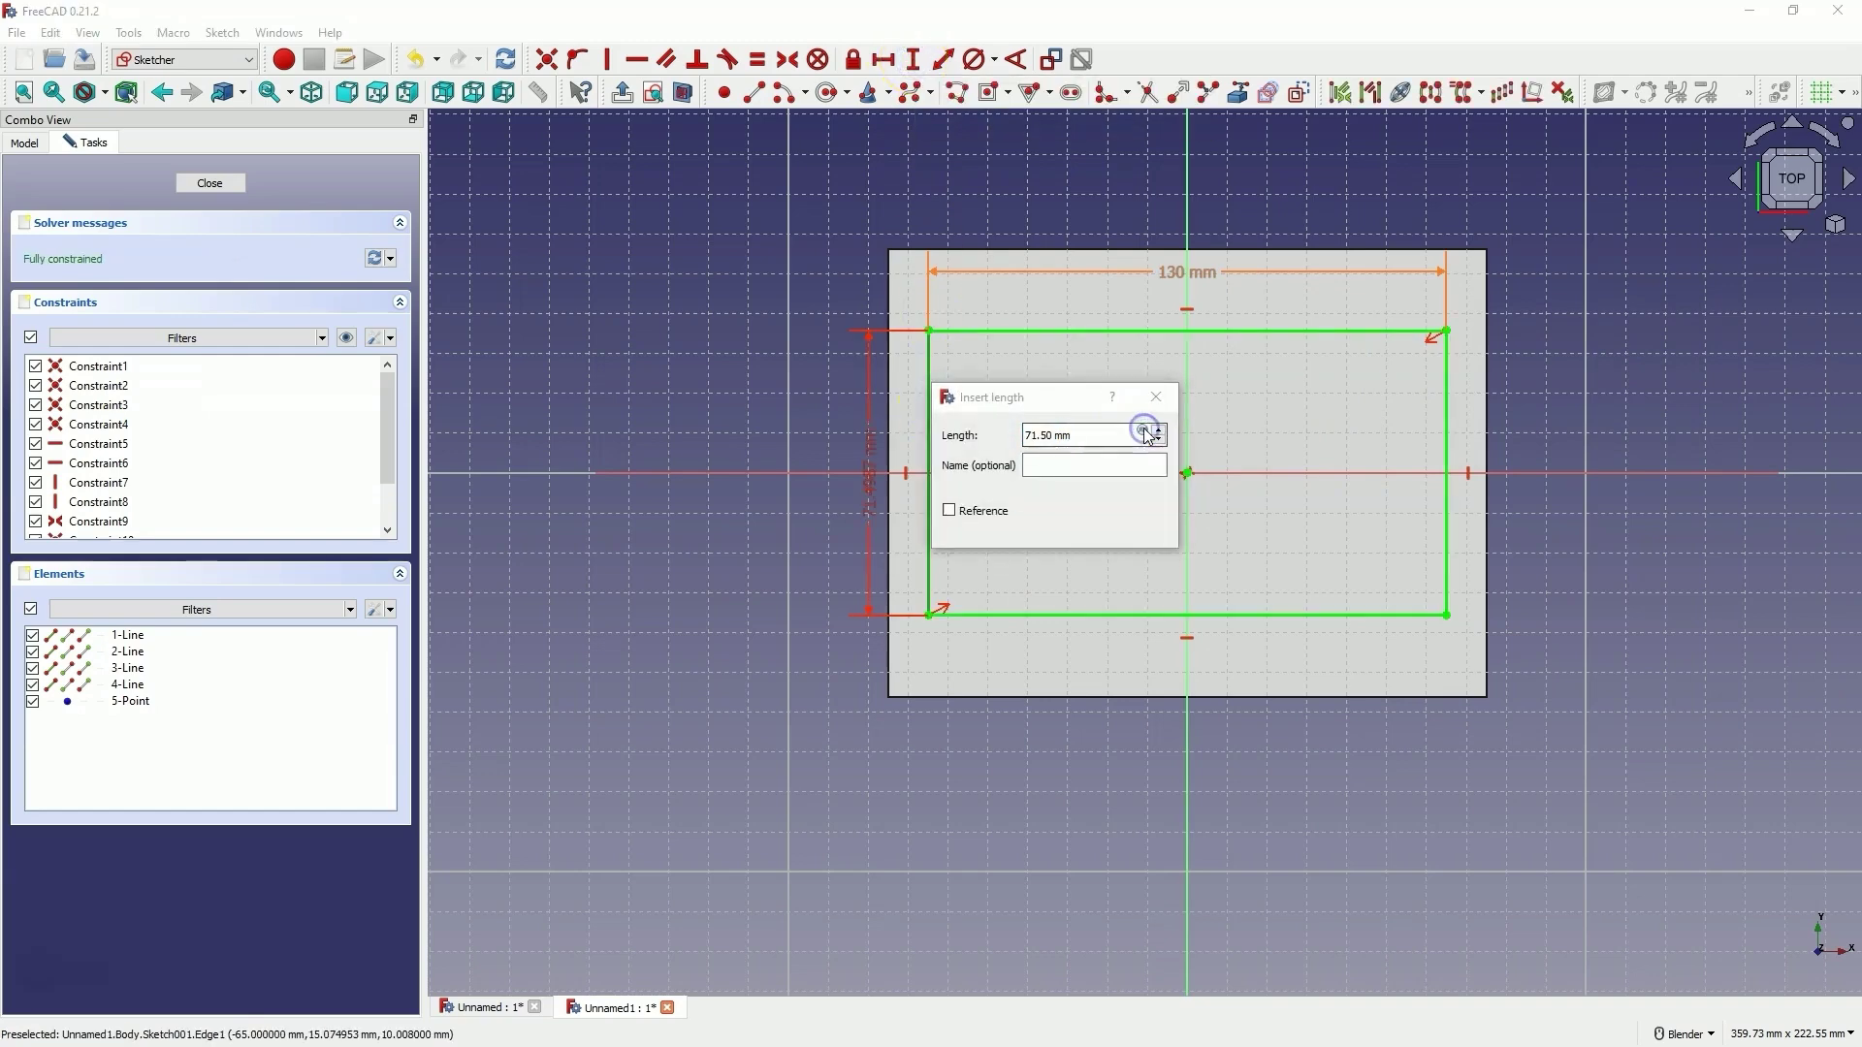
{"action": "type", "text": "sk"}
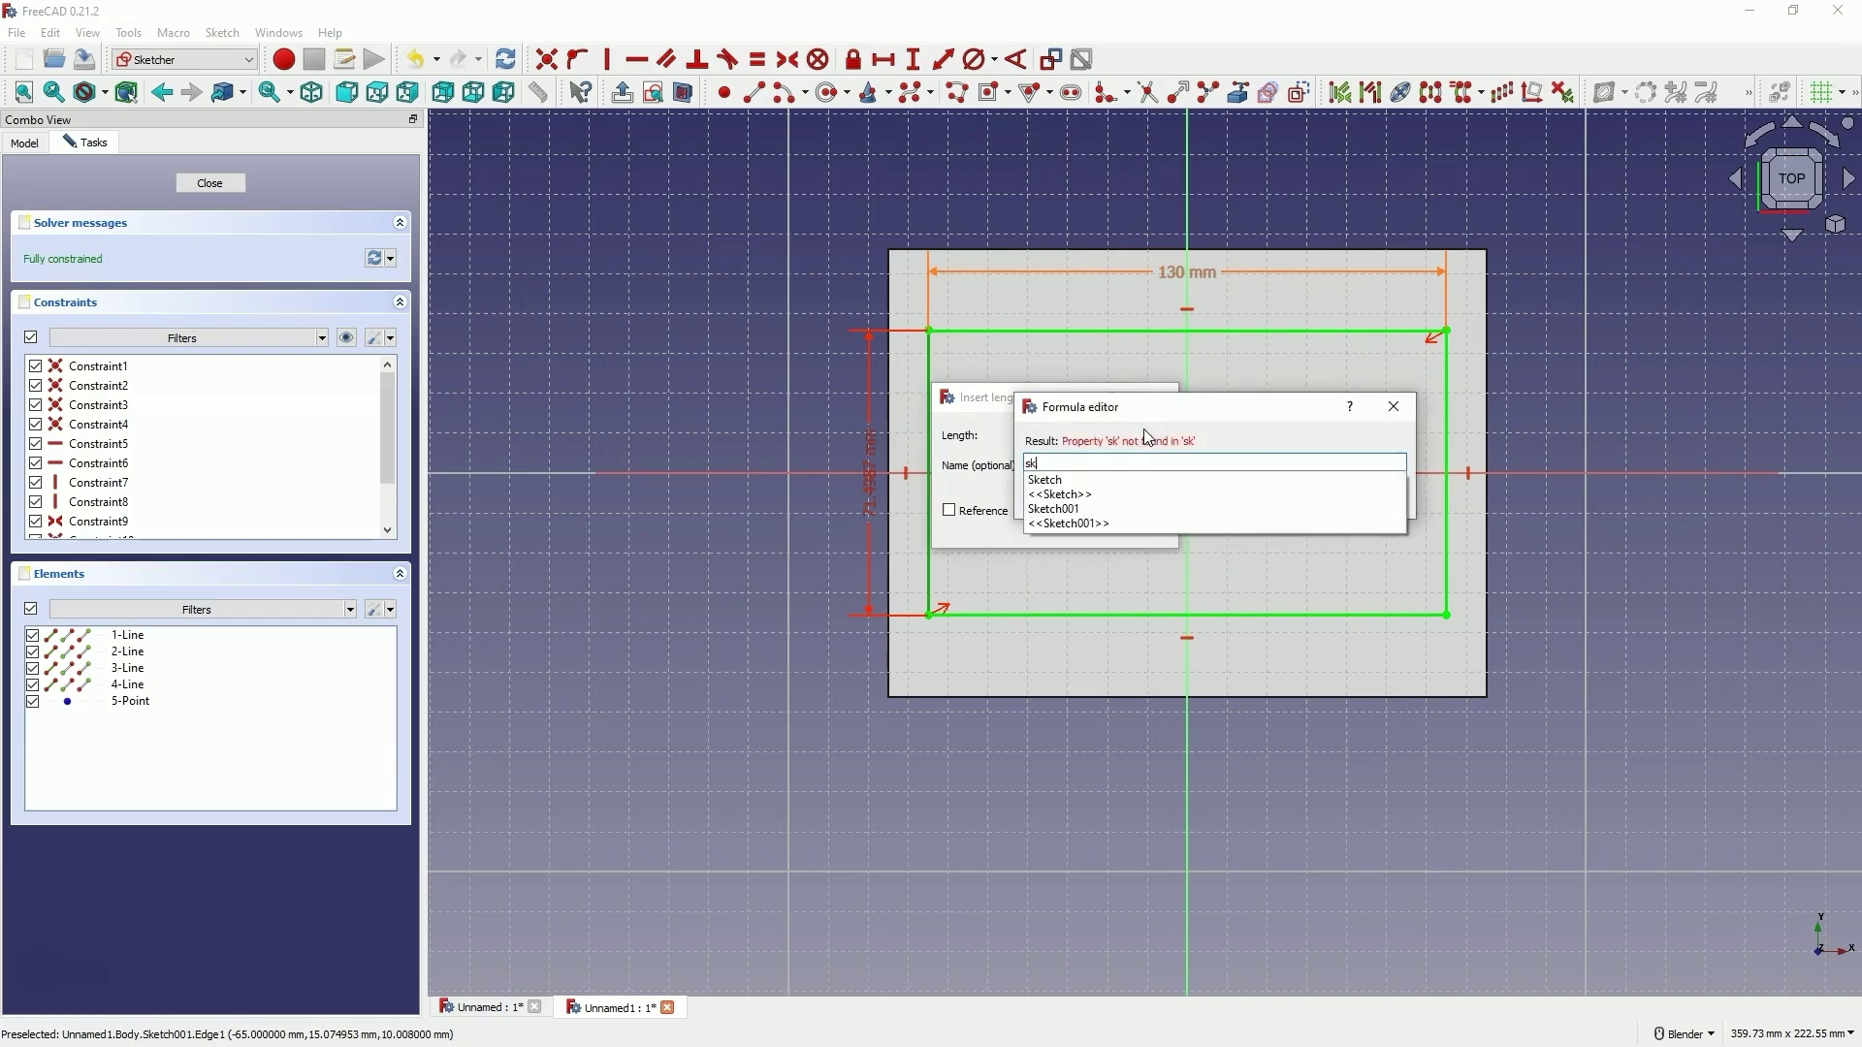
{"action": "key", "text": "Down"}
{"action": "type", "text": "c"}
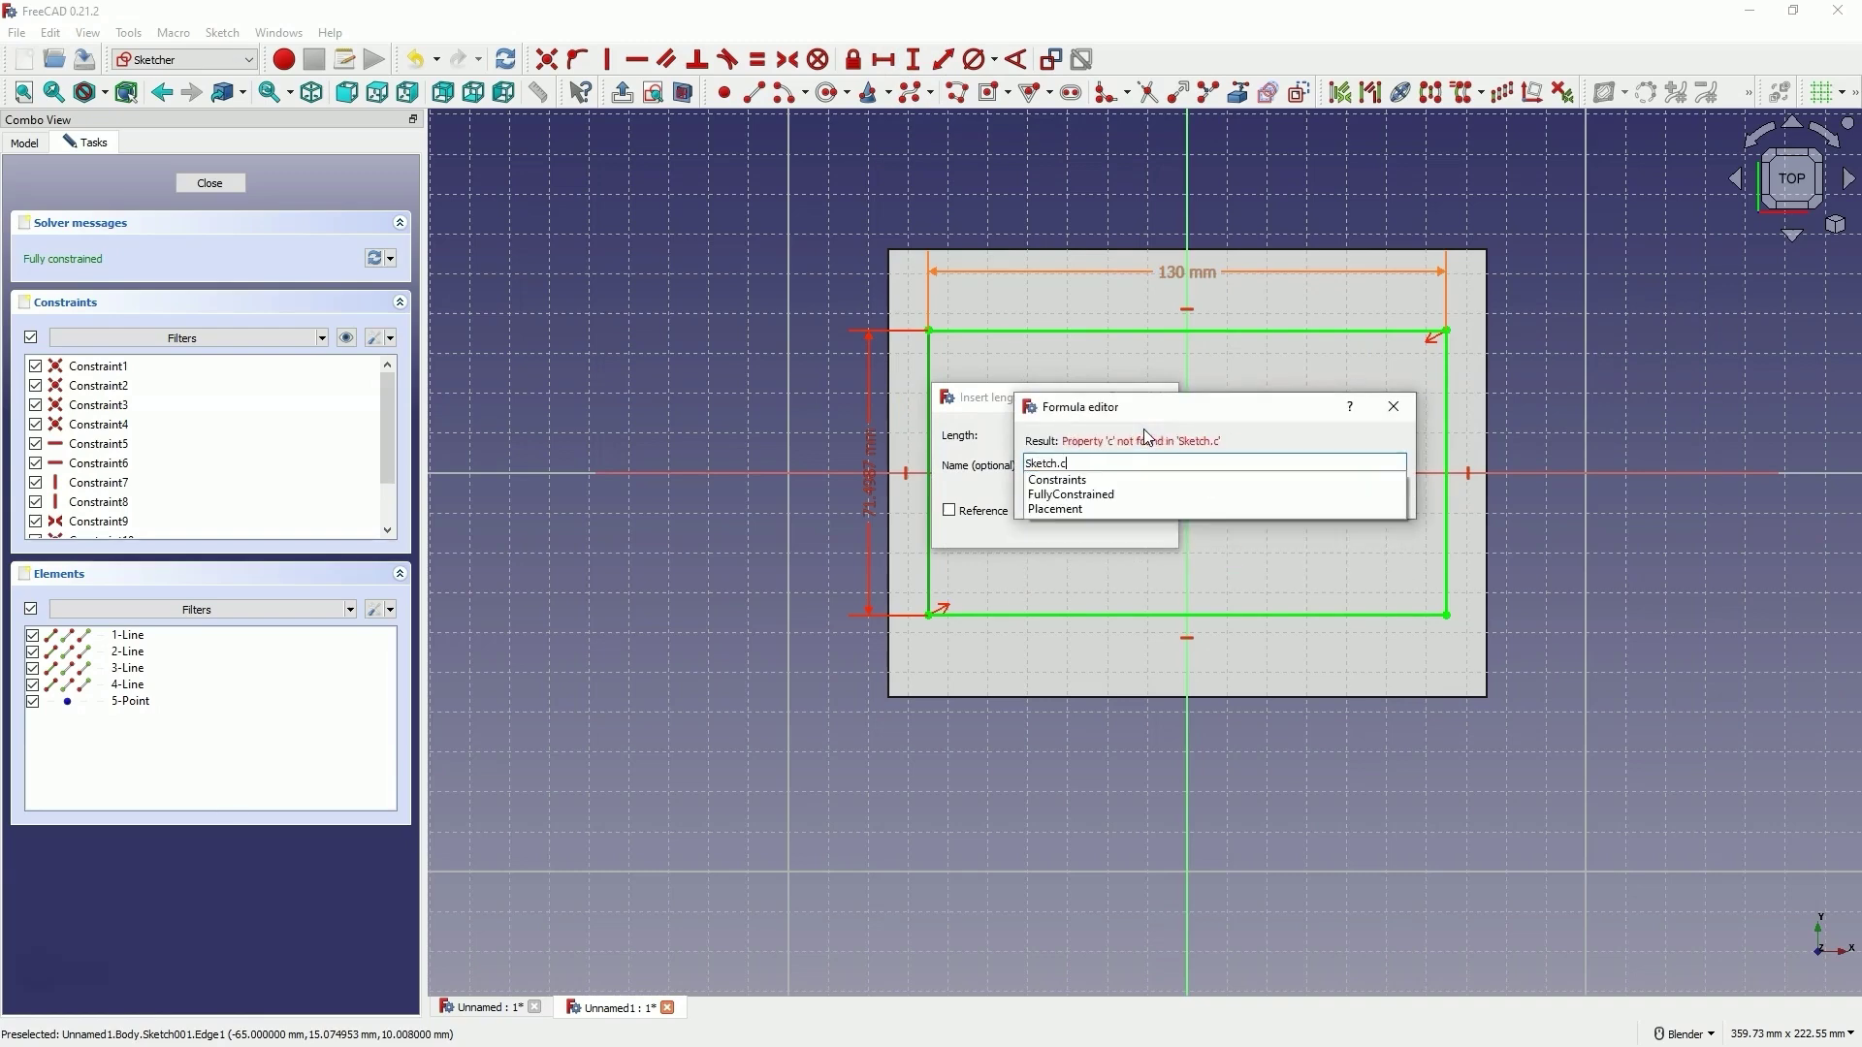
{"action": "key", "text": "Down"}
{"action": "key", "text": "Return"}
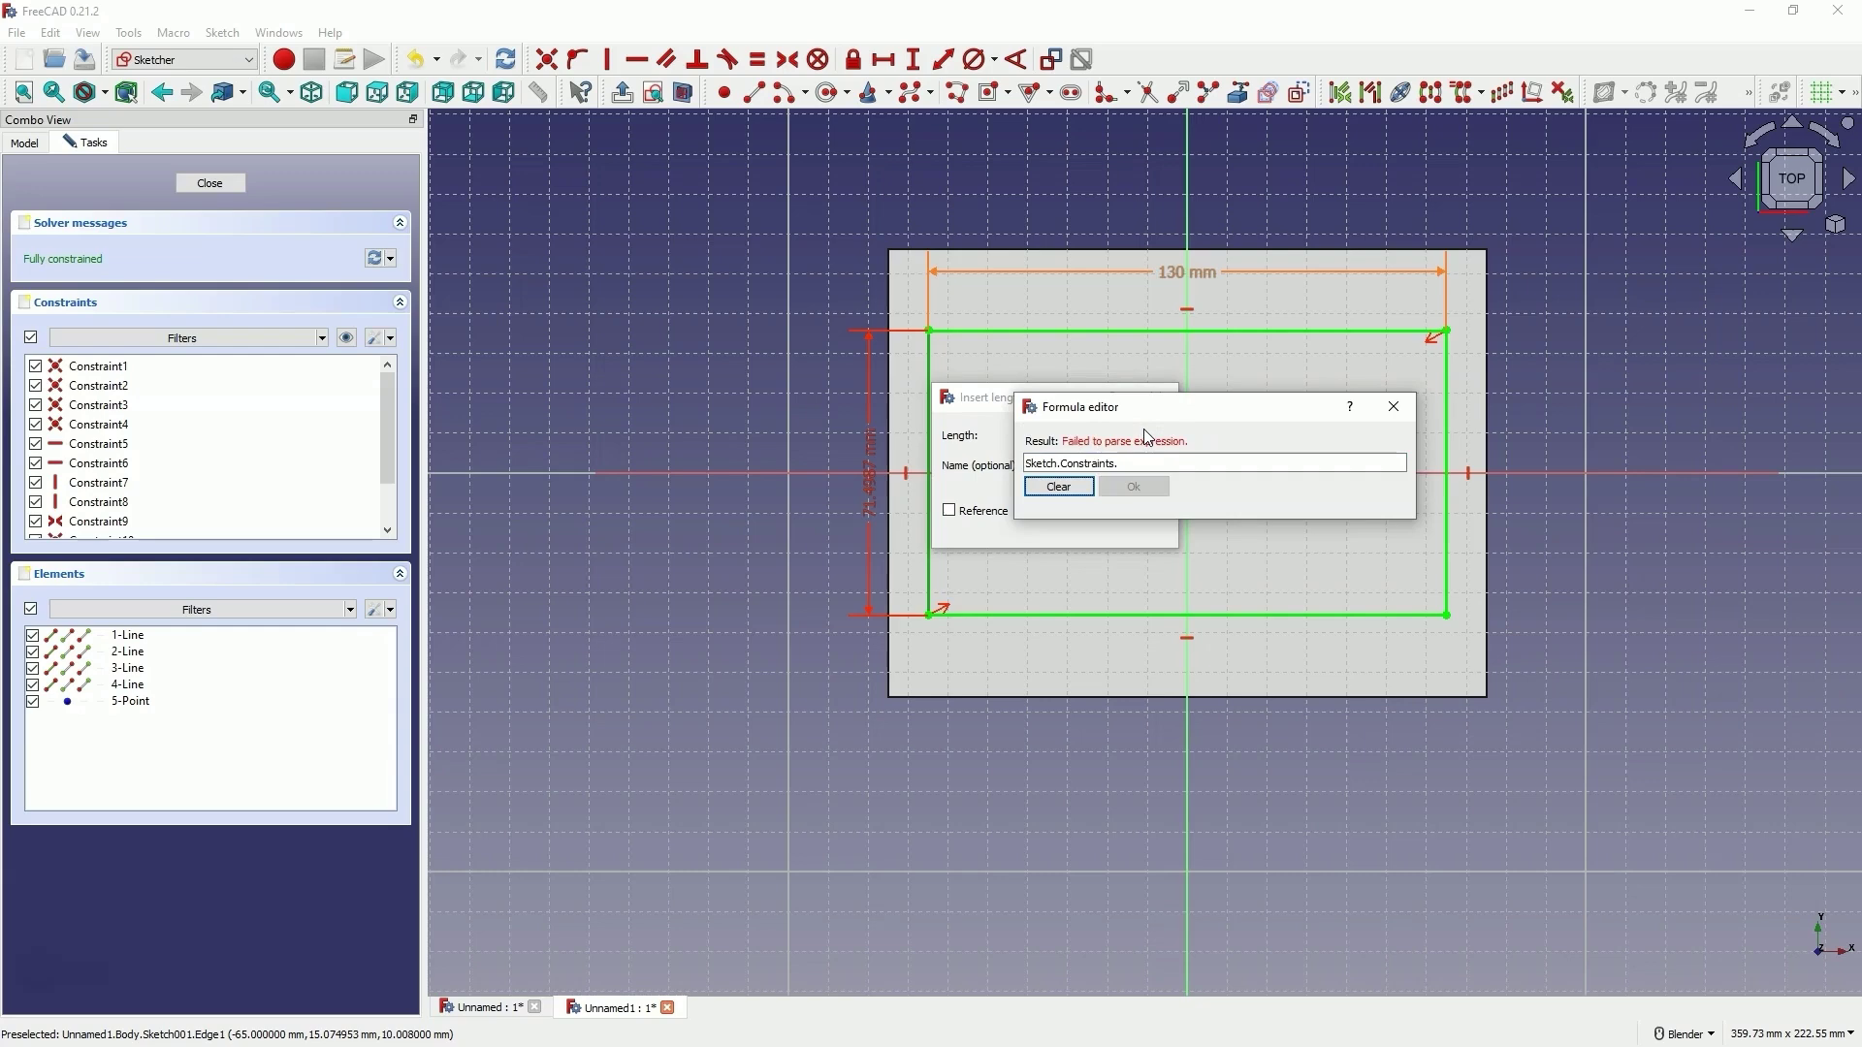
{"action": "type", "text": "d"}
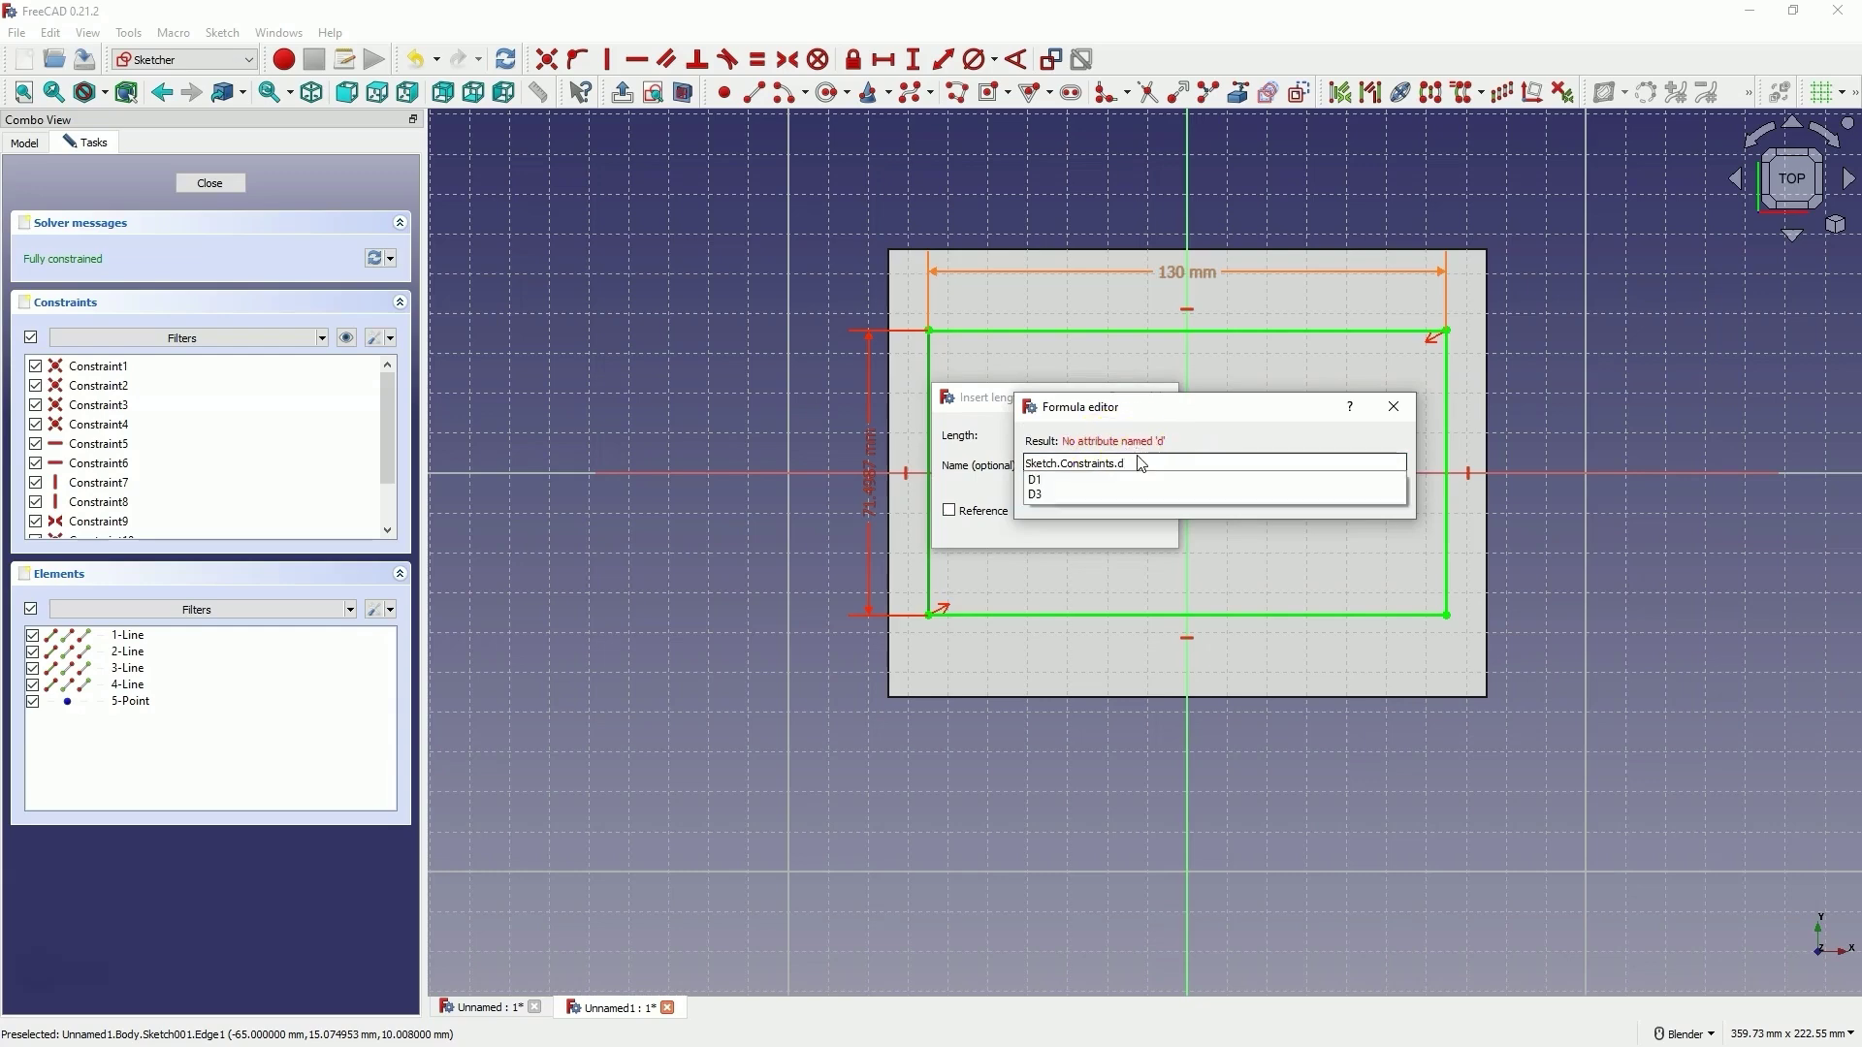
{"action": "left_click", "coordinate": [1033, 494]}
{"action": "left_click", "coordinate": [1037, 495]}
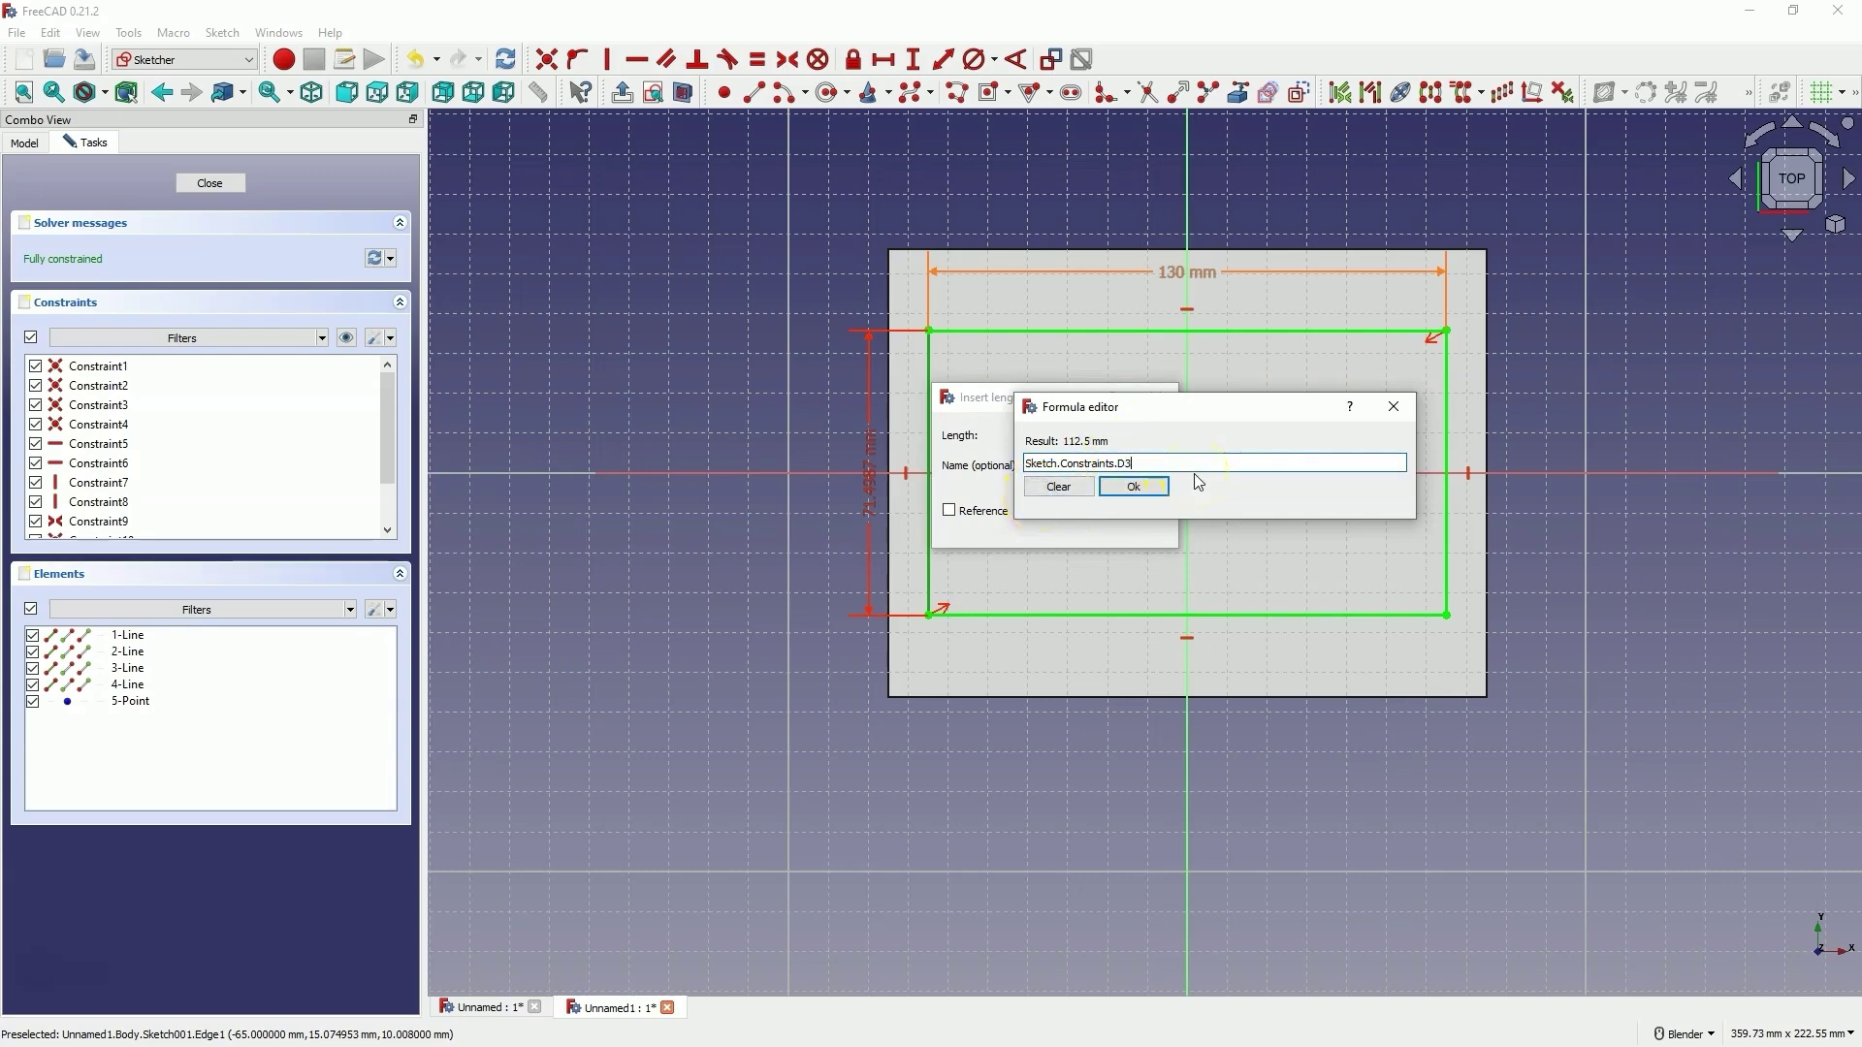
Extend the height formula to Sketch.Constraints.D3-20mm and accept the vertical constraint.
{"action": "type", "text": "-"}
{"action": "type", "text": "20"}
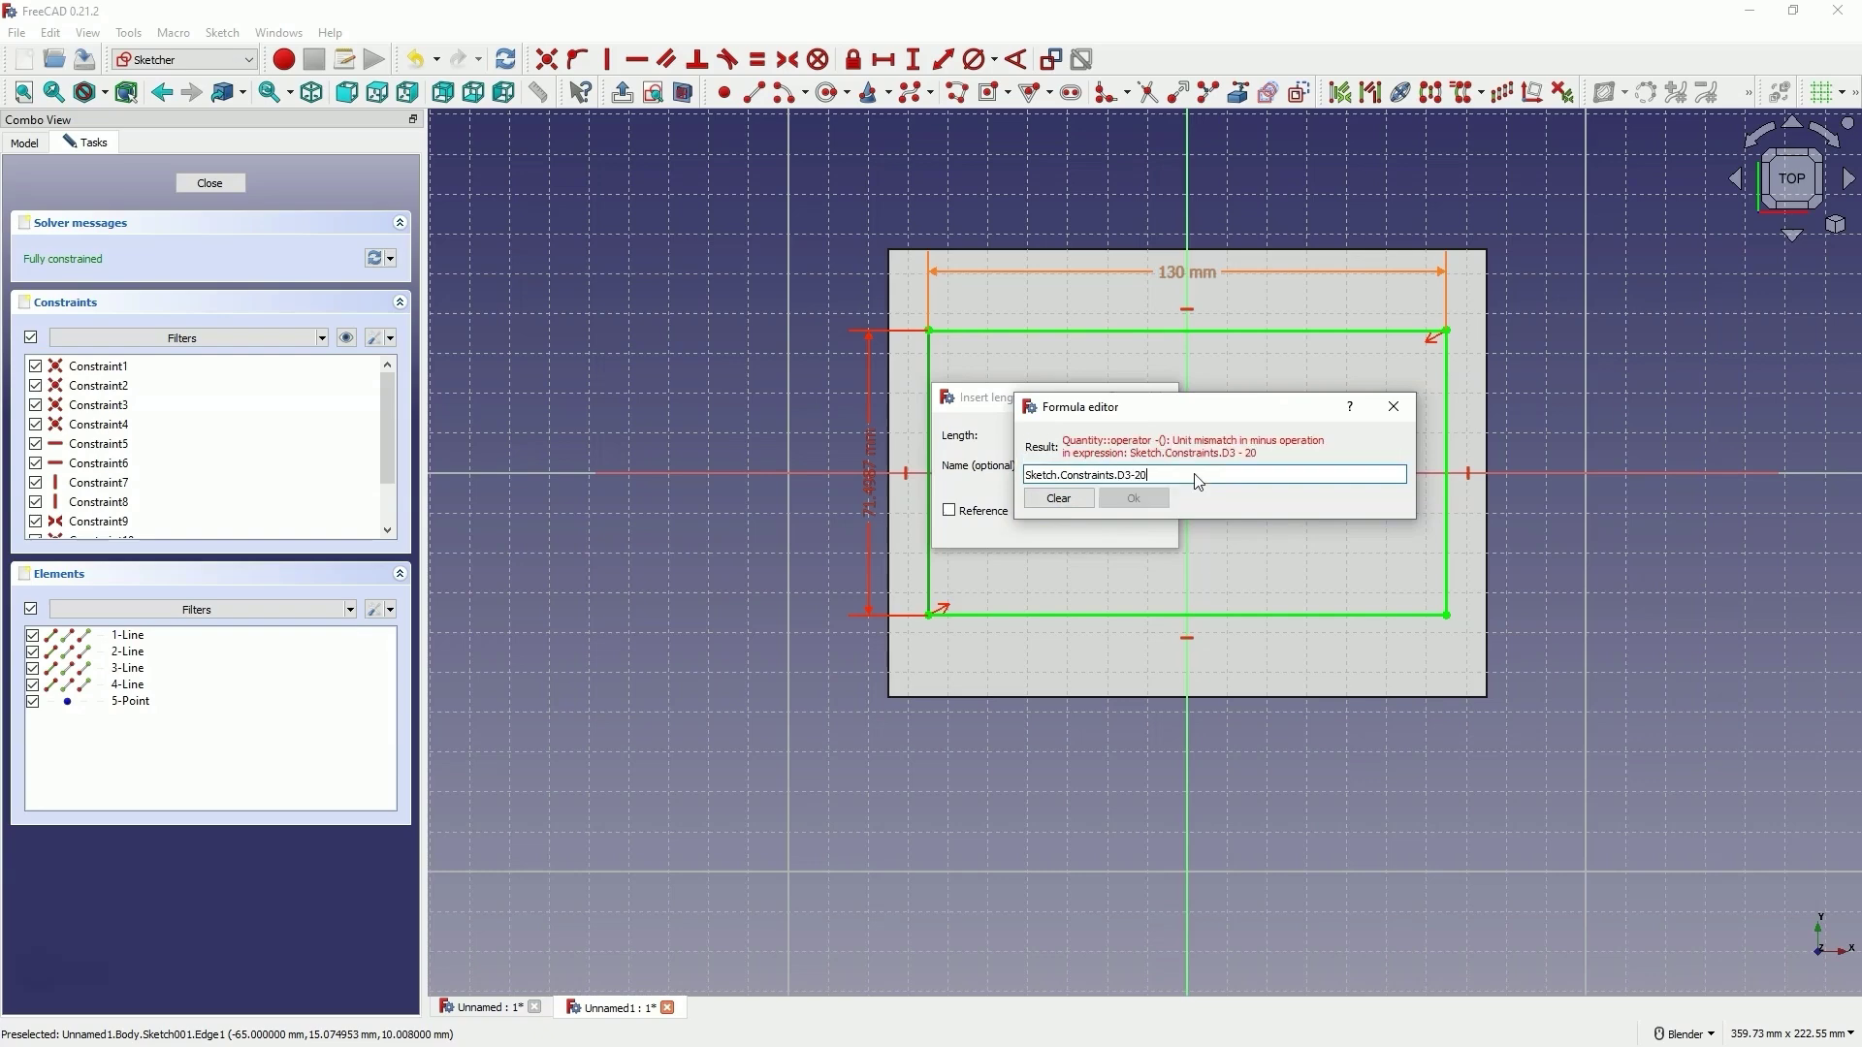
{"action": "type", "text": "mm"}
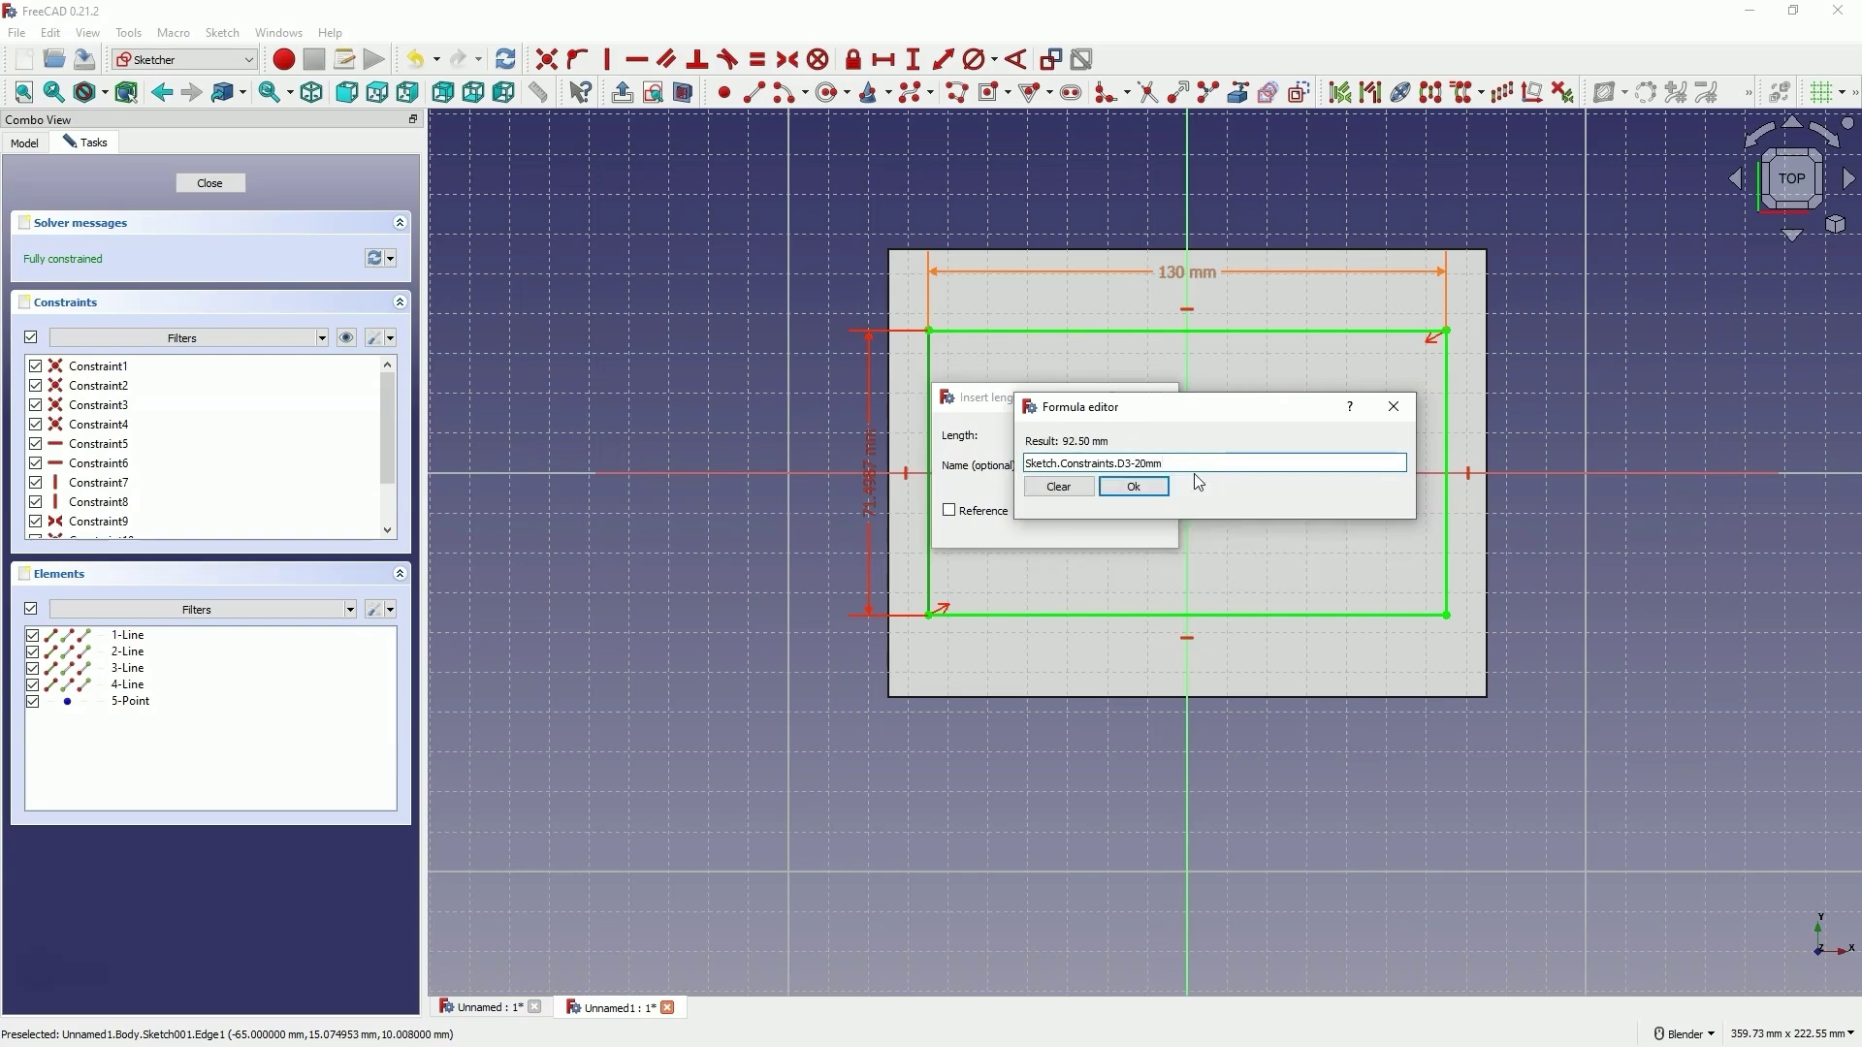
{"action": "left_click", "coordinate": [1150, 485]}
{"action": "left_click", "coordinate": [1068, 527]}
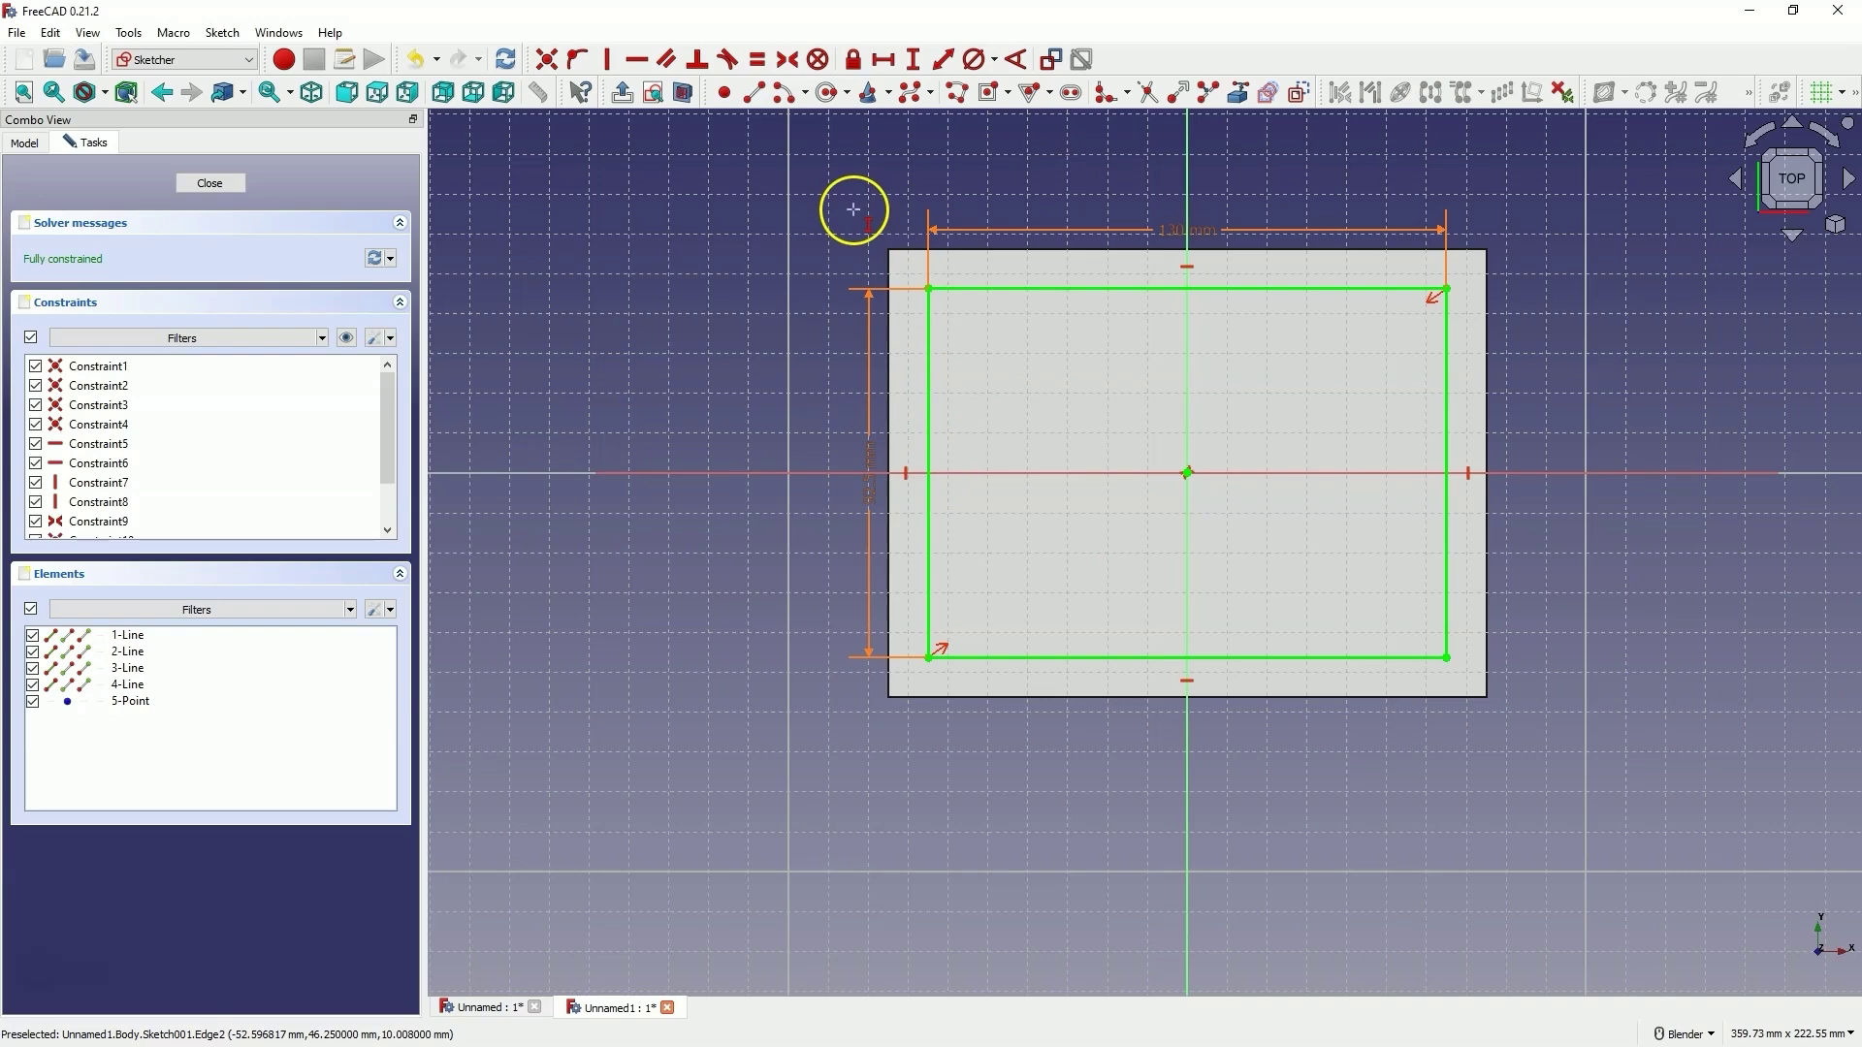
Close the sketch and pocket the inner rectangle with the Through all type.
{"action": "left_click", "coordinate": [198, 193]}
{"action": "left_click", "coordinate": [1348, 101]}
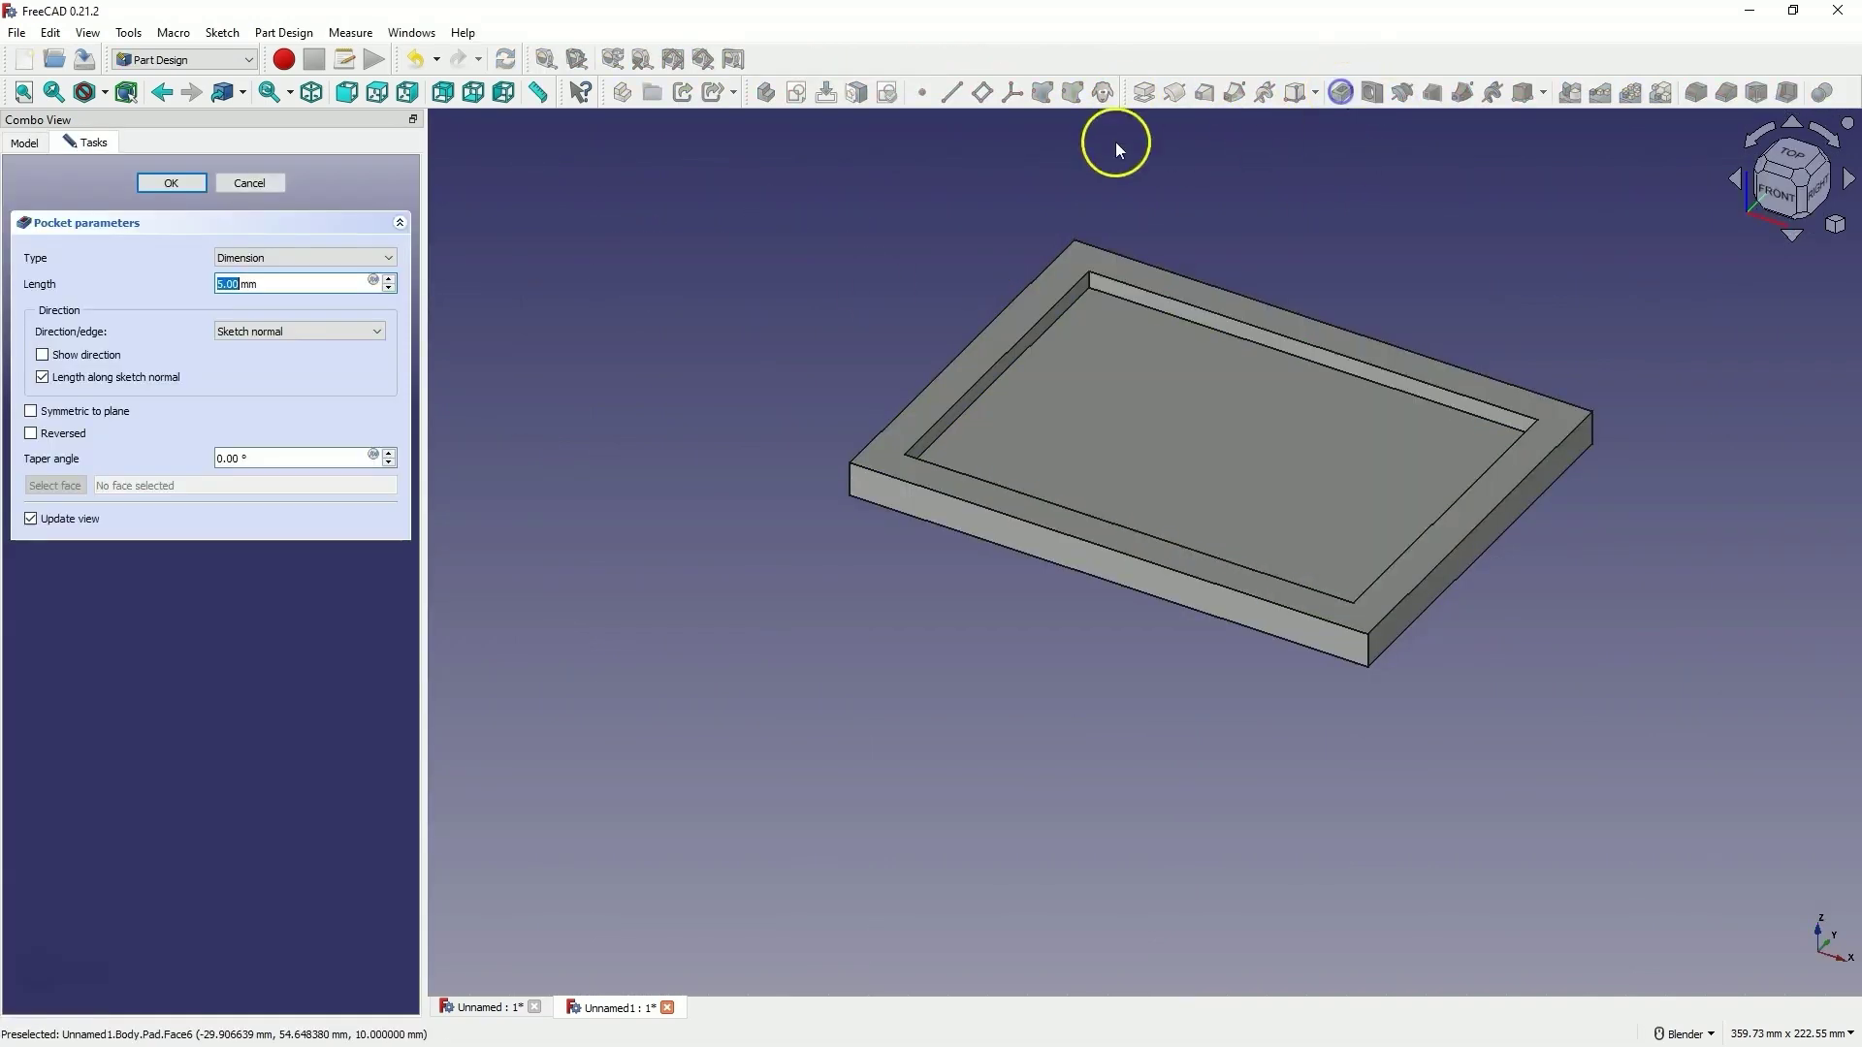
{"action": "left_click", "coordinate": [221, 258]}
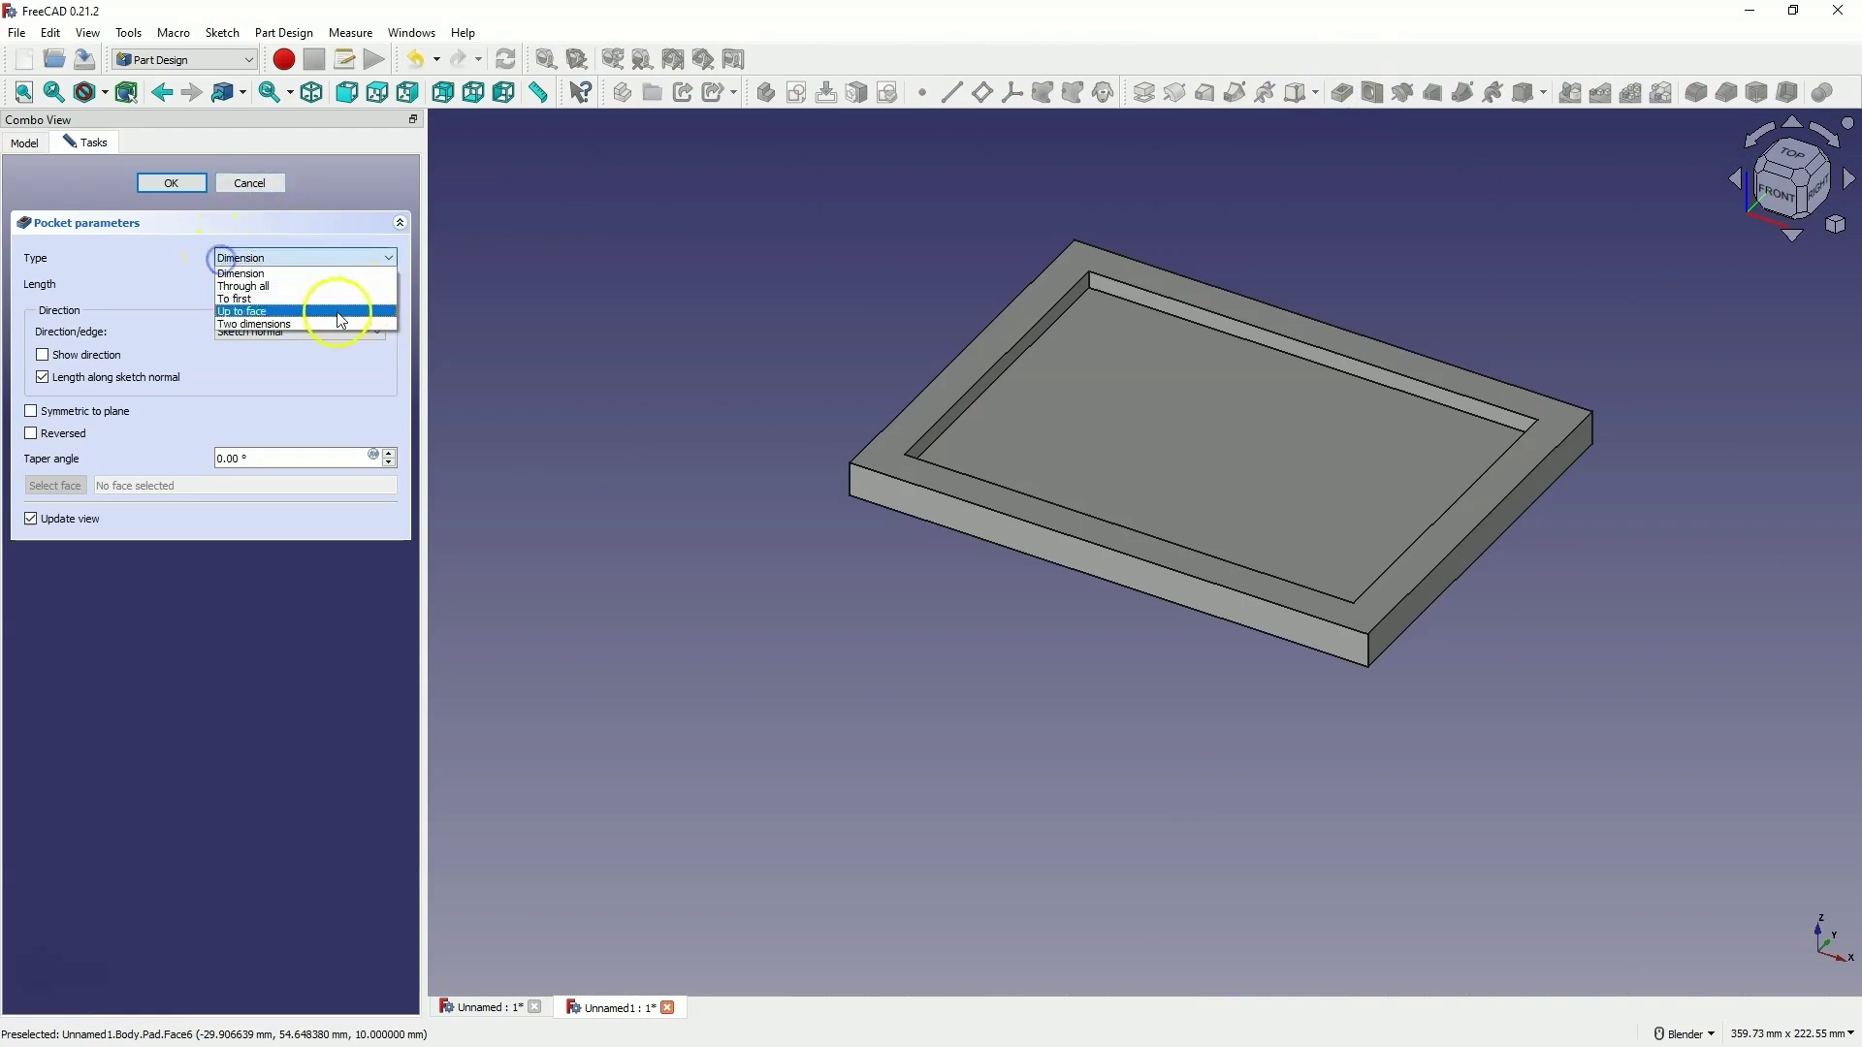
{"action": "left_click", "coordinate": [271, 286]}
{"action": "left_click", "coordinate": [185, 184]}
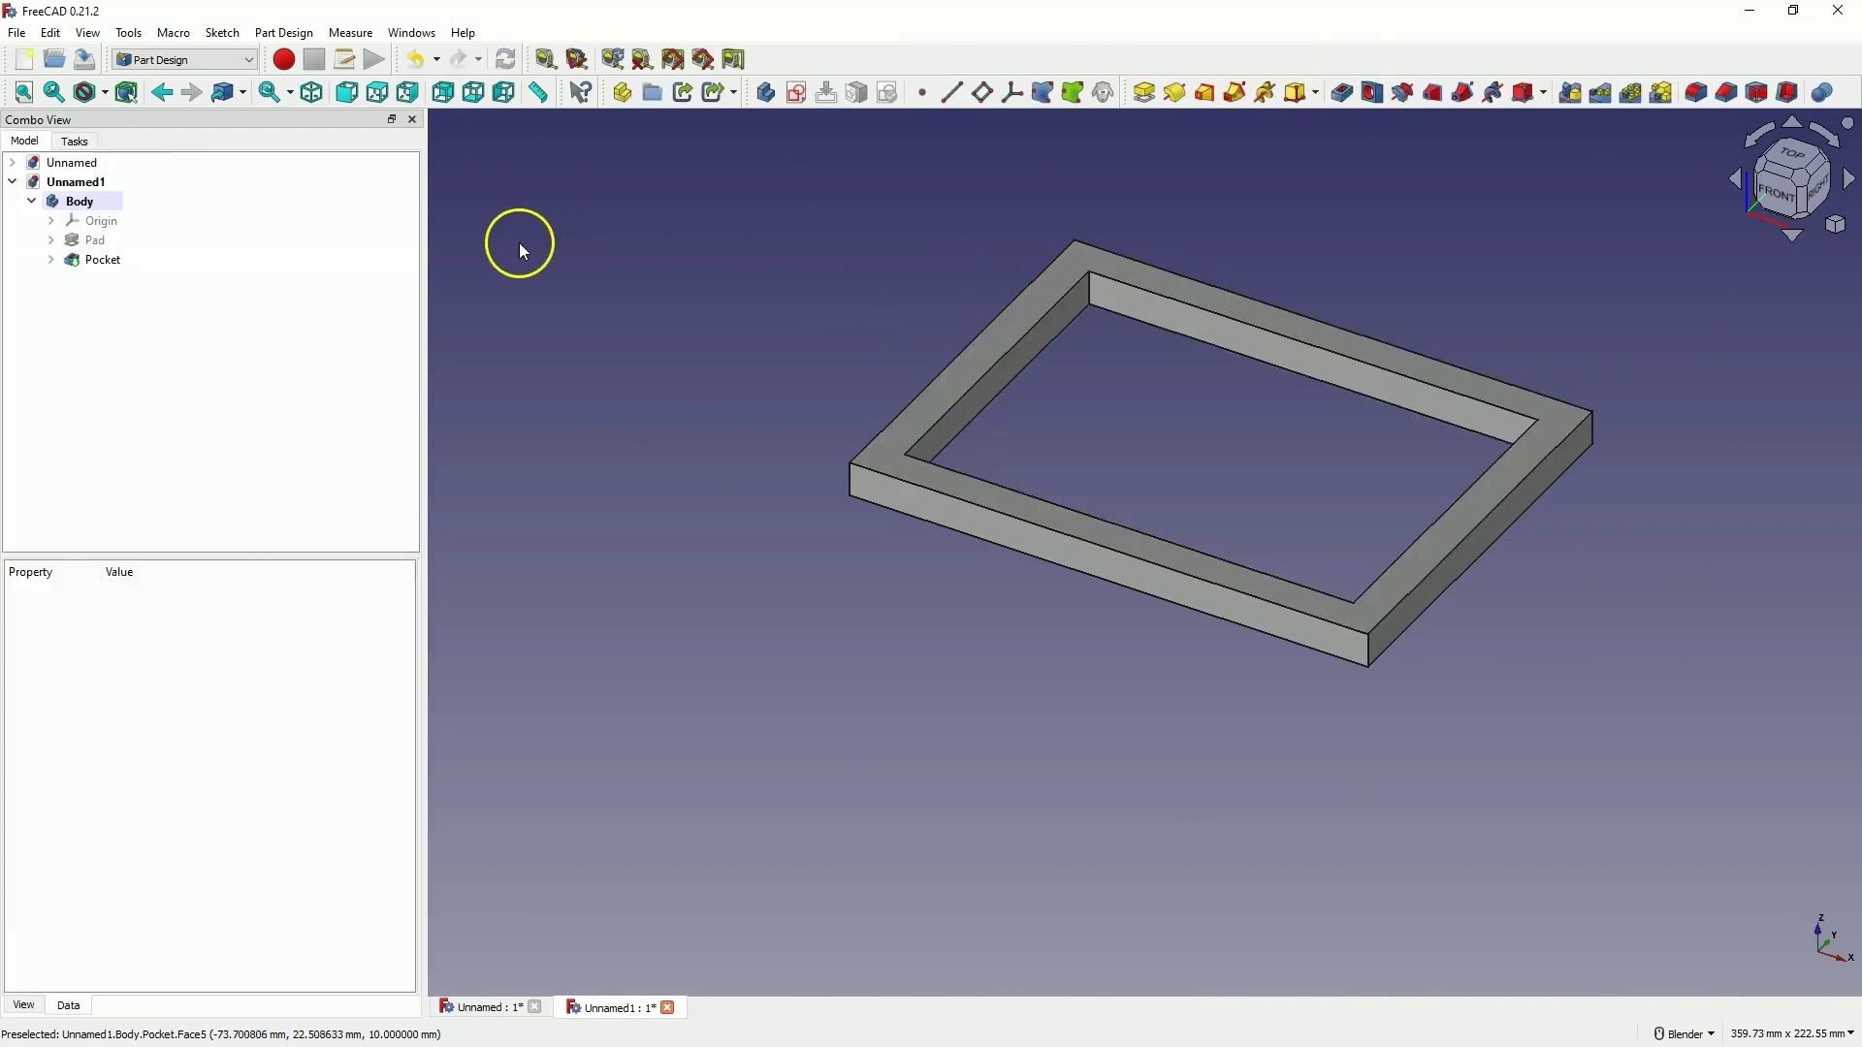
Expand the constraints of the Pad's base sketch in its properties and set D1 to 100 mm.
{"action": "left_click", "coordinate": [51, 239]}
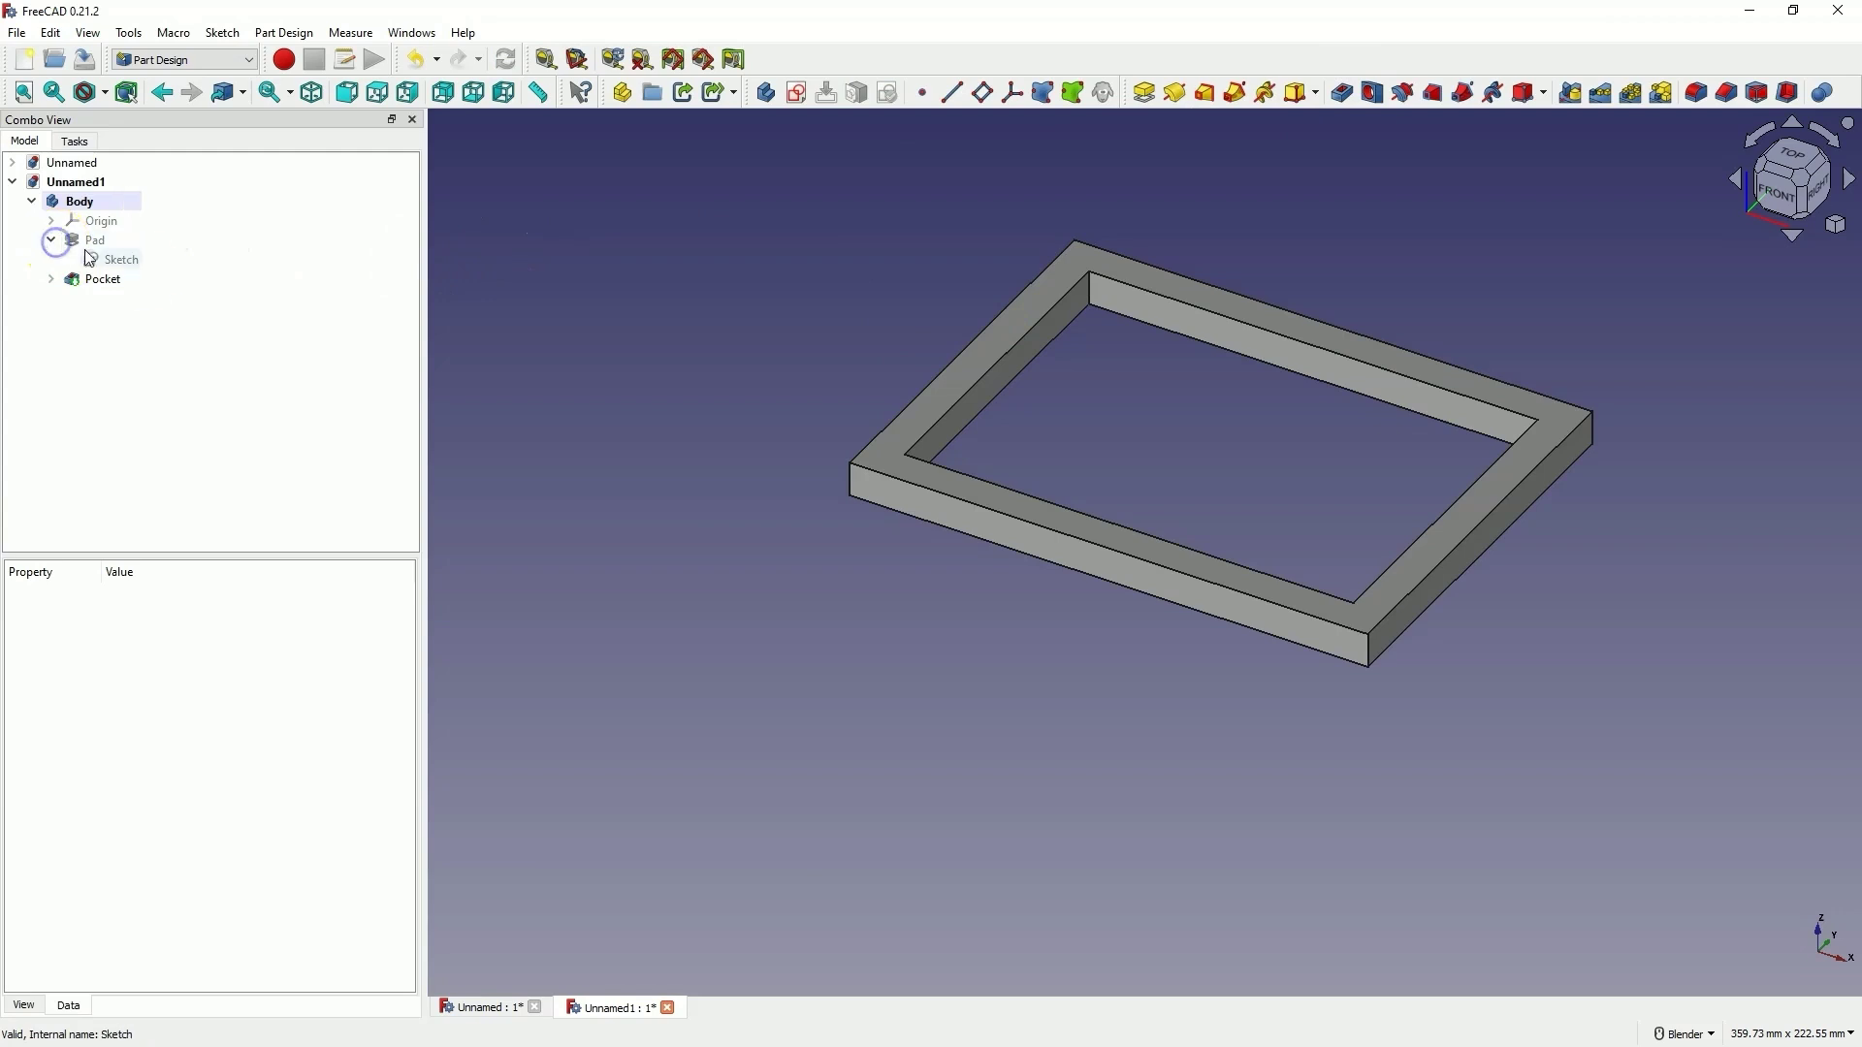
{"action": "left_click", "coordinate": [130, 264]}
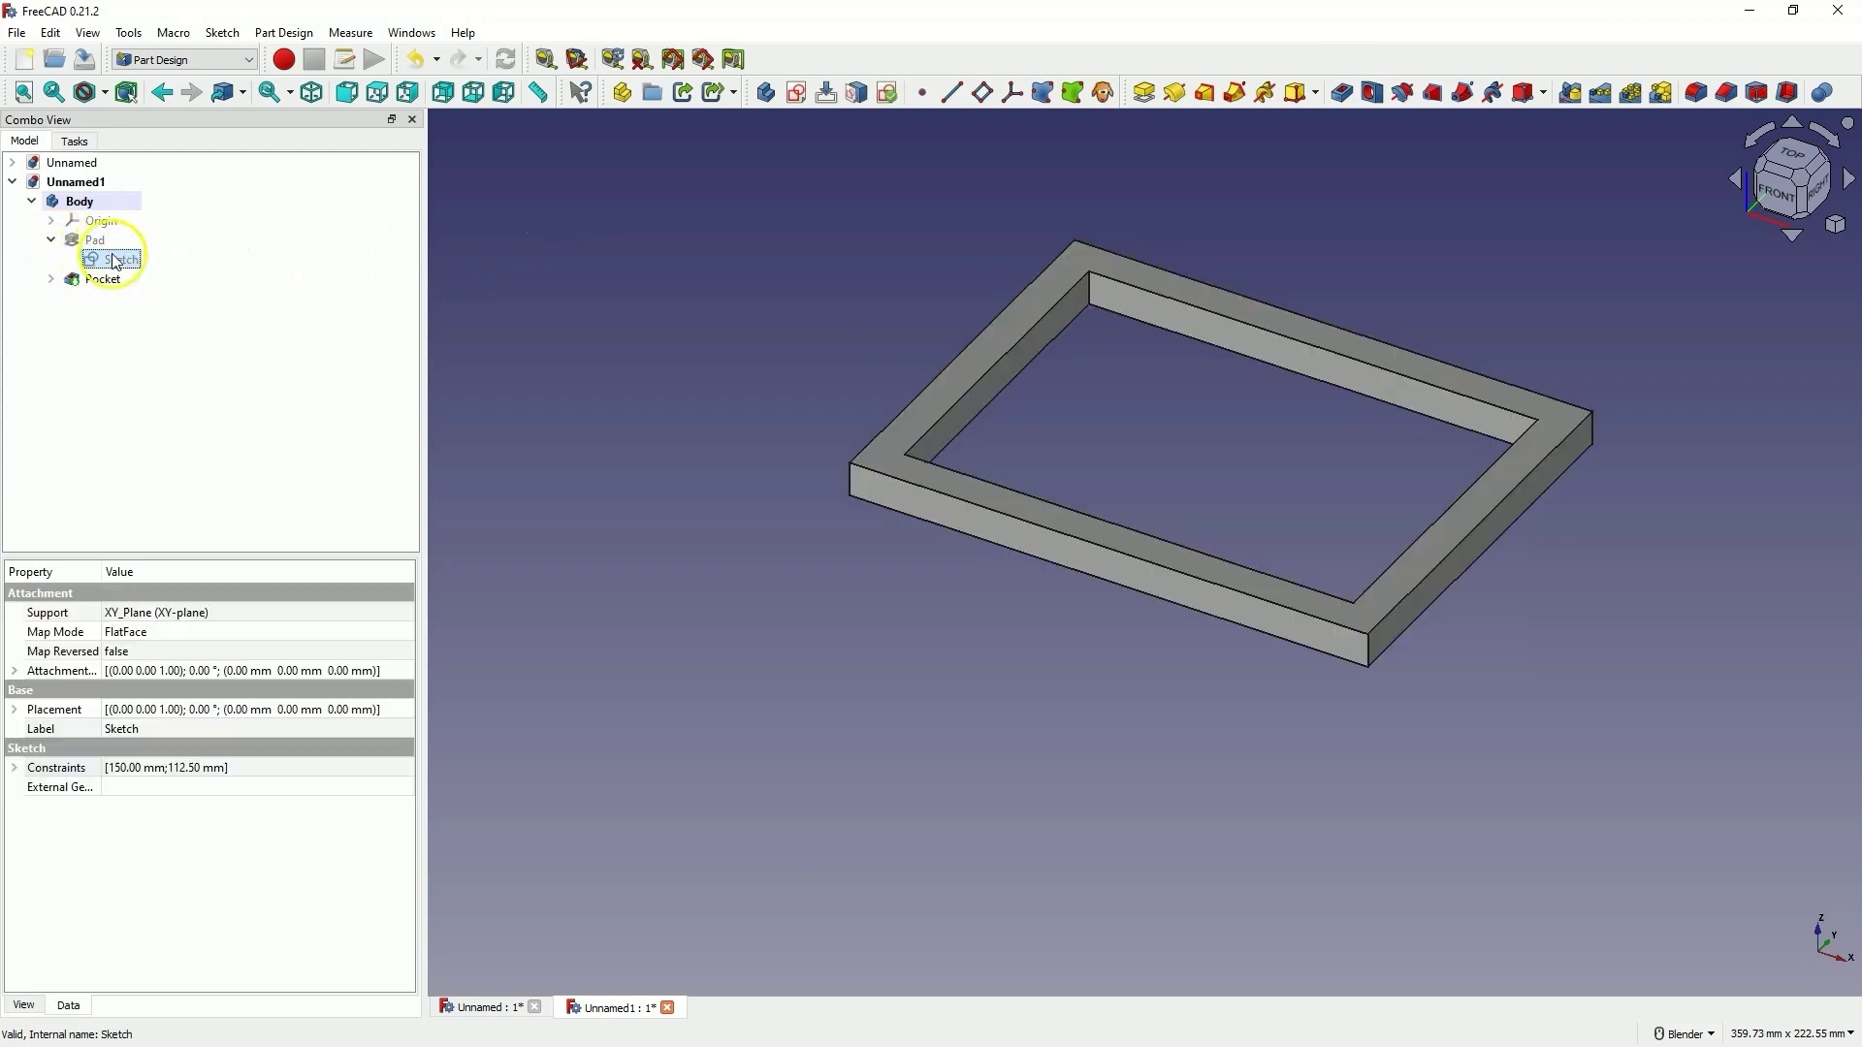
{"action": "left_click", "coordinate": [13, 768]}
{"action": "left_click", "coordinate": [134, 788]}
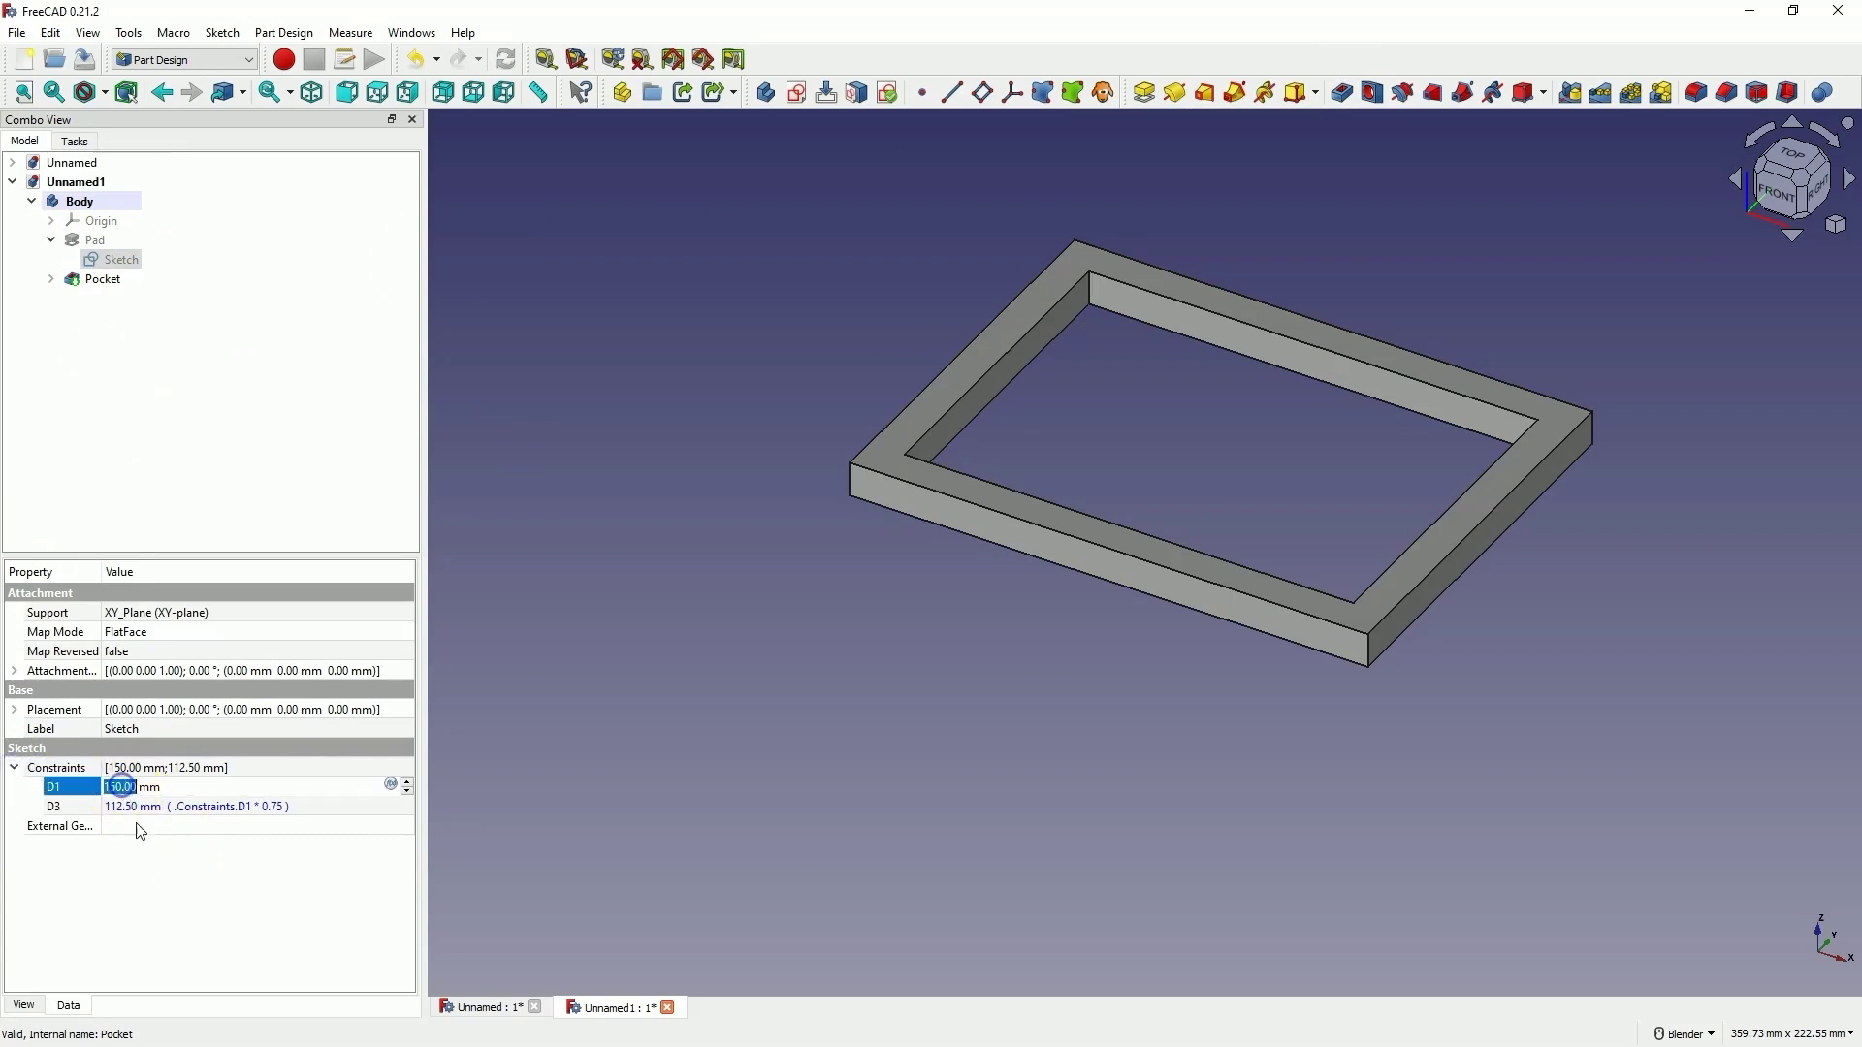
{"action": "type", "text": "100"}
{"action": "key", "text": "Return"}
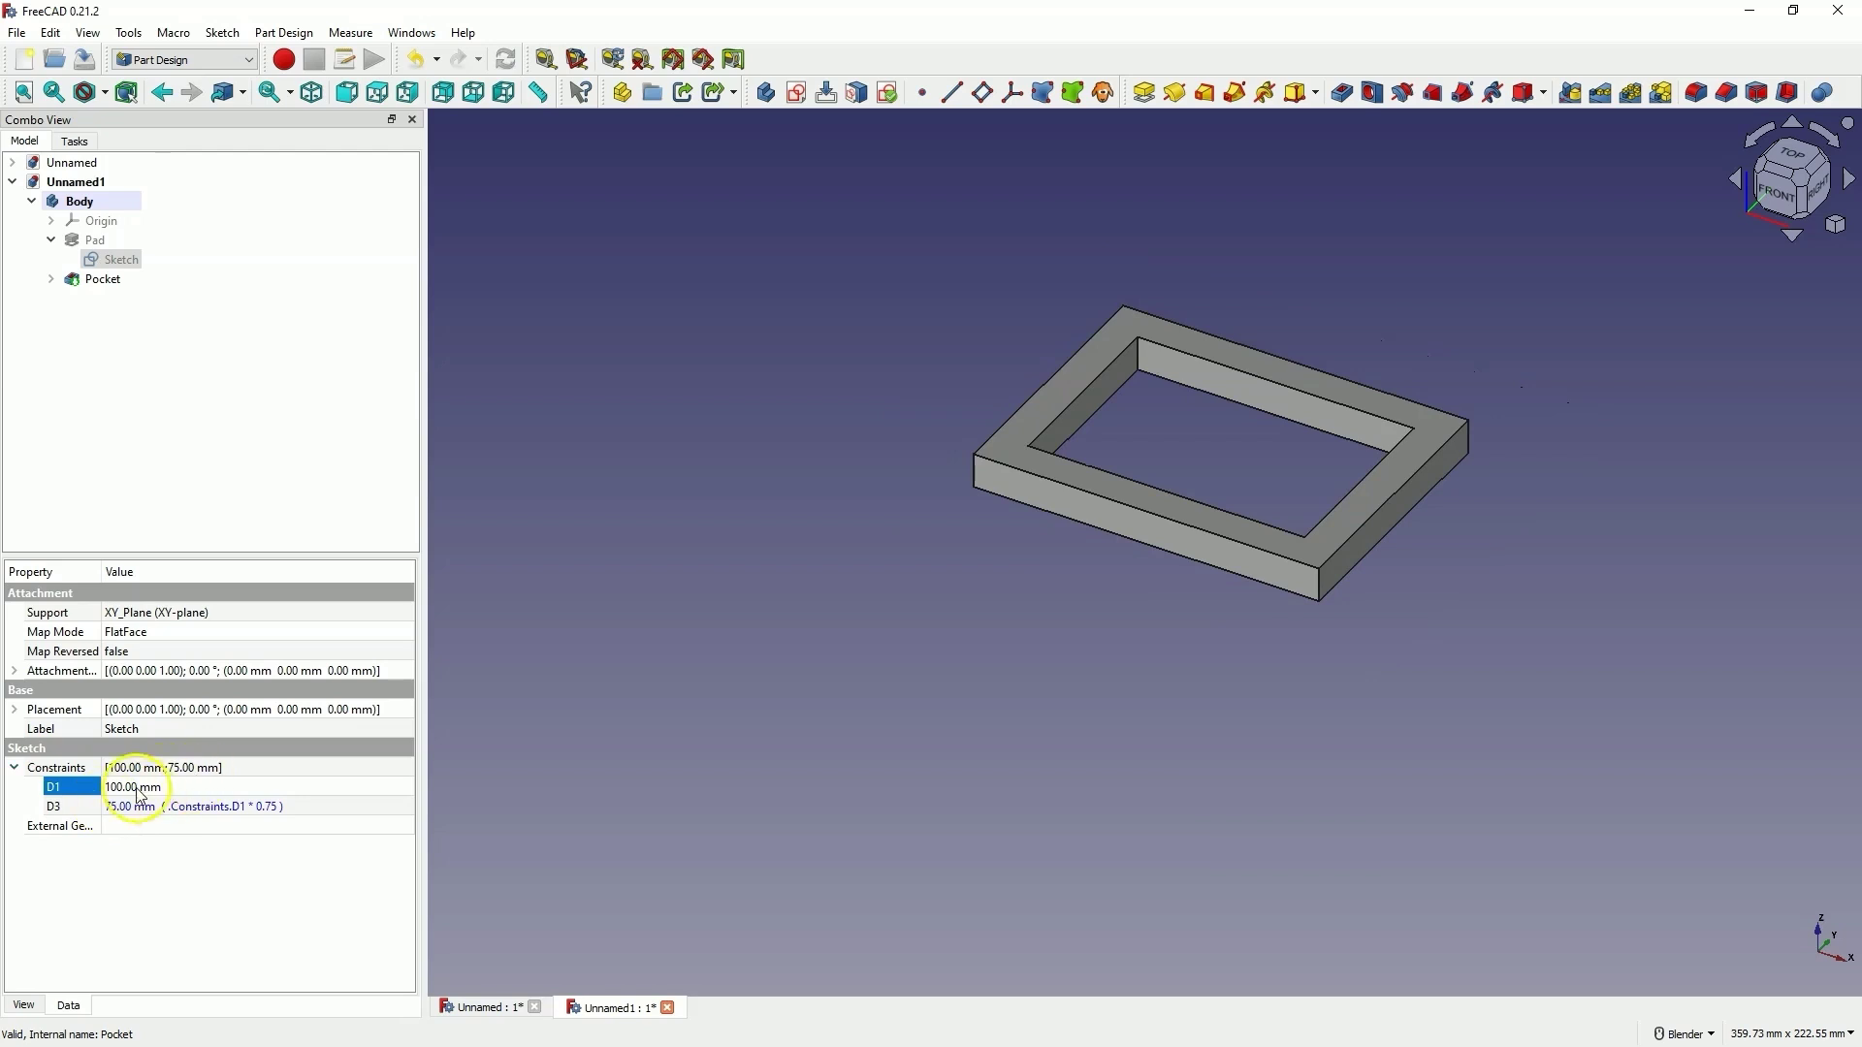
Resize the frame by setting the base sketch's D1 constraint to 200 mm and after that to 250 mm.
{"action": "left_click", "coordinate": [121, 787]}
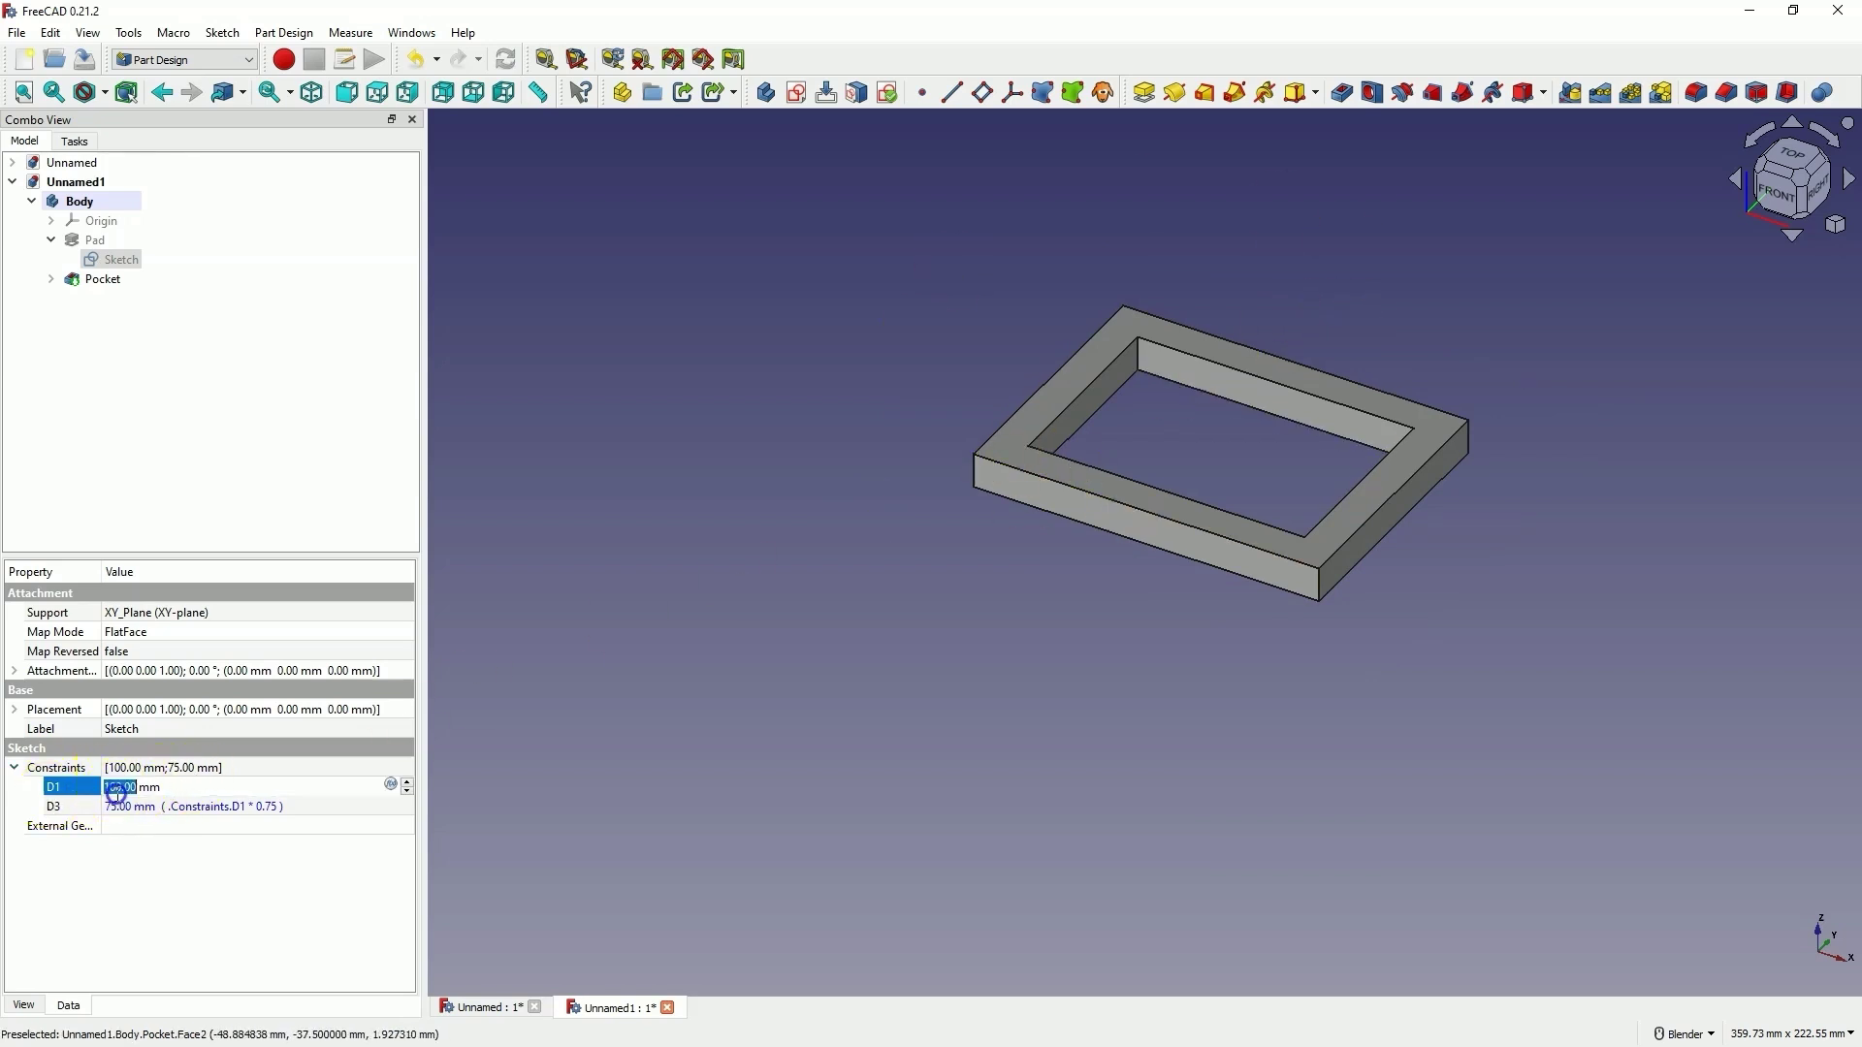
{"action": "type", "text": "200"}
{"action": "key", "text": "Return"}
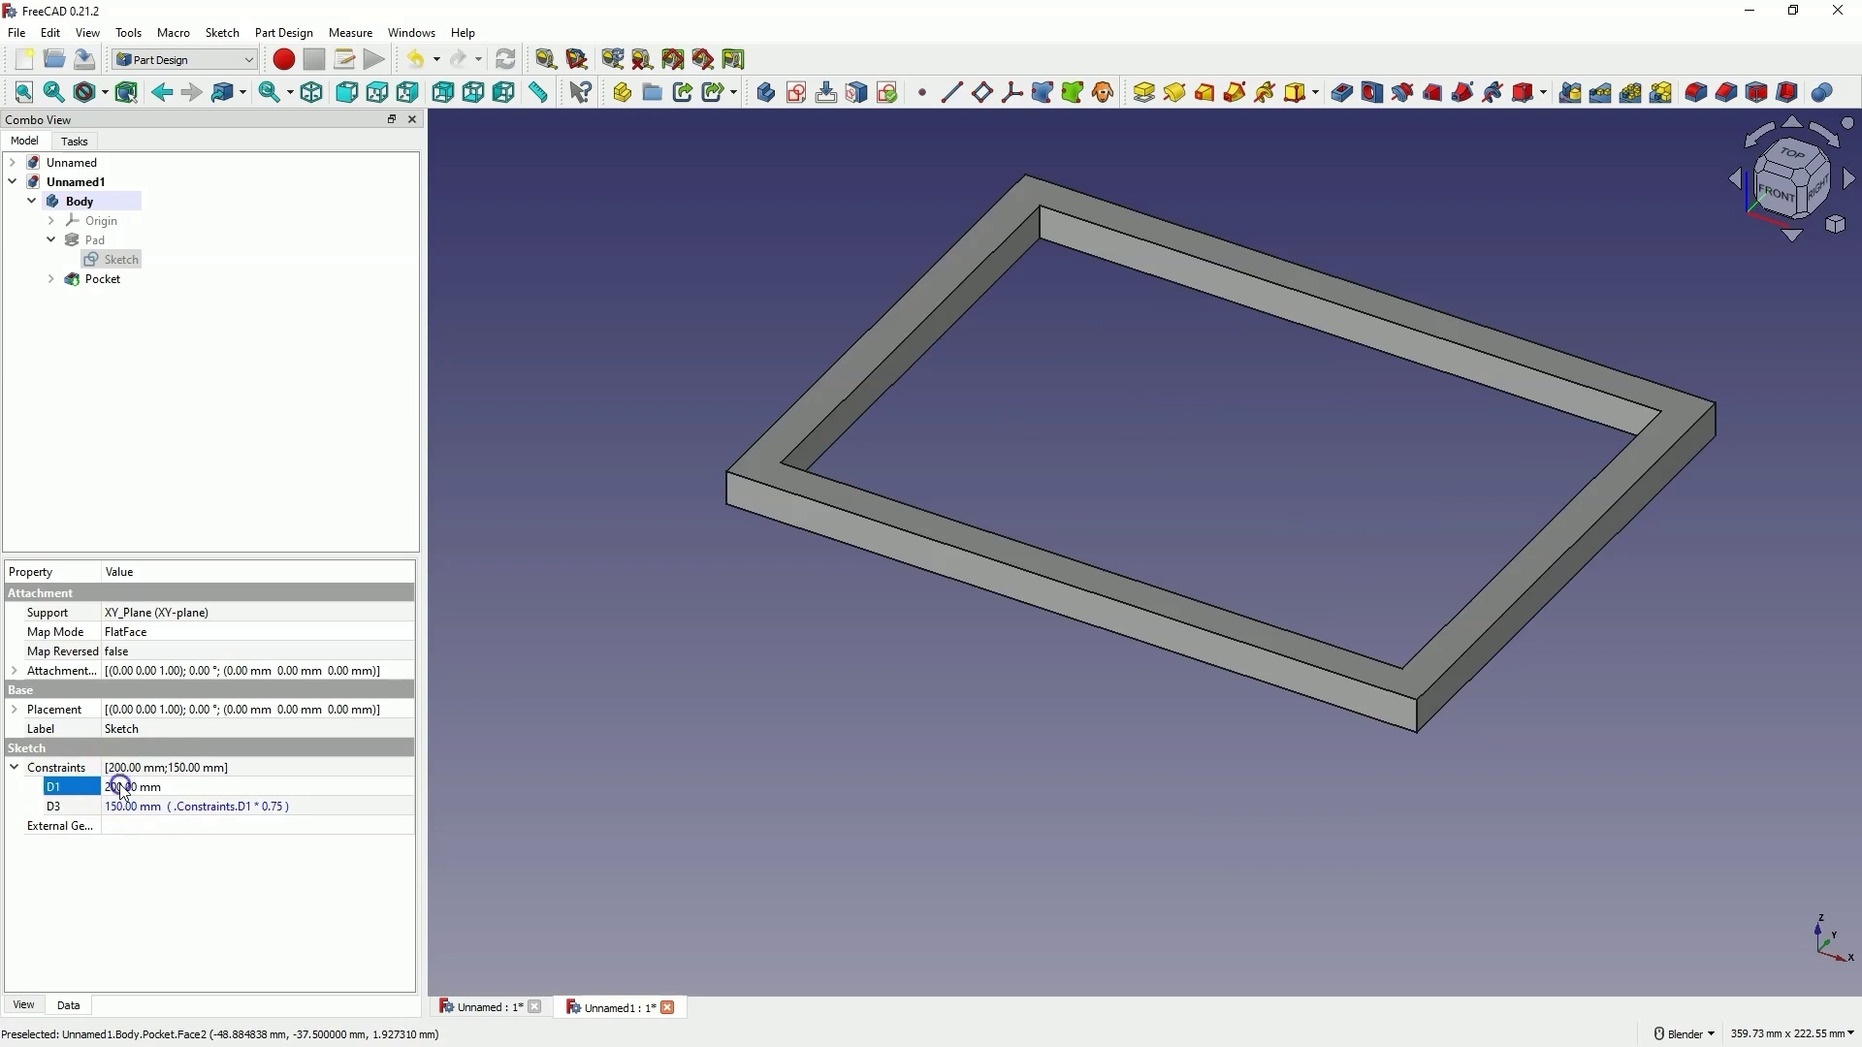
{"action": "left_click", "coordinate": [121, 787]}
{"action": "type", "text": "250"}
{"action": "key", "text": "Return"}
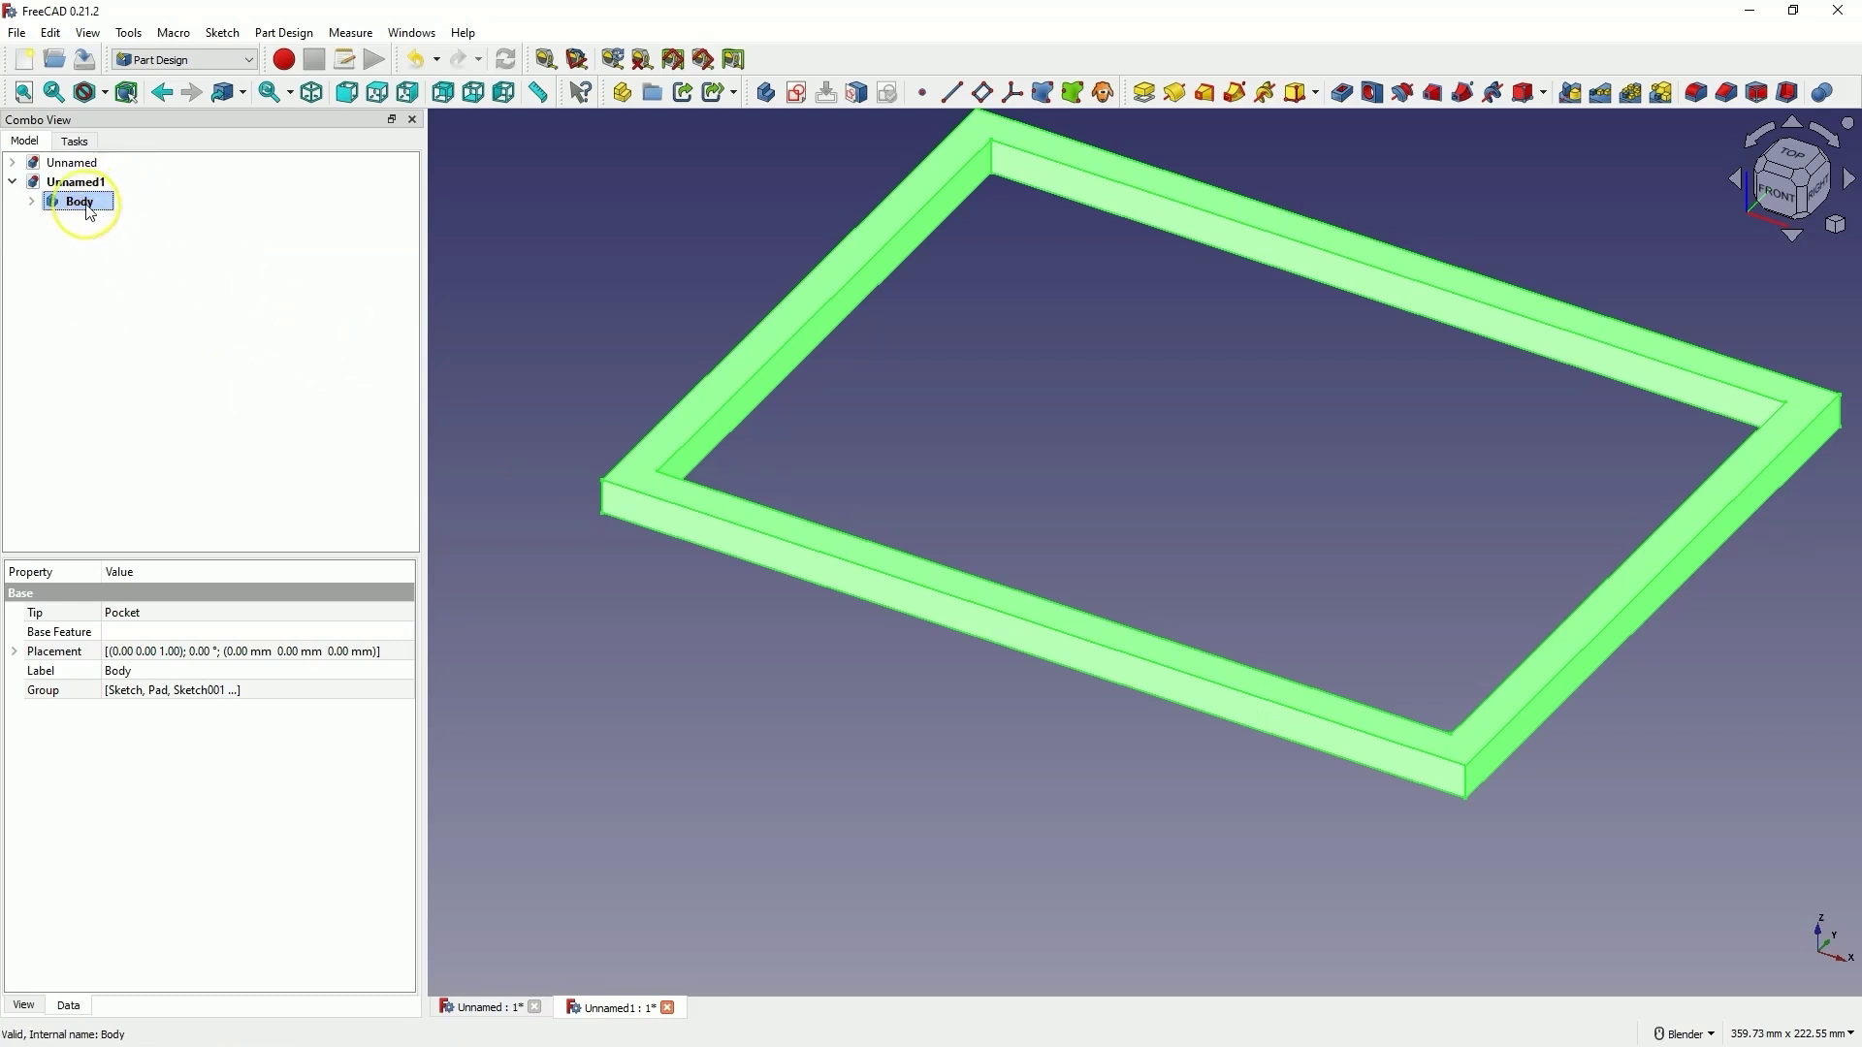
Duplicate the Body with all its dependencies within the same document and hide the original Body.
{"action": "key", "text": "ctrl+e"}
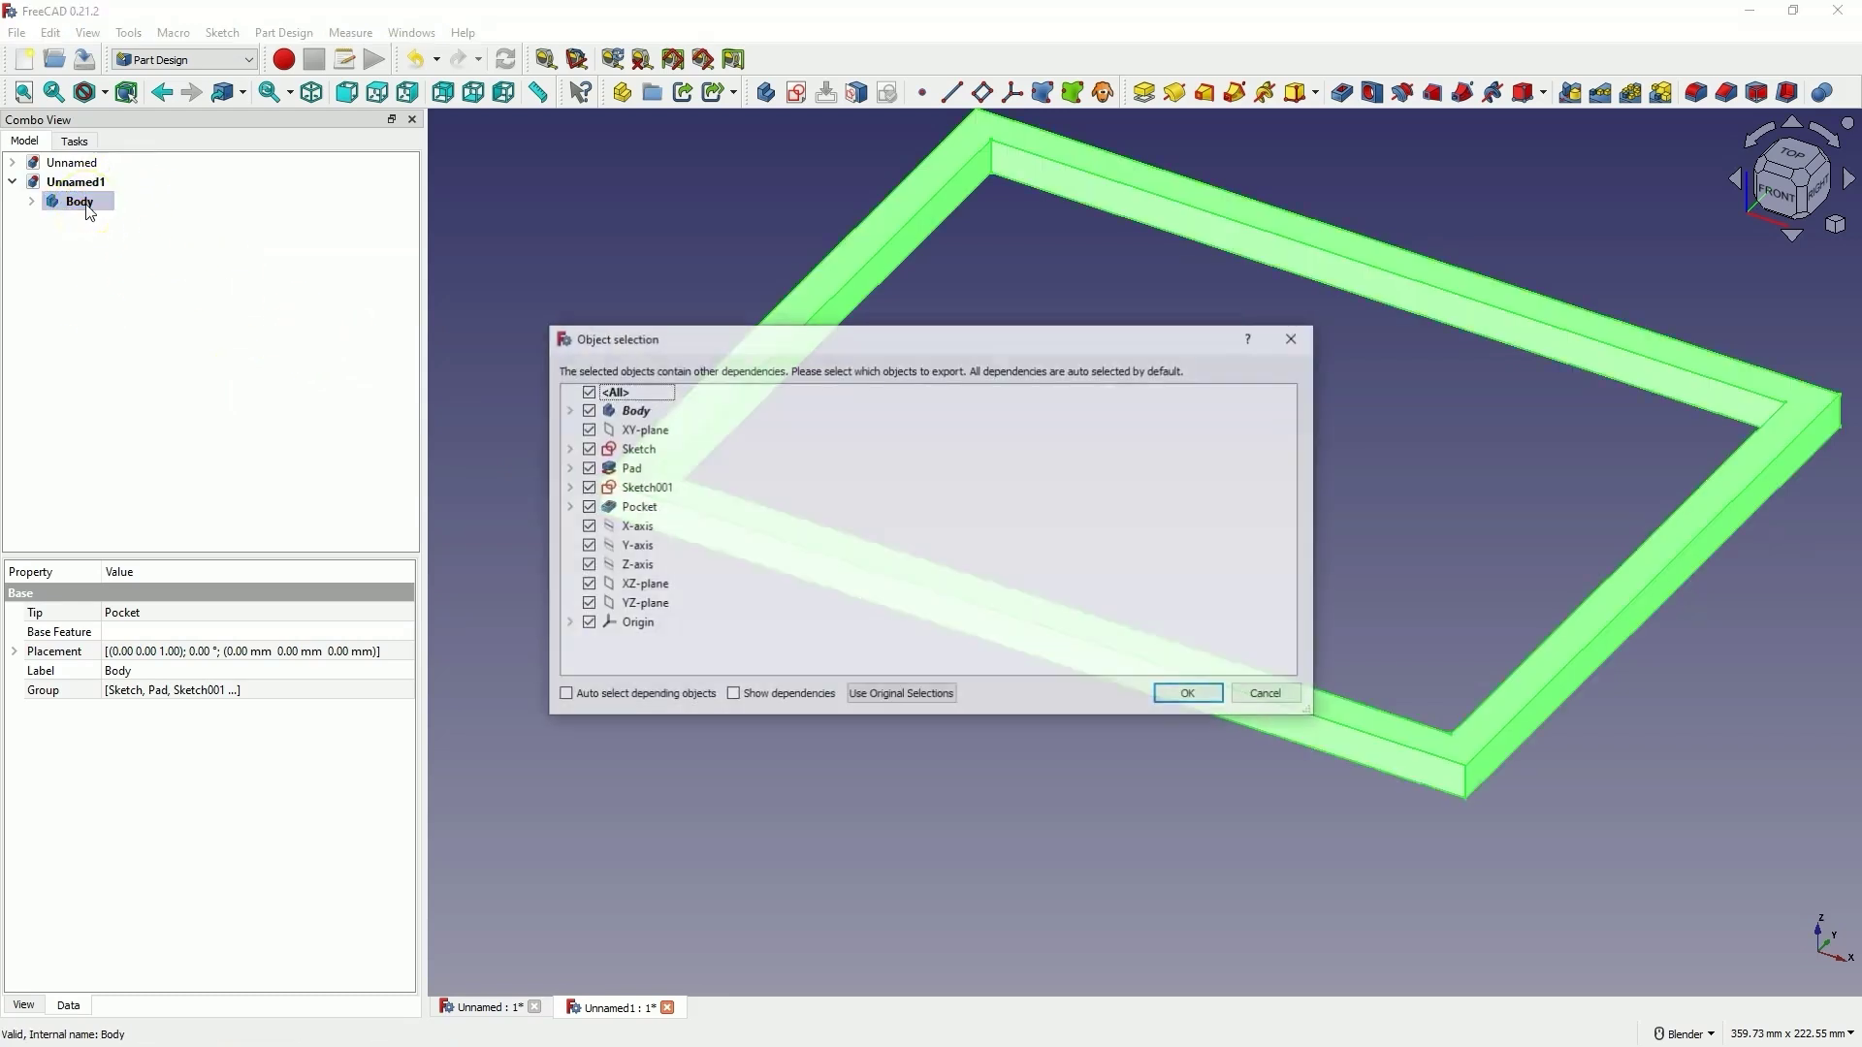
{"action": "left_click", "coordinate": [1191, 695]}
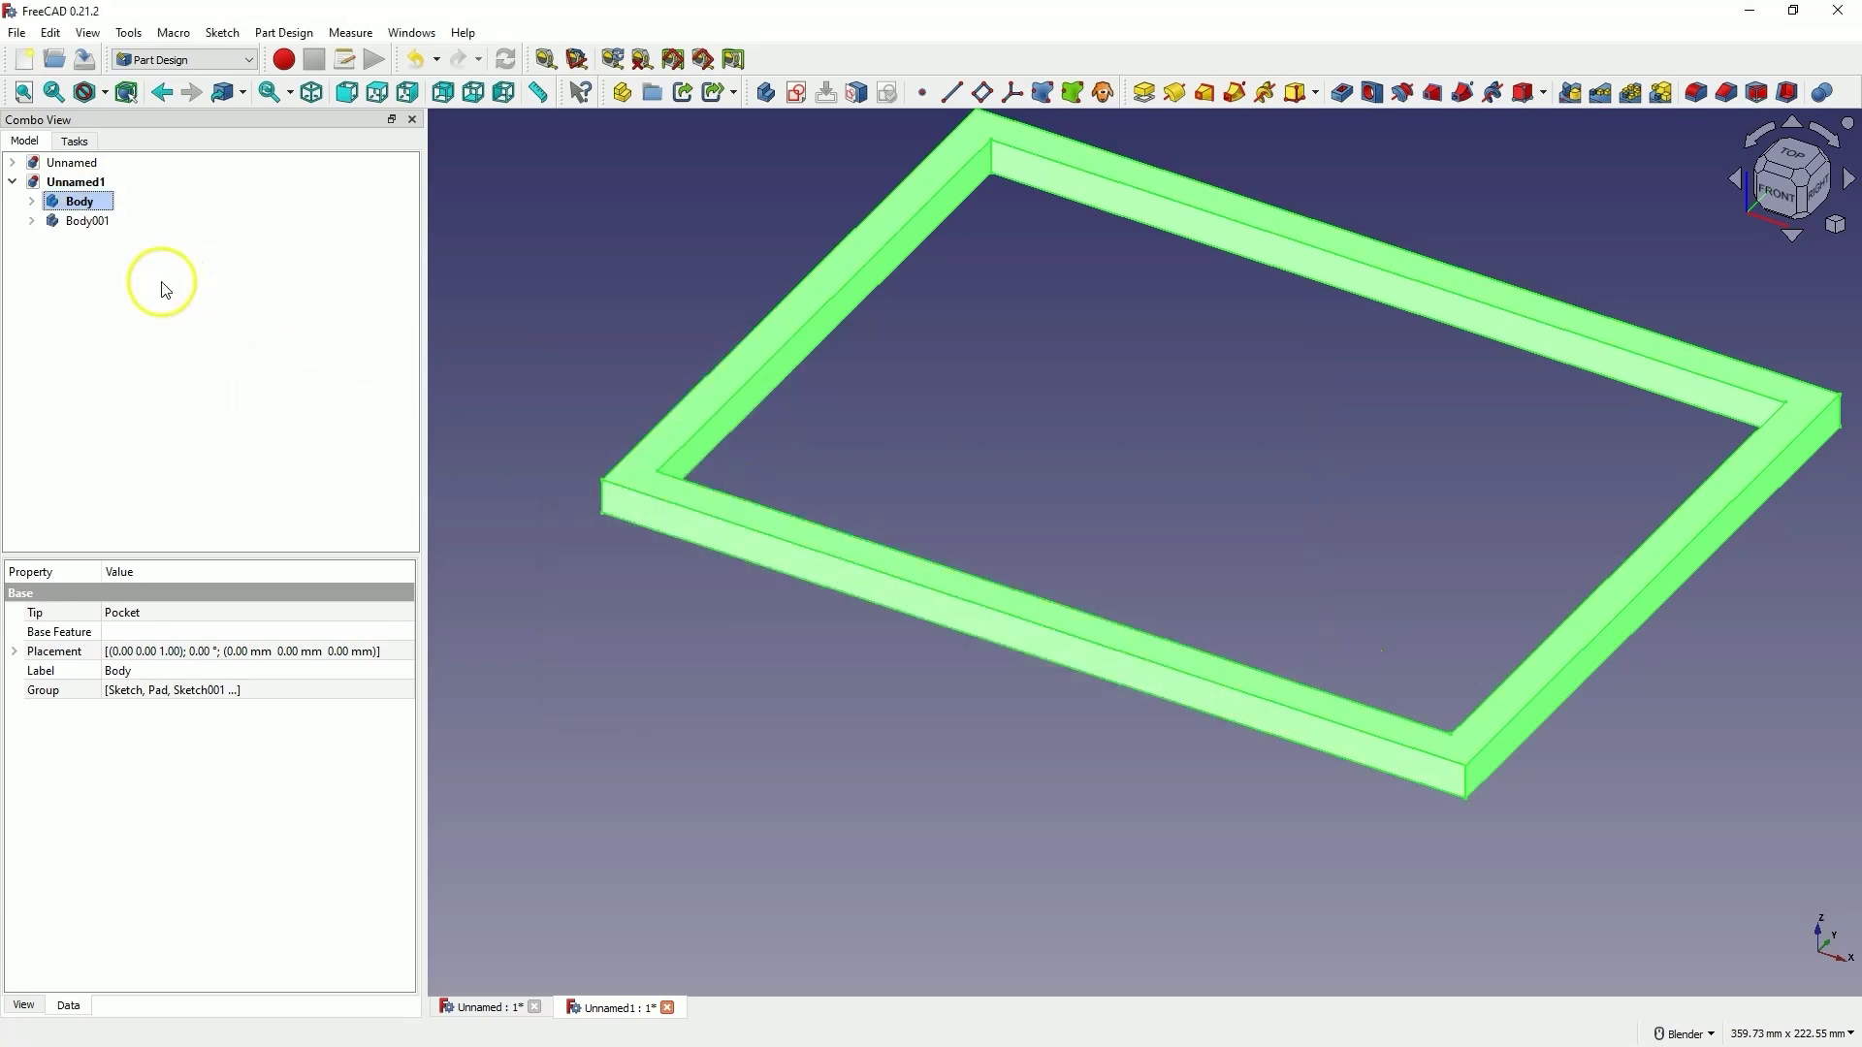
{"action": "left_click", "coordinate": [92, 220]}
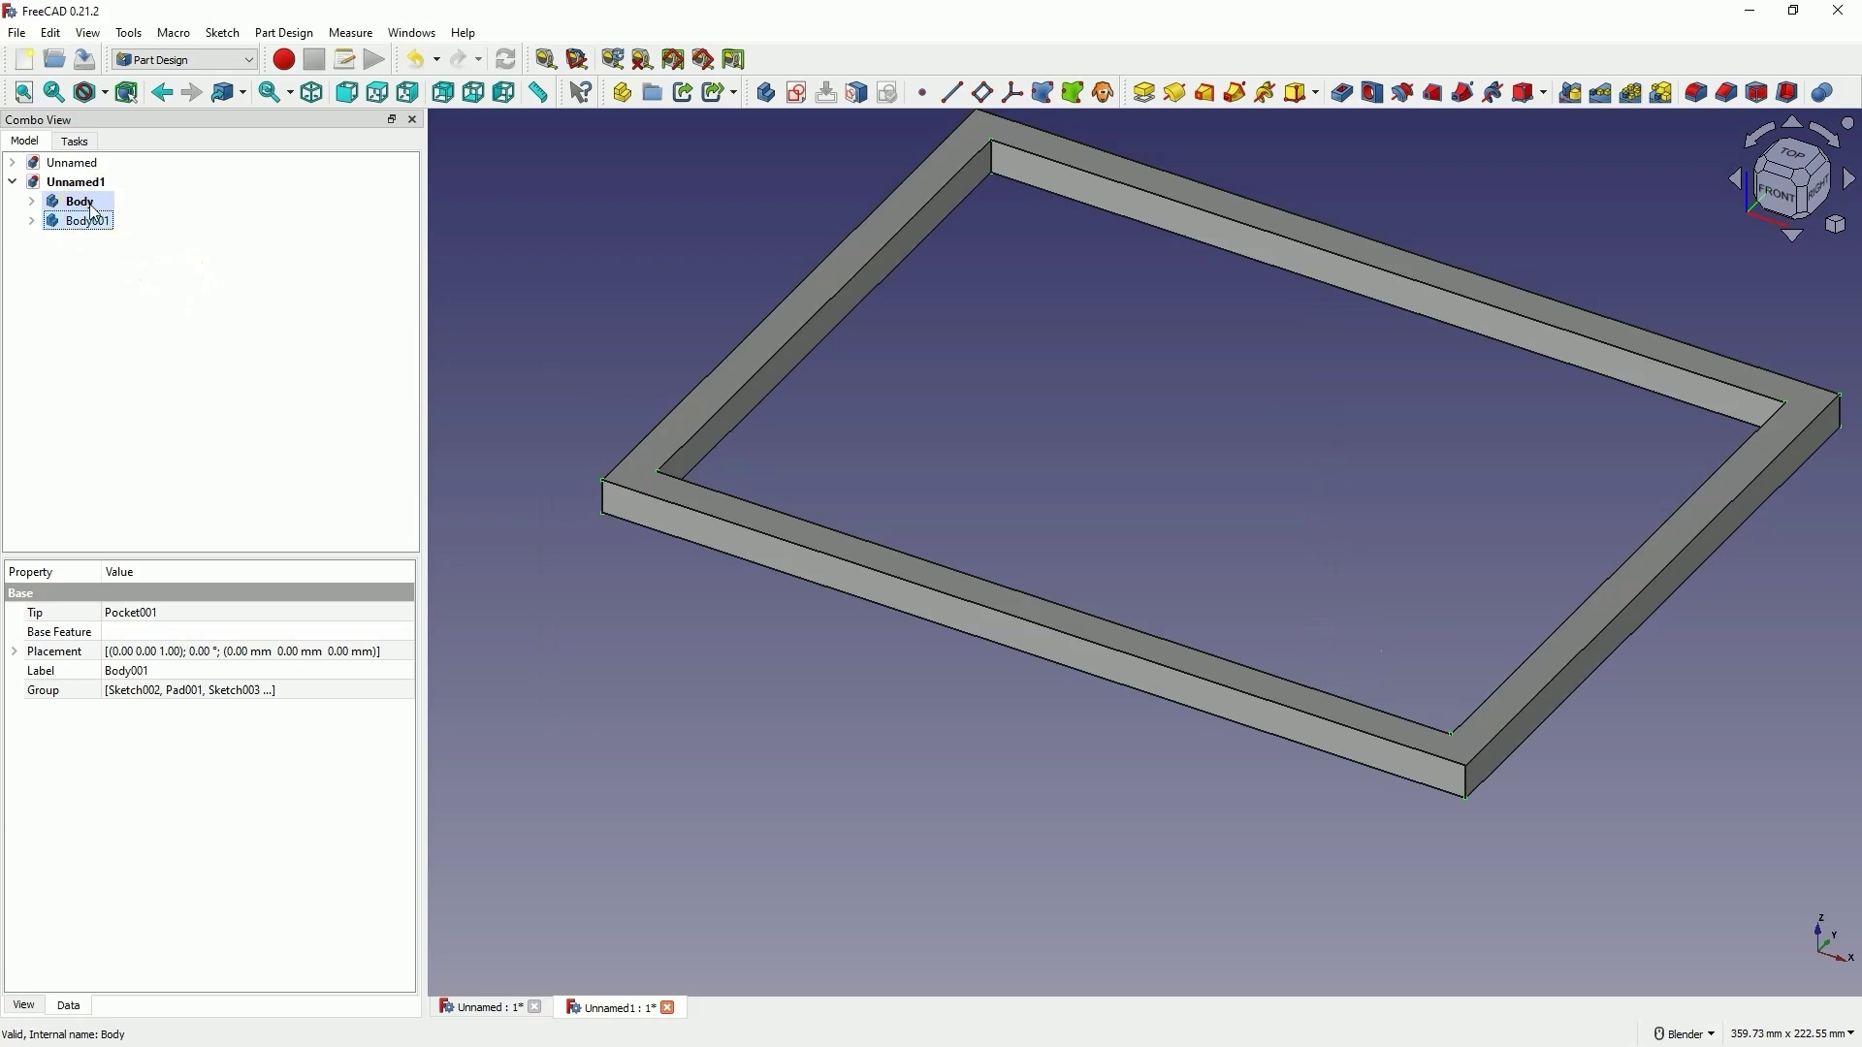
{"action": "left_click", "coordinate": [83, 205]}
{"action": "key", "text": "space"}
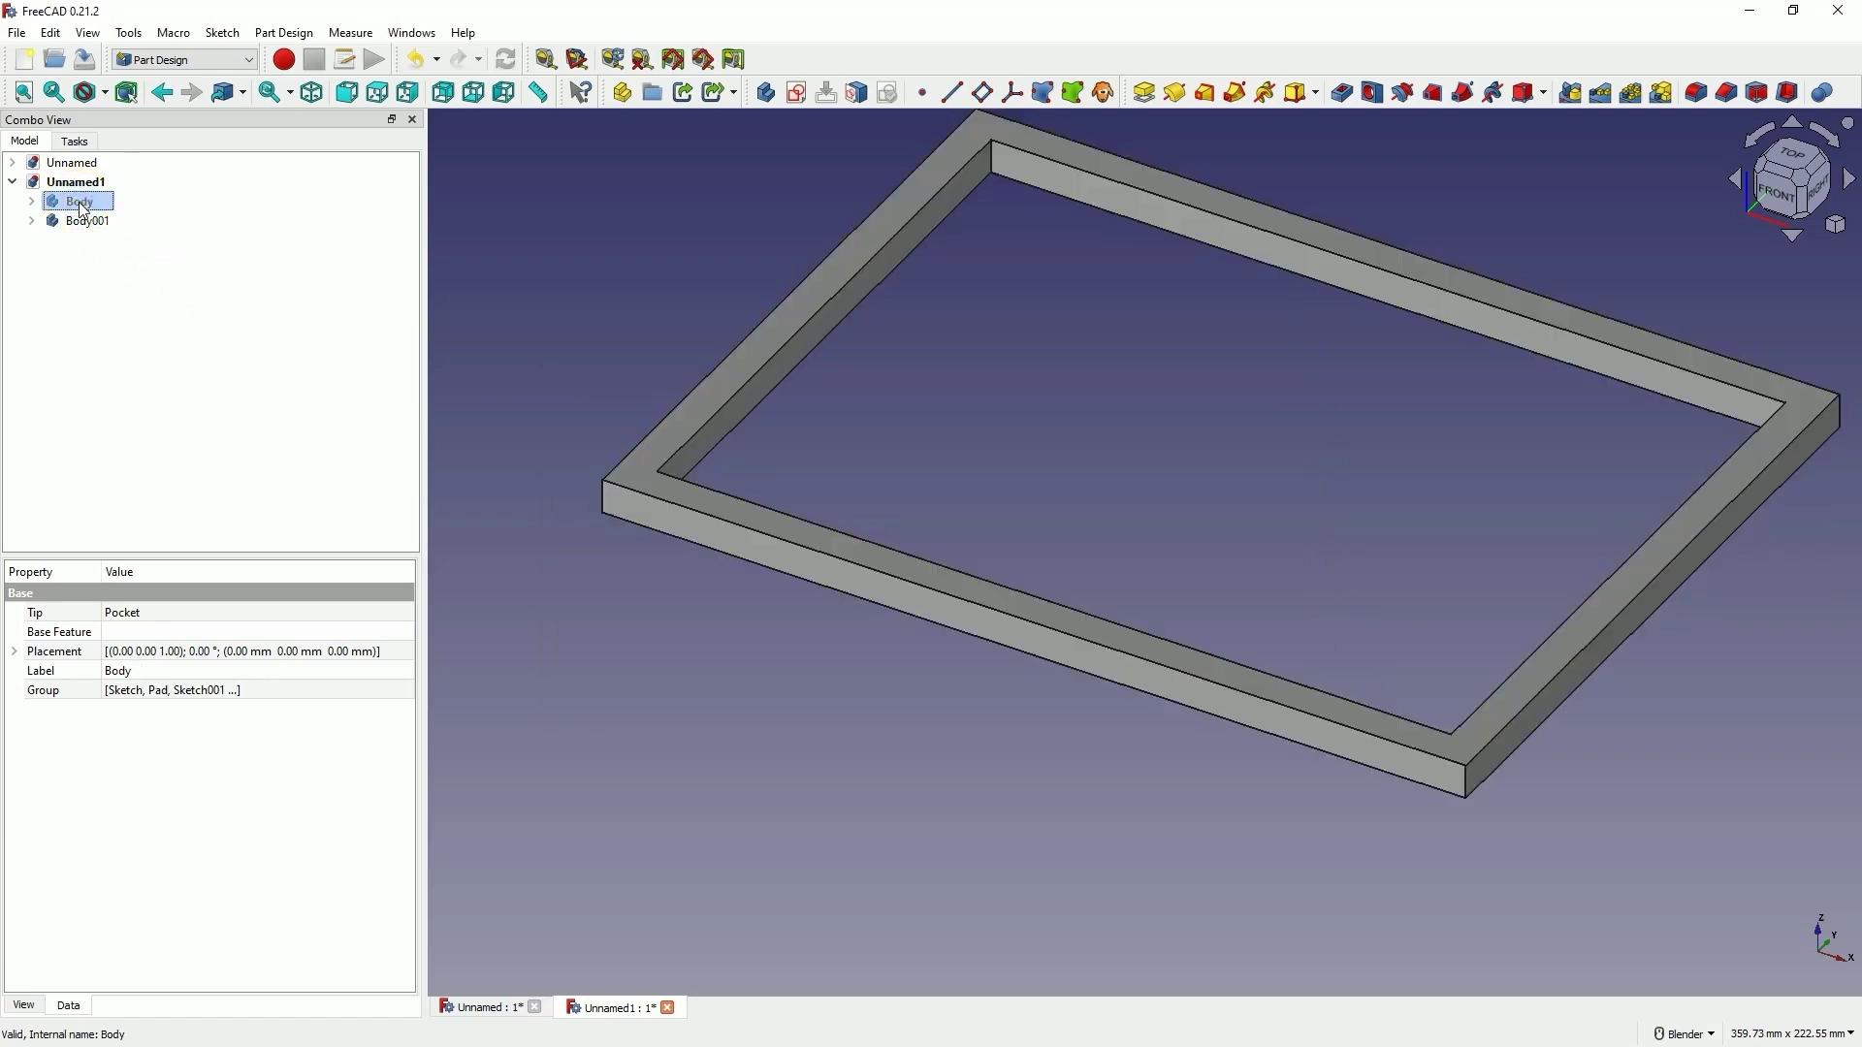
Activate the copied body and set the D1 constraint of its Pad's base sketch to 100 mm.
{"action": "left_click", "coordinate": [97, 220]}
{"action": "double_click", "coordinate": [89, 217]}
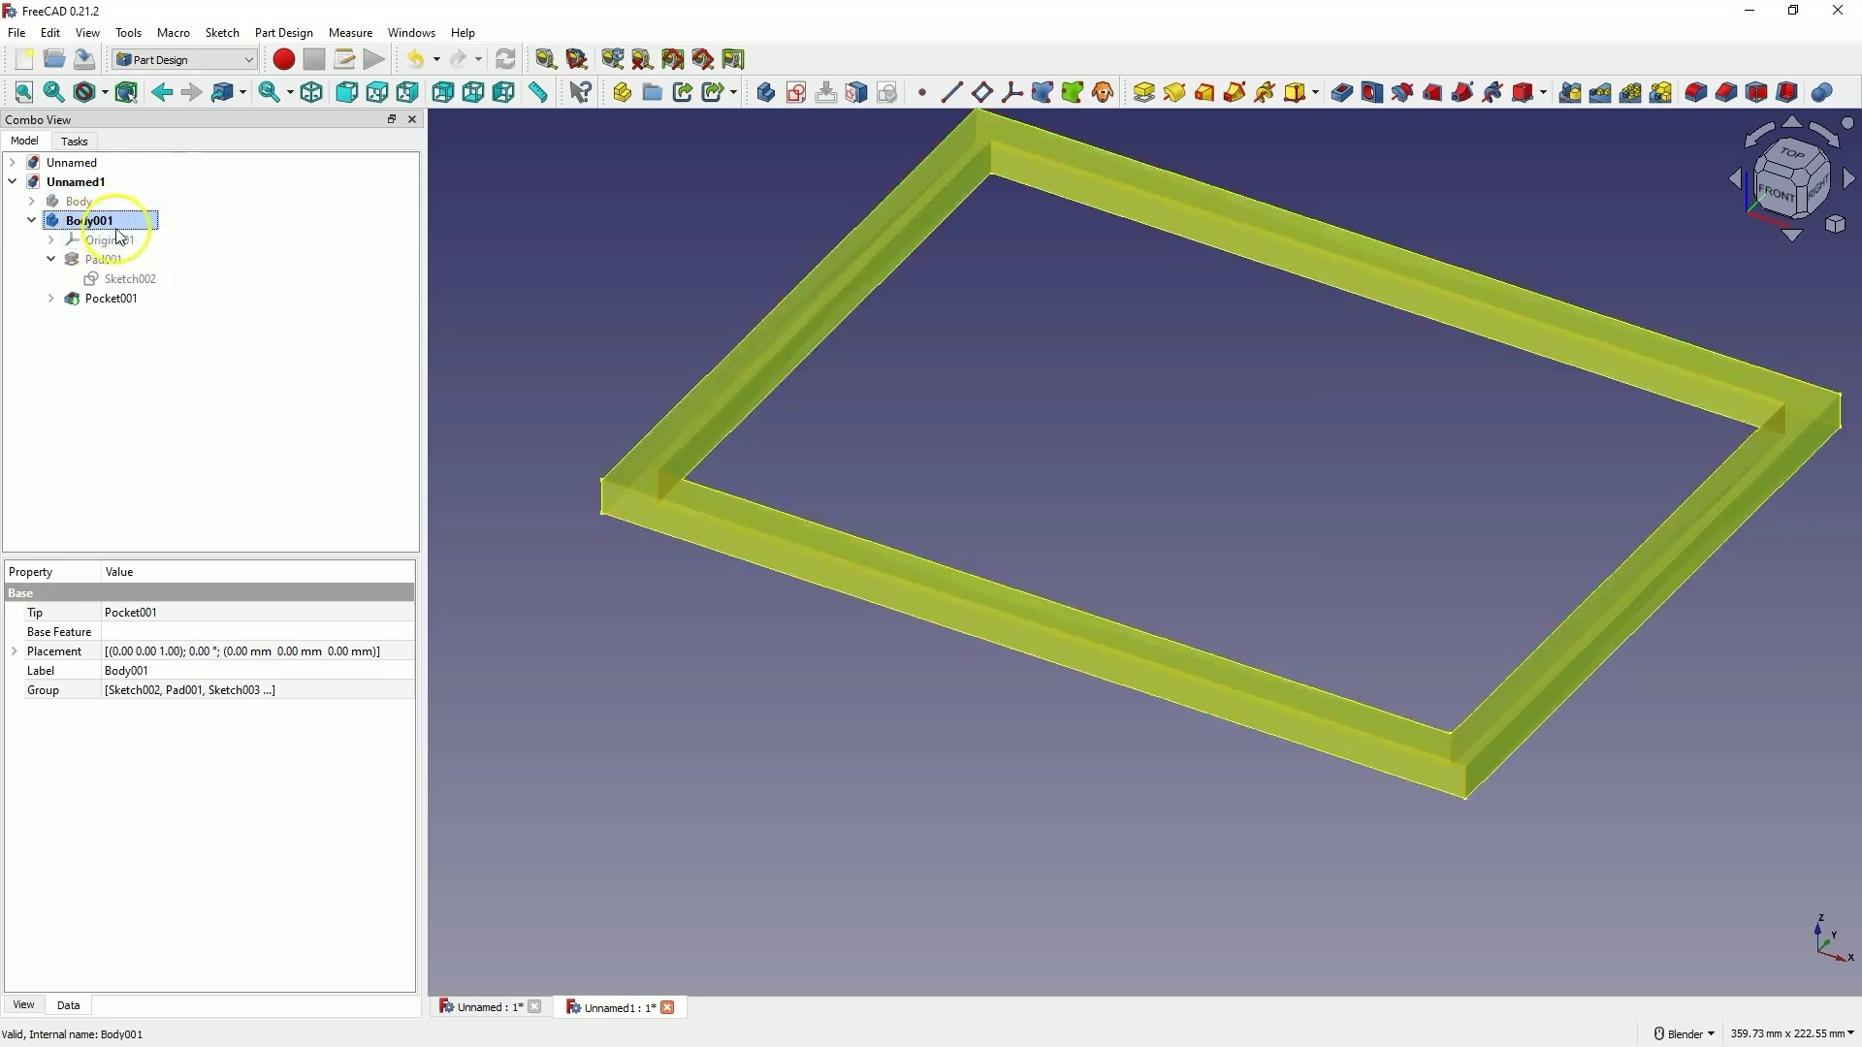
{"action": "left_click", "coordinate": [119, 279]}
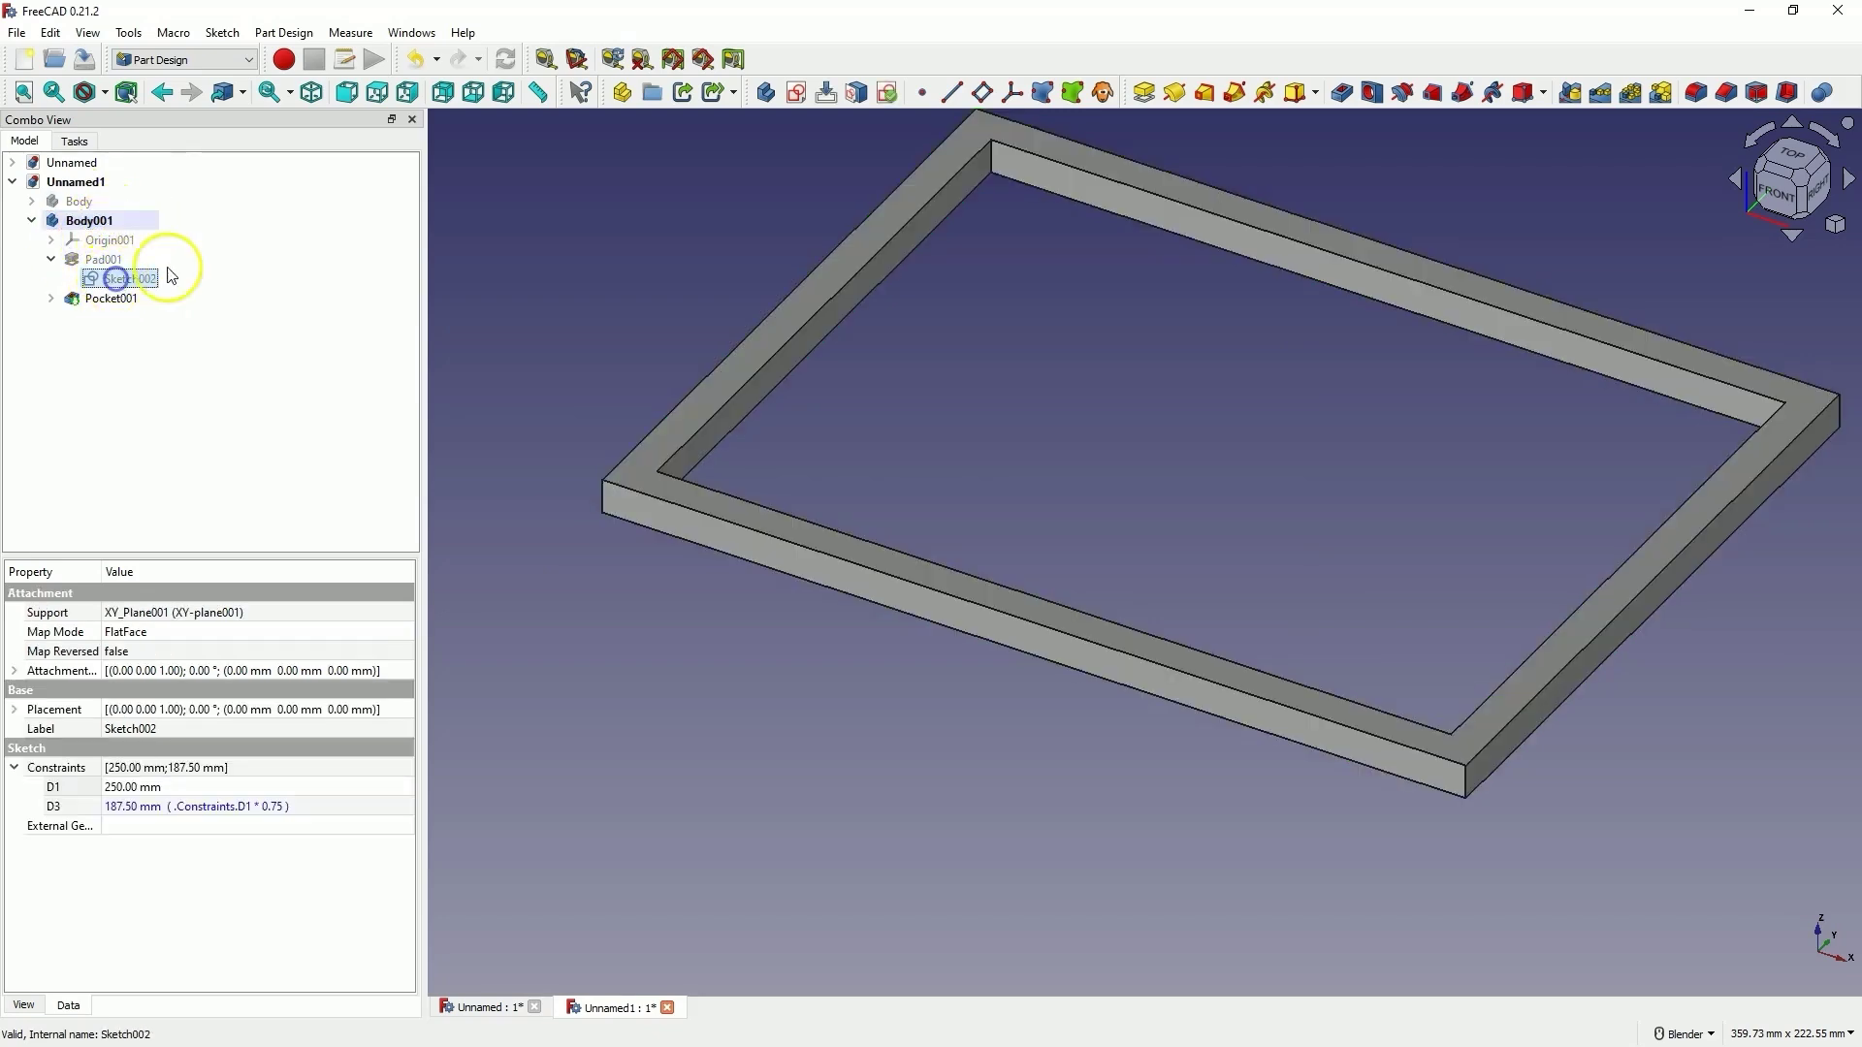
{"action": "left_click", "coordinate": [121, 788]}
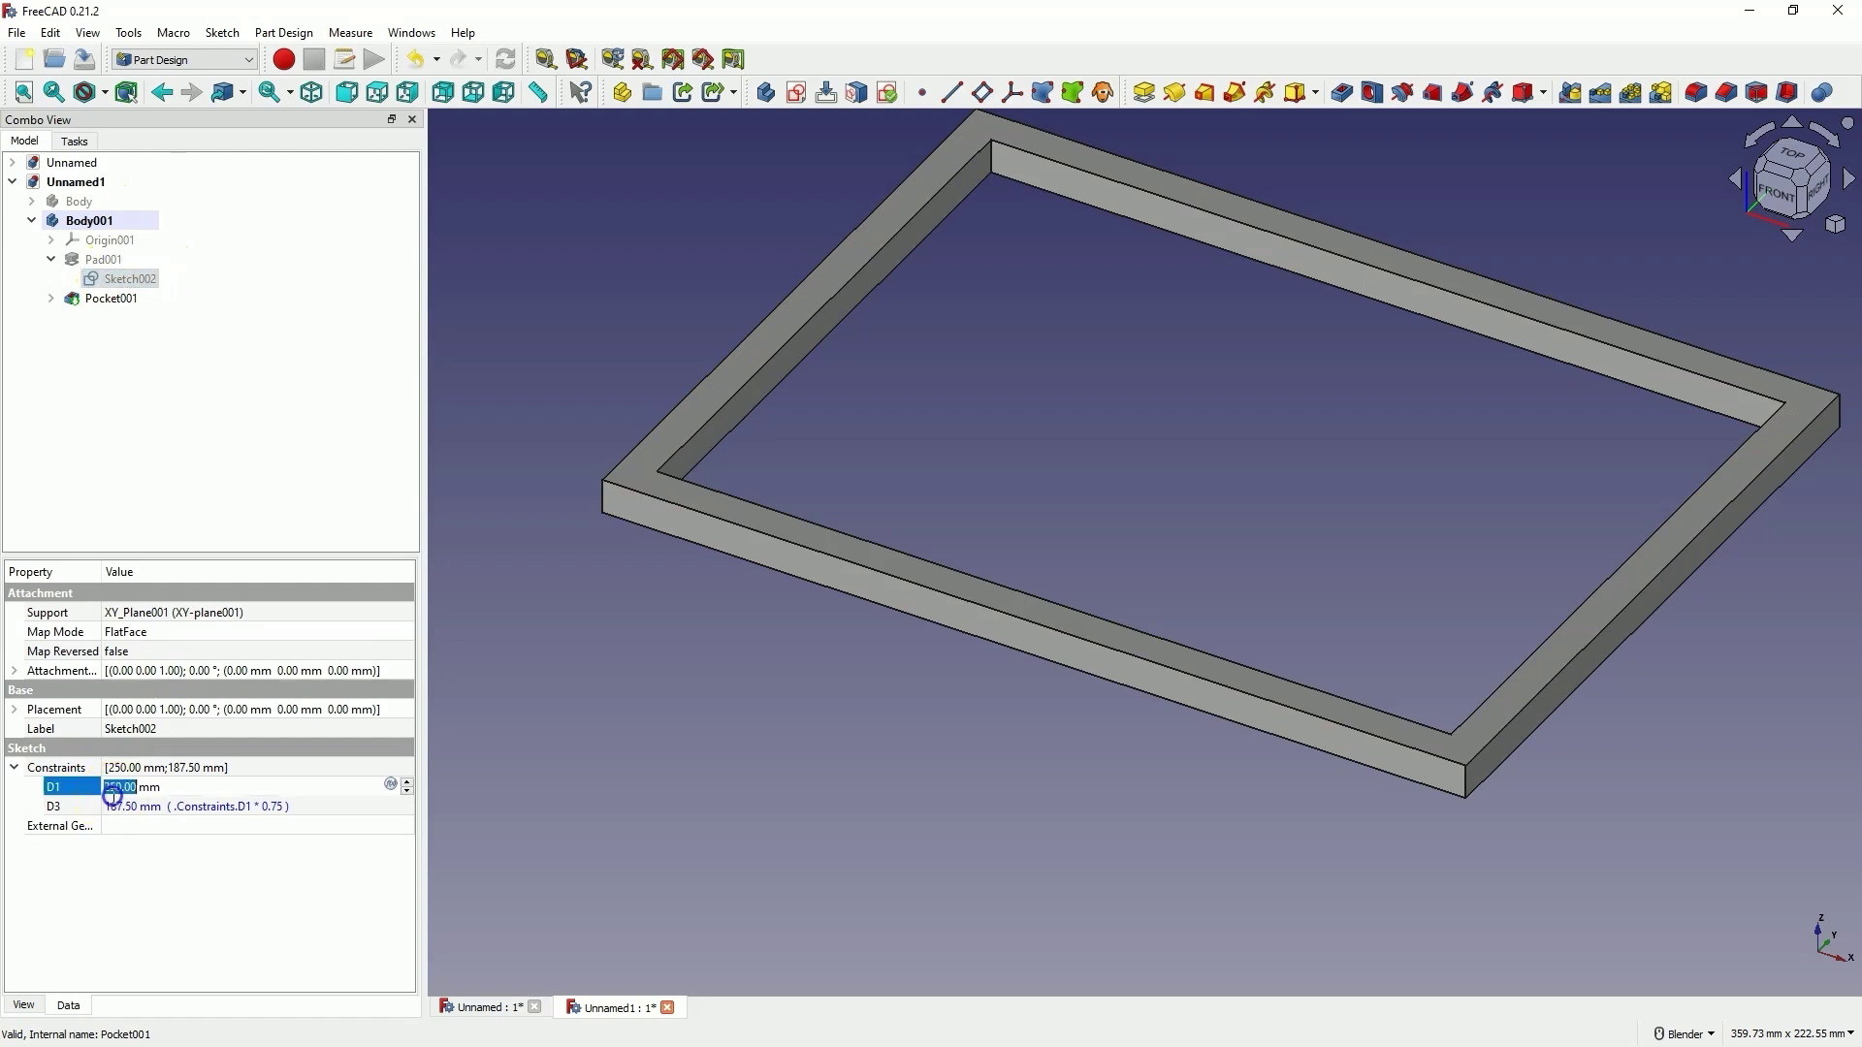
{"action": "type", "text": "100"}
{"action": "key", "text": "Return"}
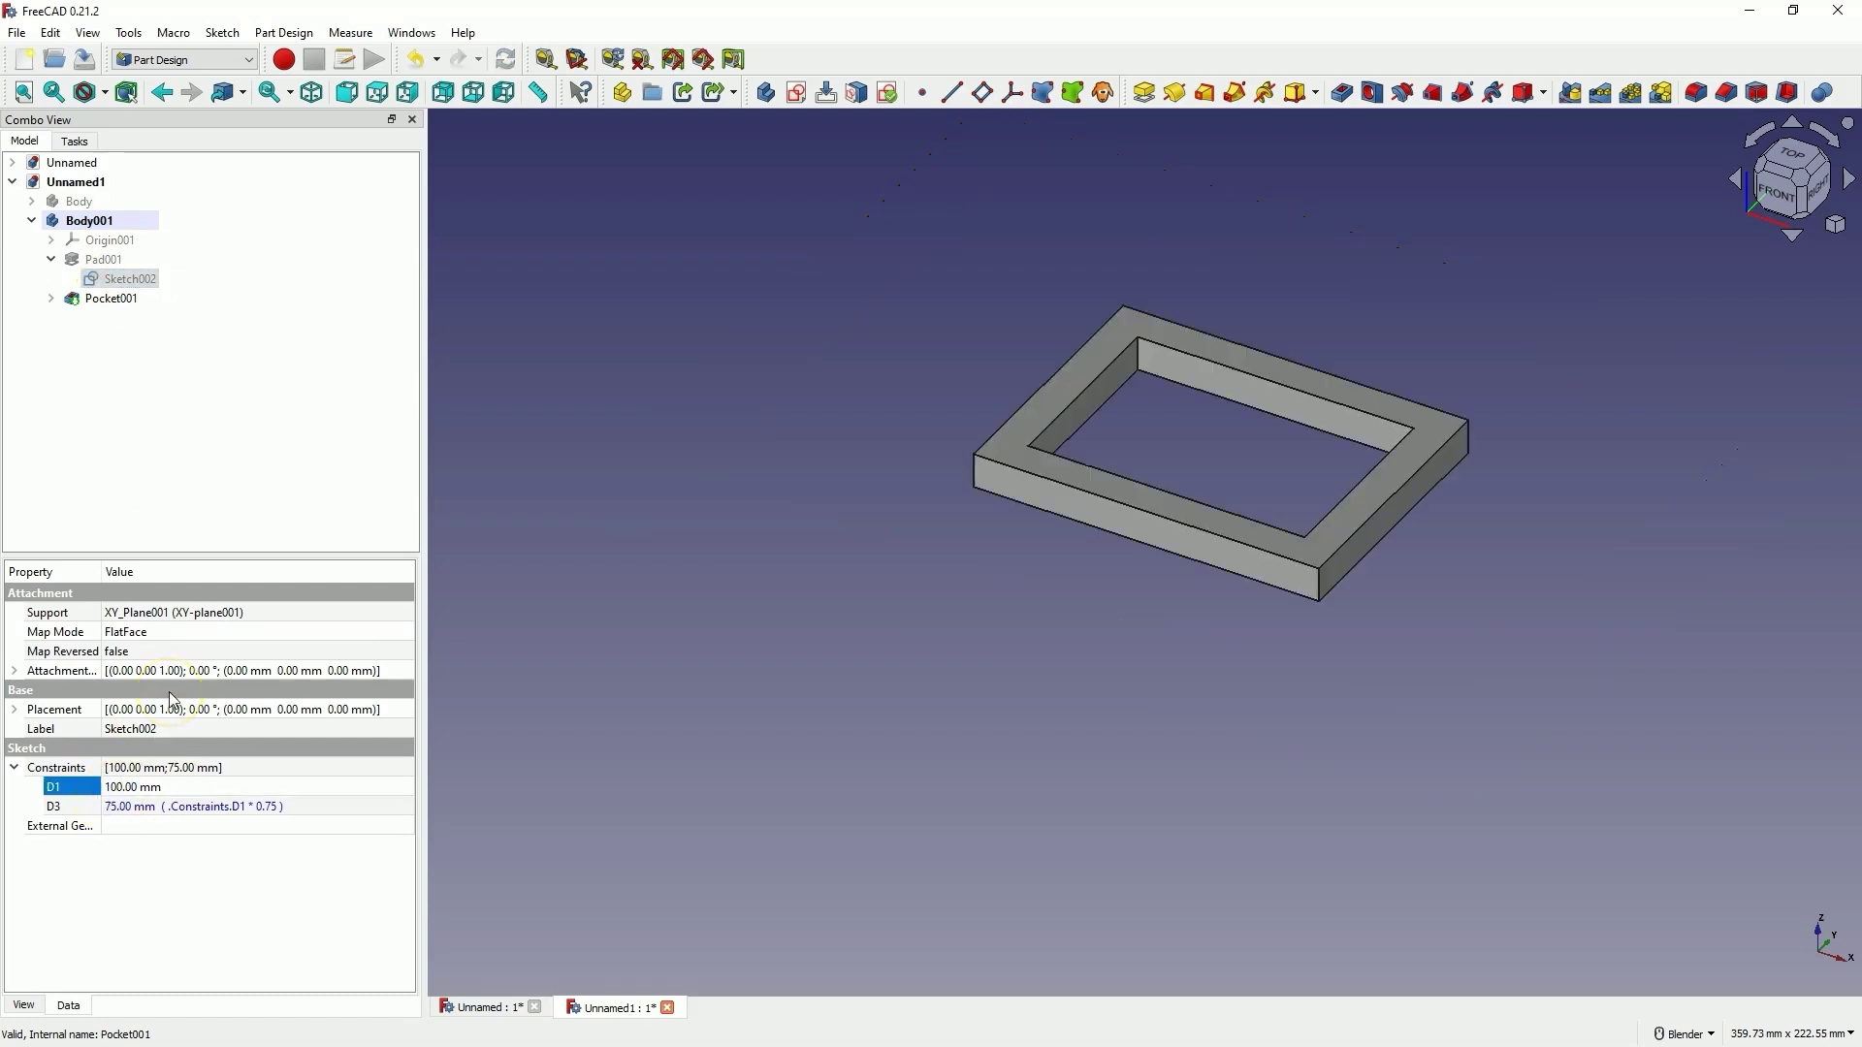
Show the original Body again and add a second copy of it to the same document.
{"action": "left_click", "coordinate": [78, 201]}
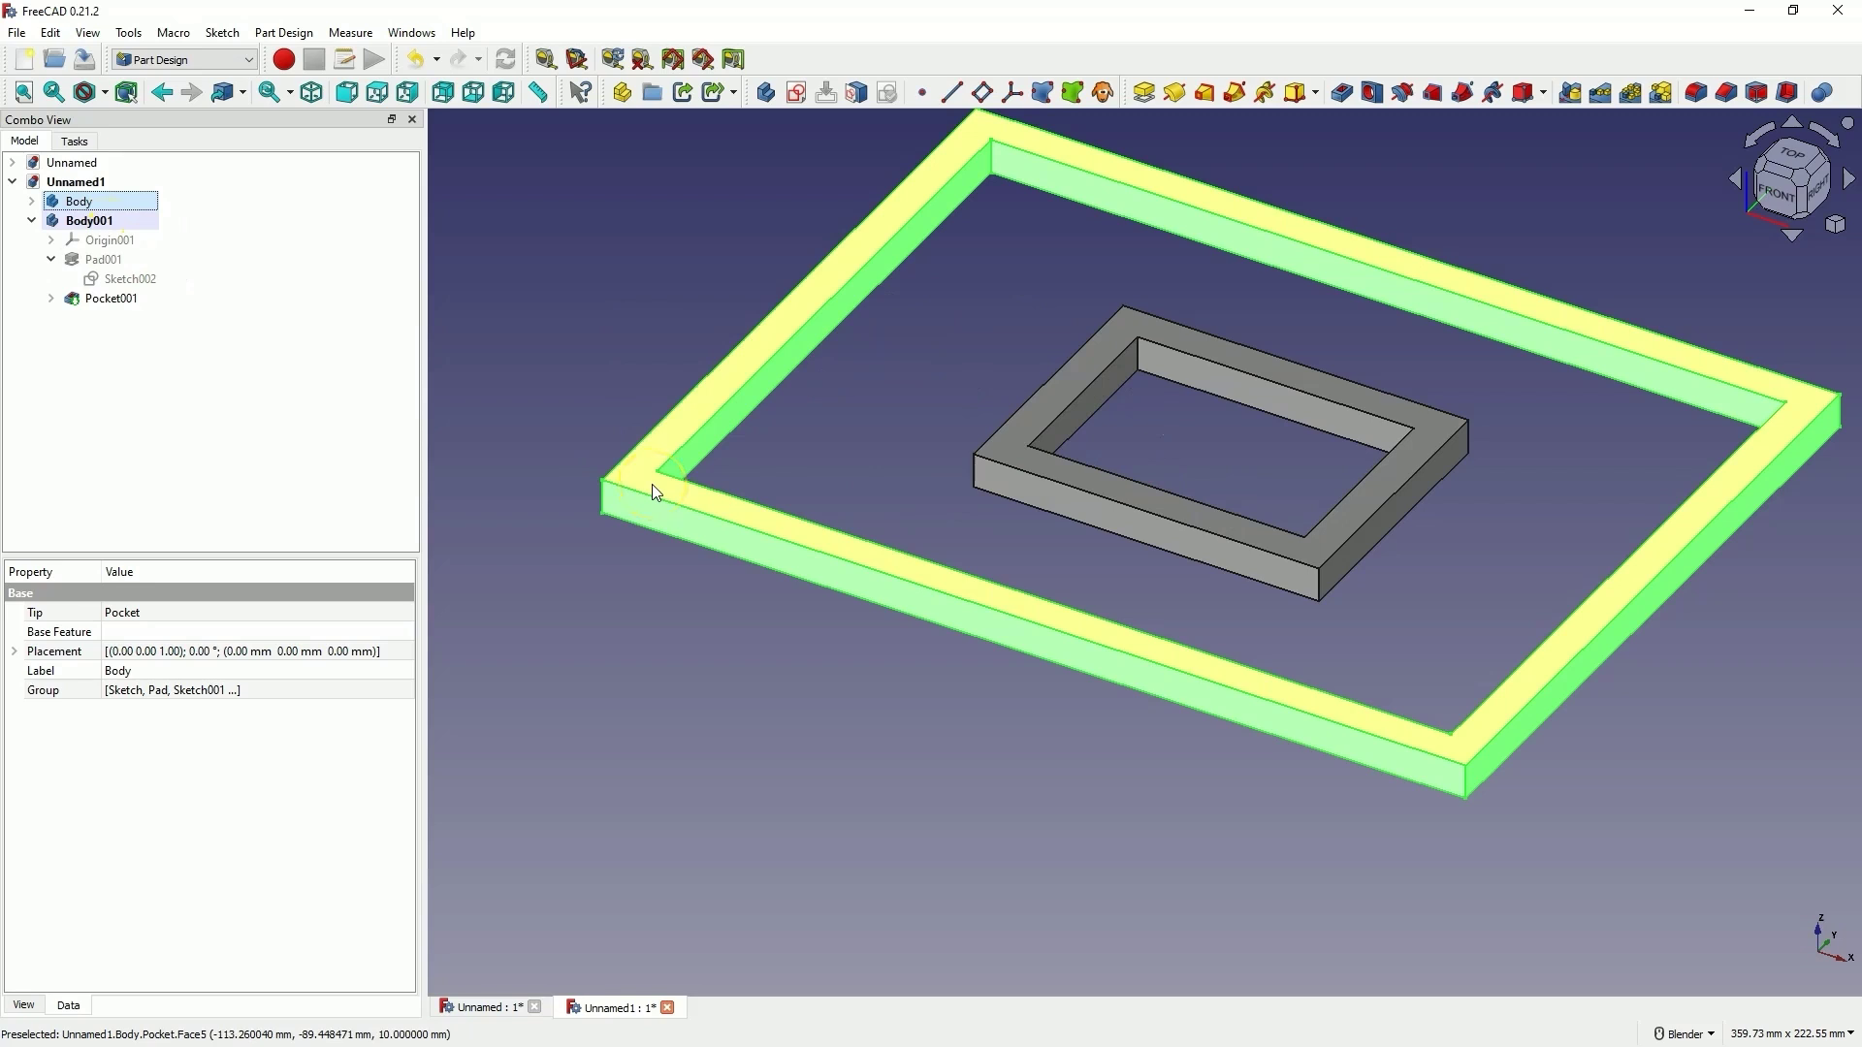
{"action": "left_click", "coordinate": [143, 367]}
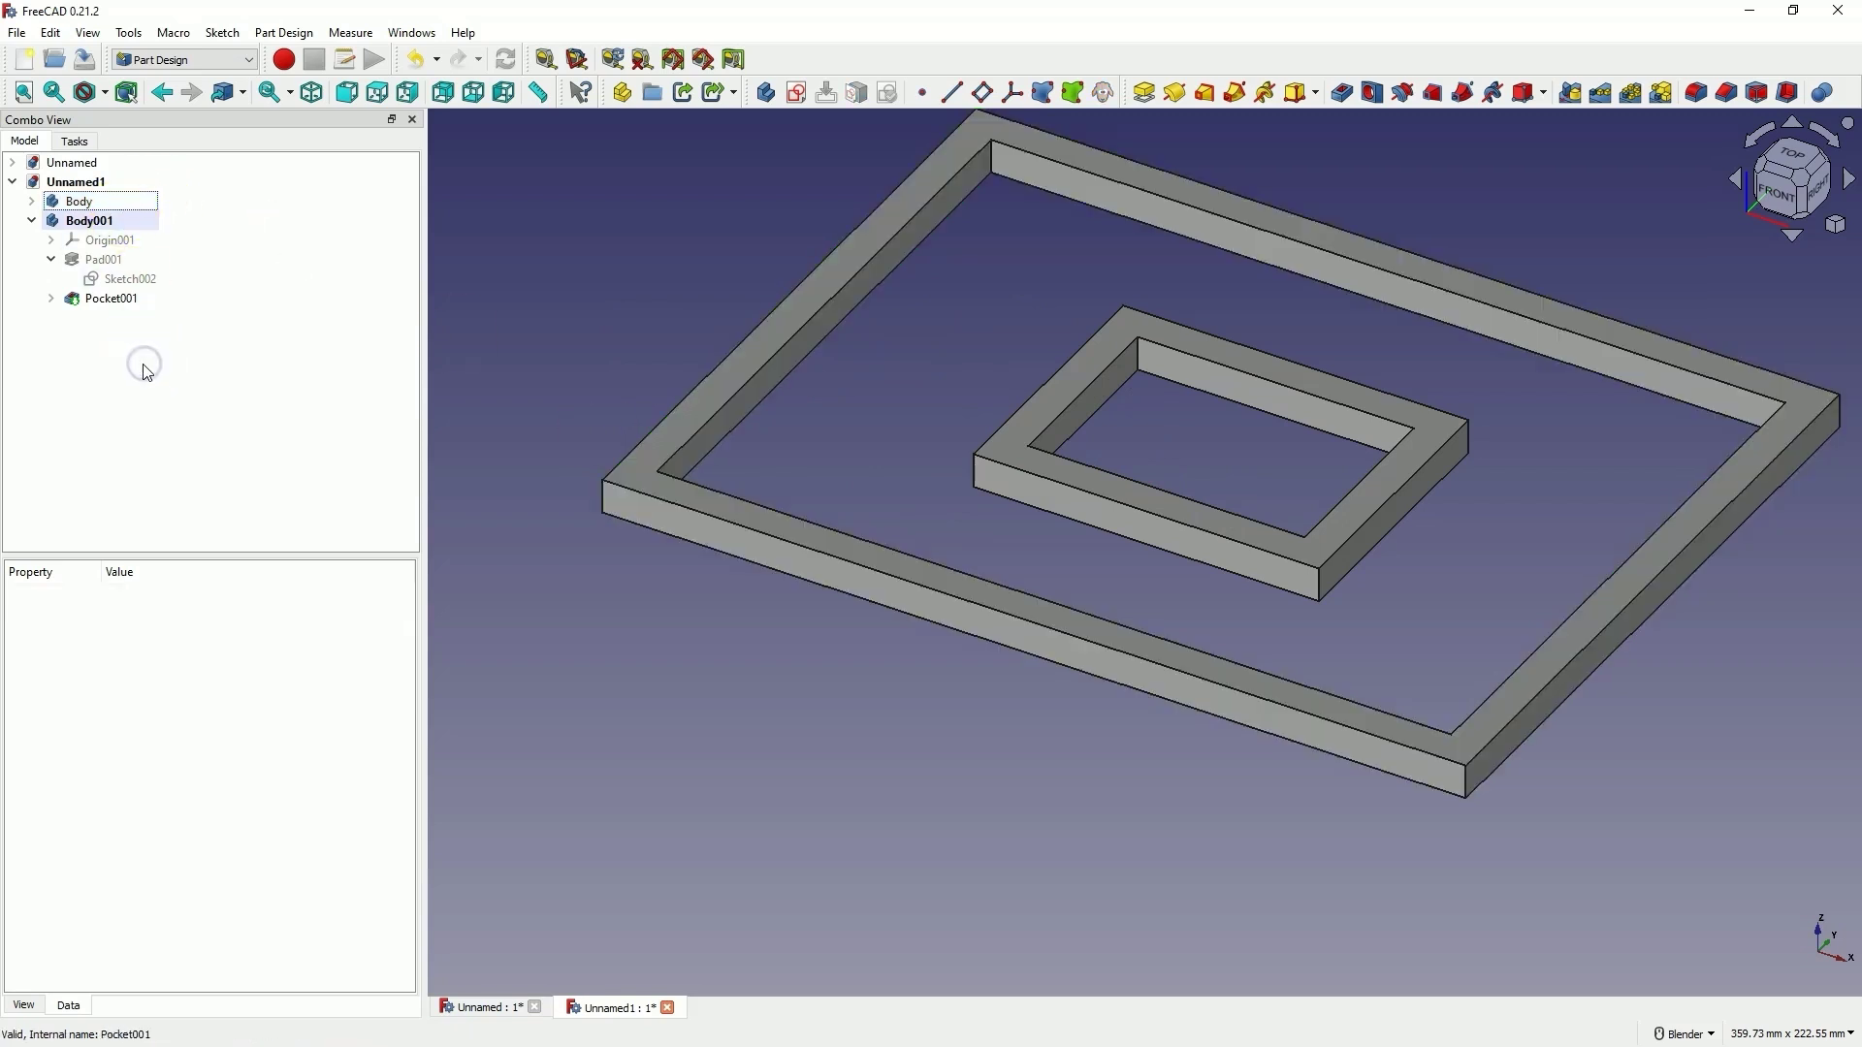
{"action": "left_click", "coordinate": [82, 319]}
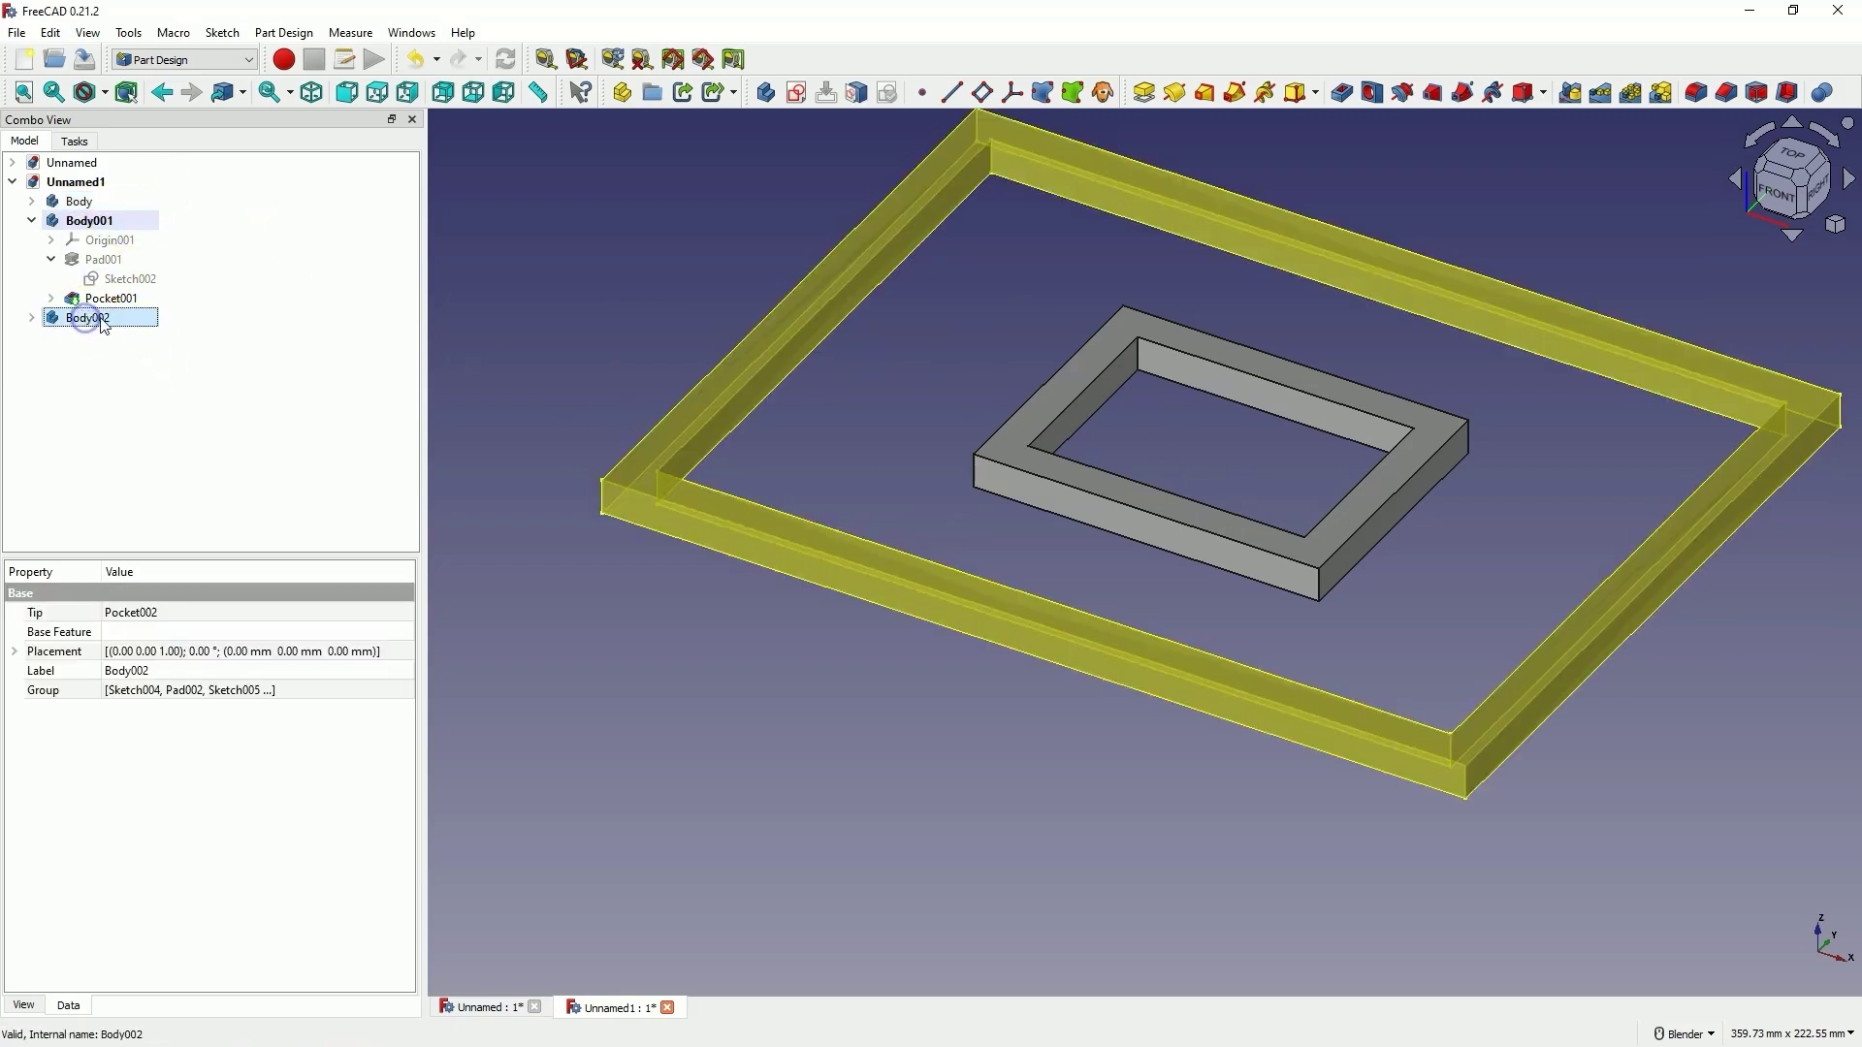
Activate the second copy and set its base sketch's D1 constraint to 120 mm and after that to 150 mm.
{"action": "double_click", "coordinate": [97, 319]}
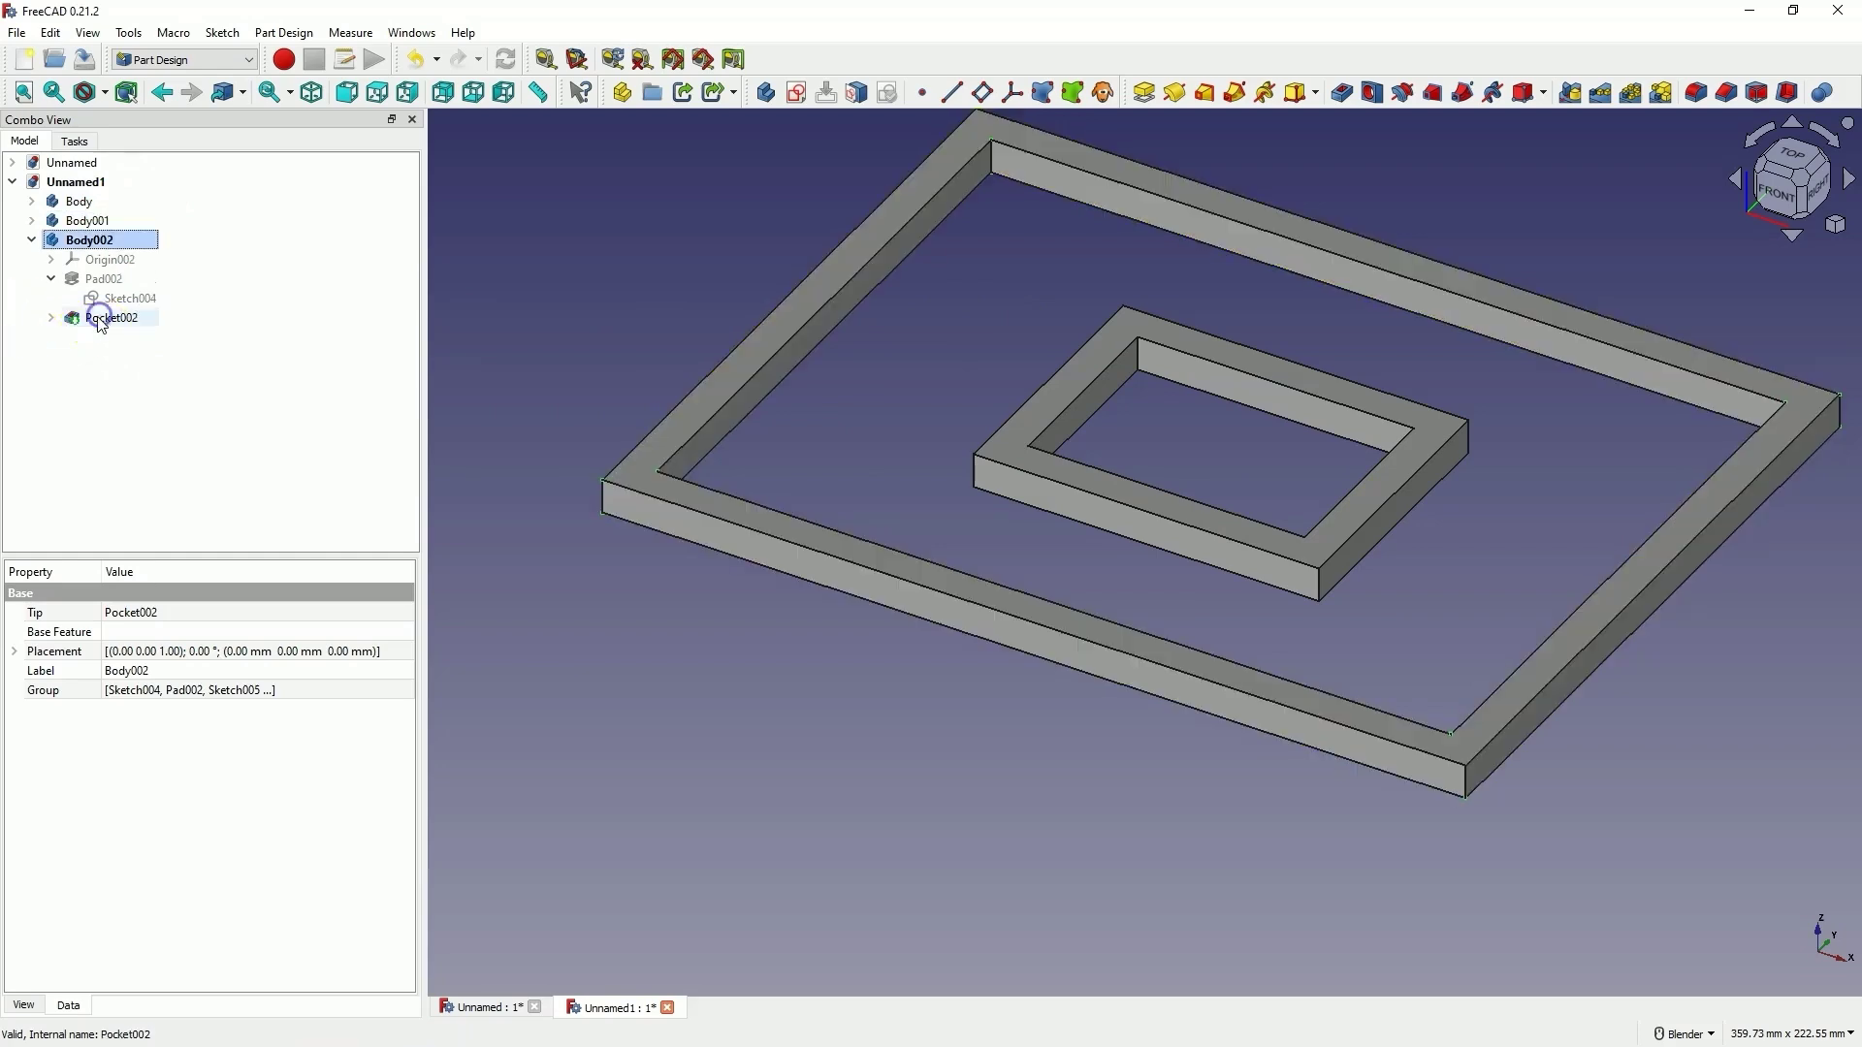
{"action": "left_click", "coordinate": [126, 298]}
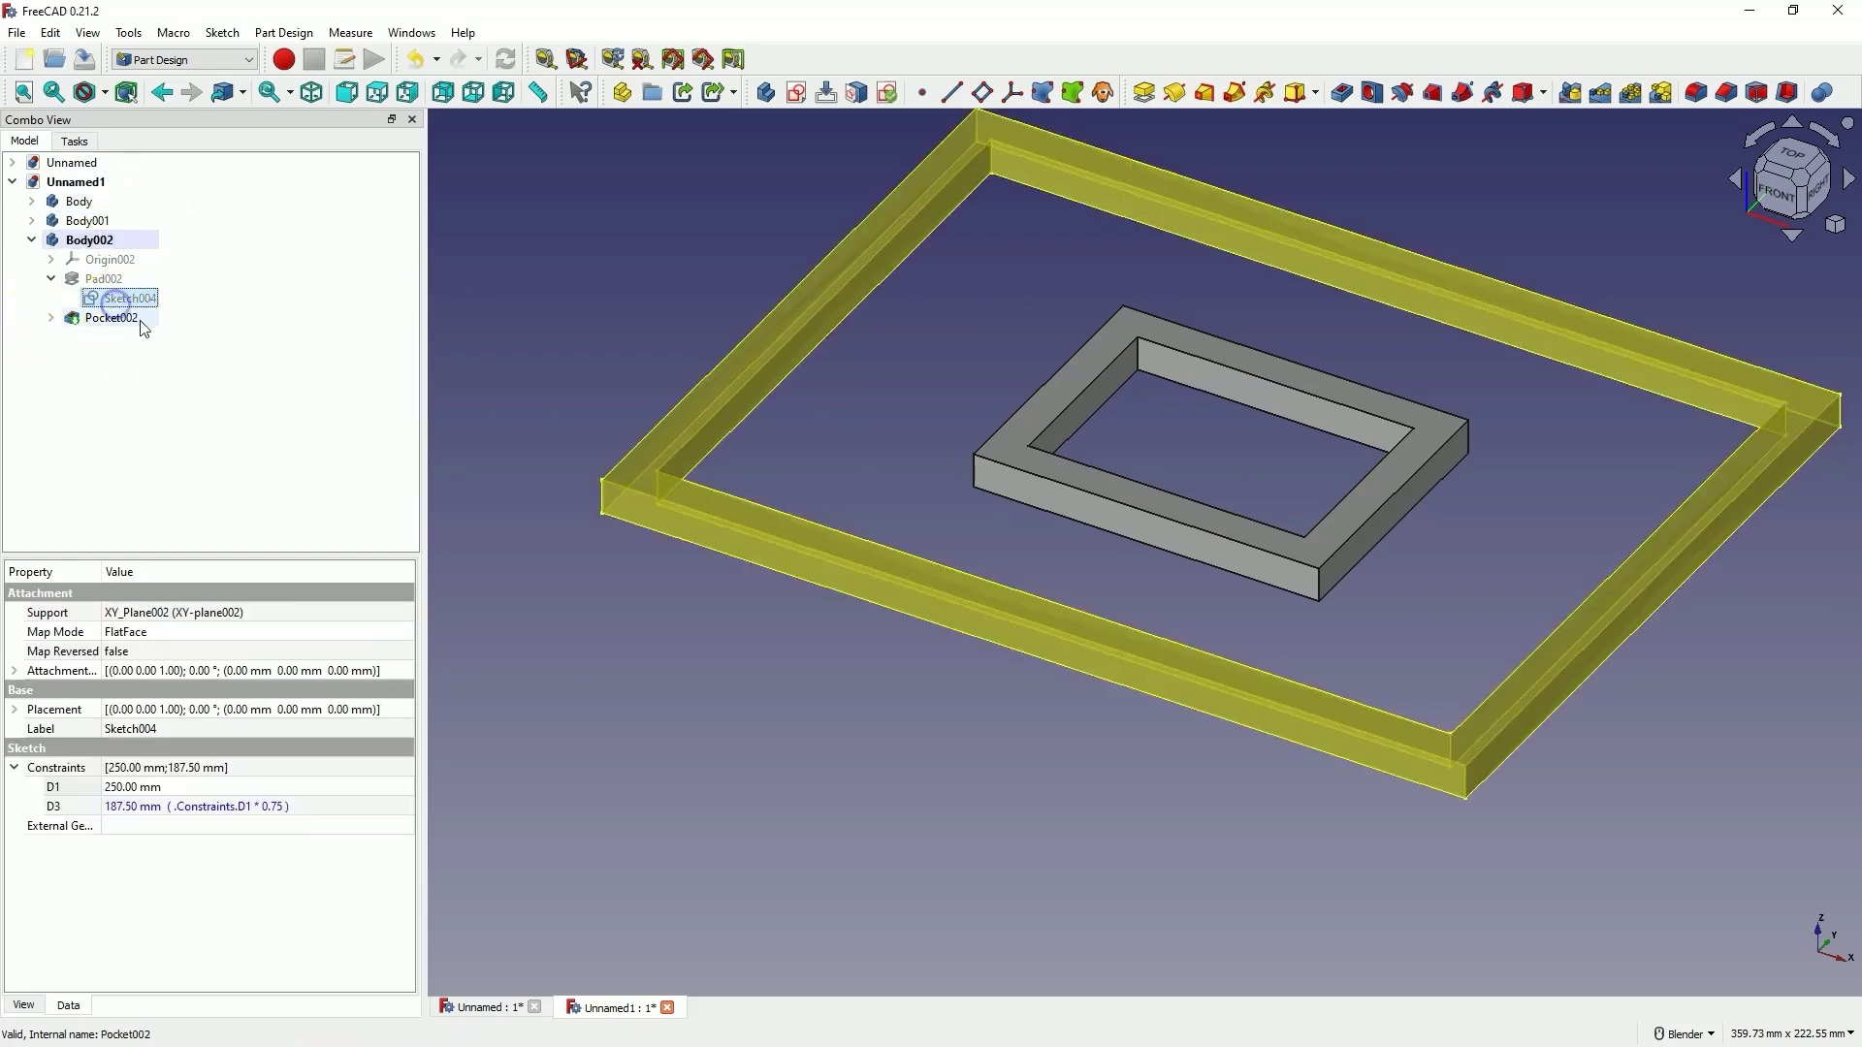
{"action": "left_click", "coordinate": [126, 787]}
{"action": "type", "text": "120"}
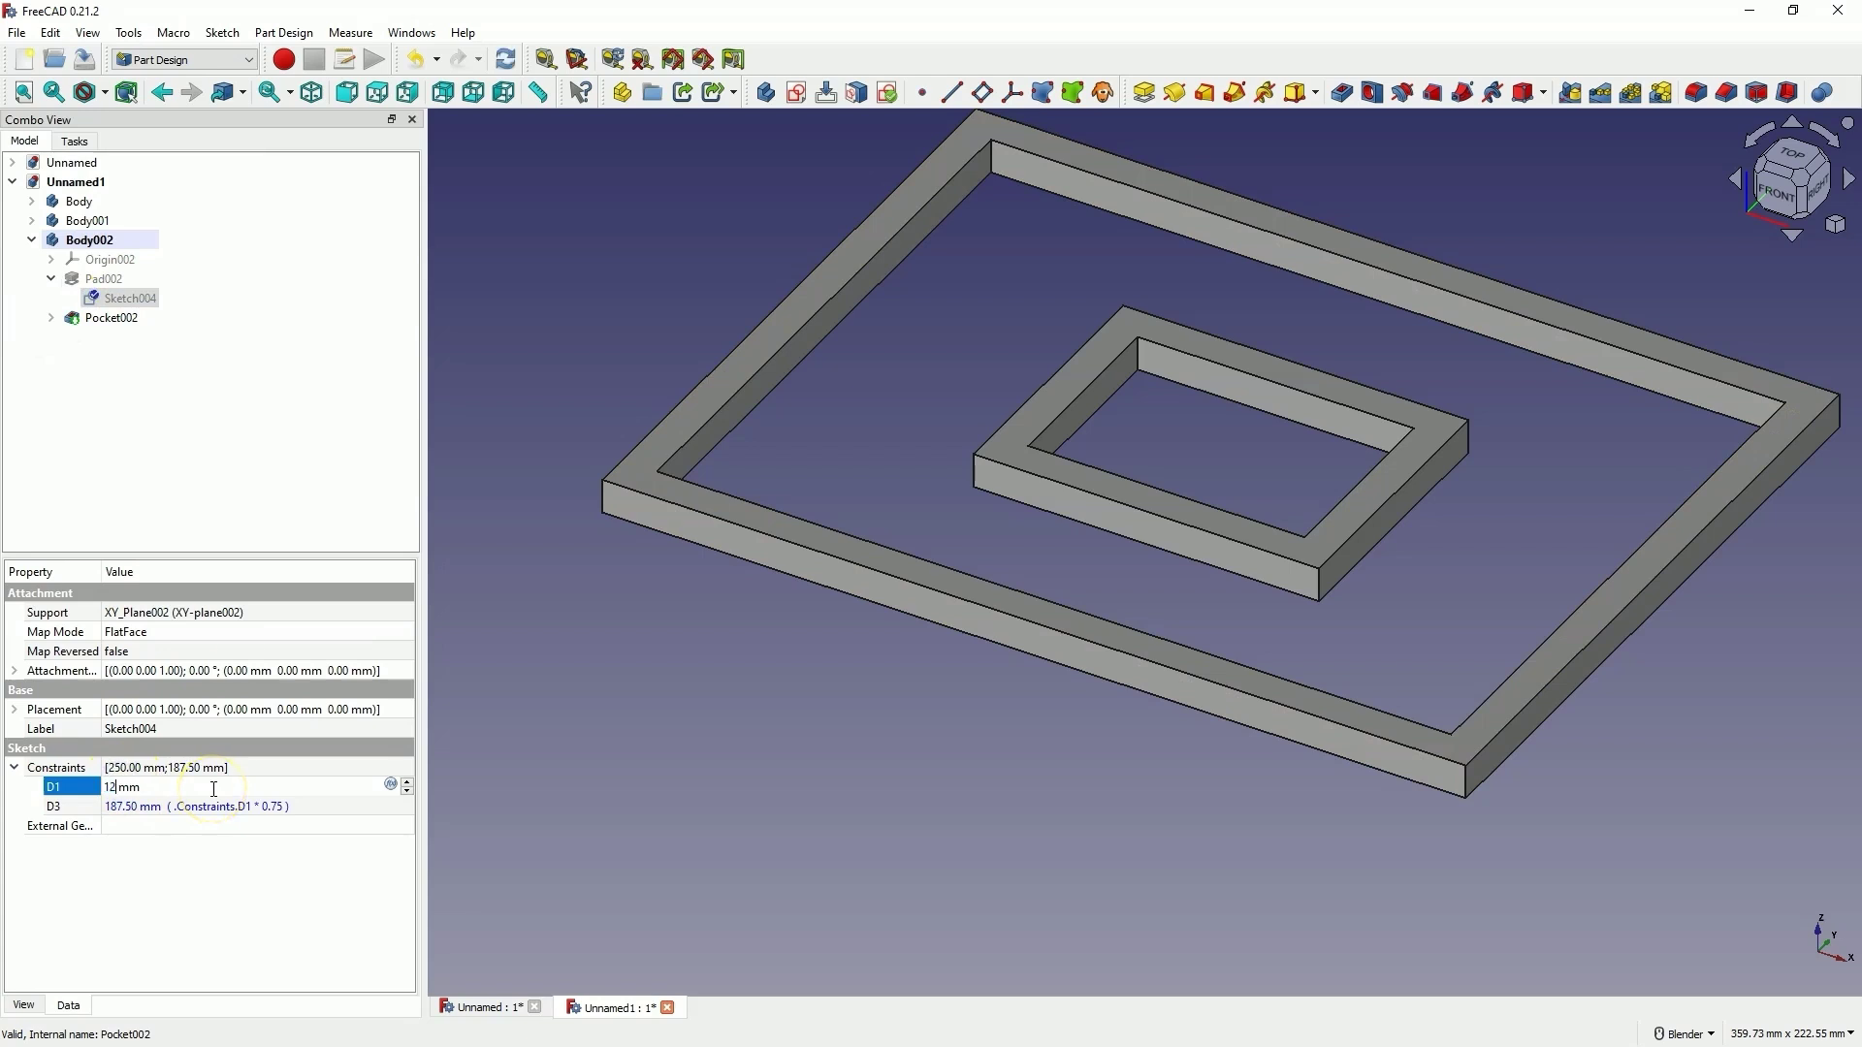
{"action": "key", "text": "Return"}
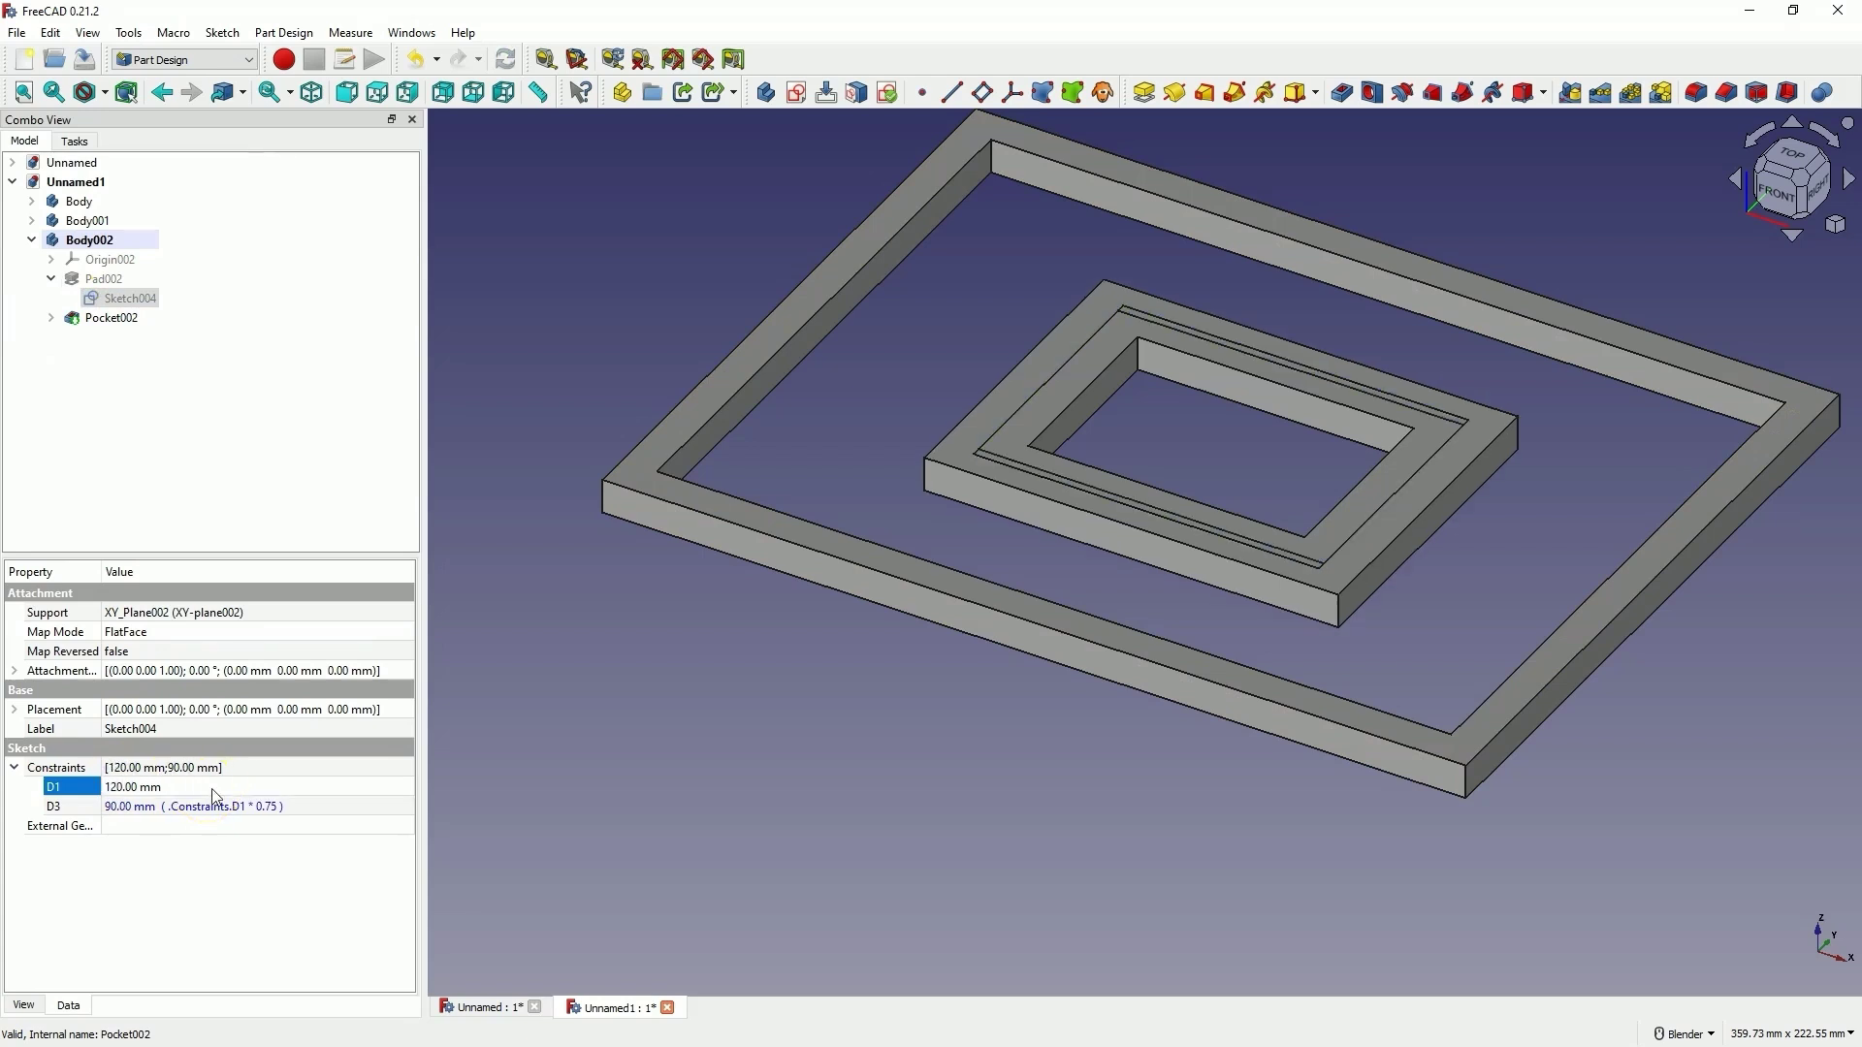
{"action": "left_click", "coordinate": [117, 786]}
{"action": "type", "text": "150"}
{"action": "key", "text": "Return"}
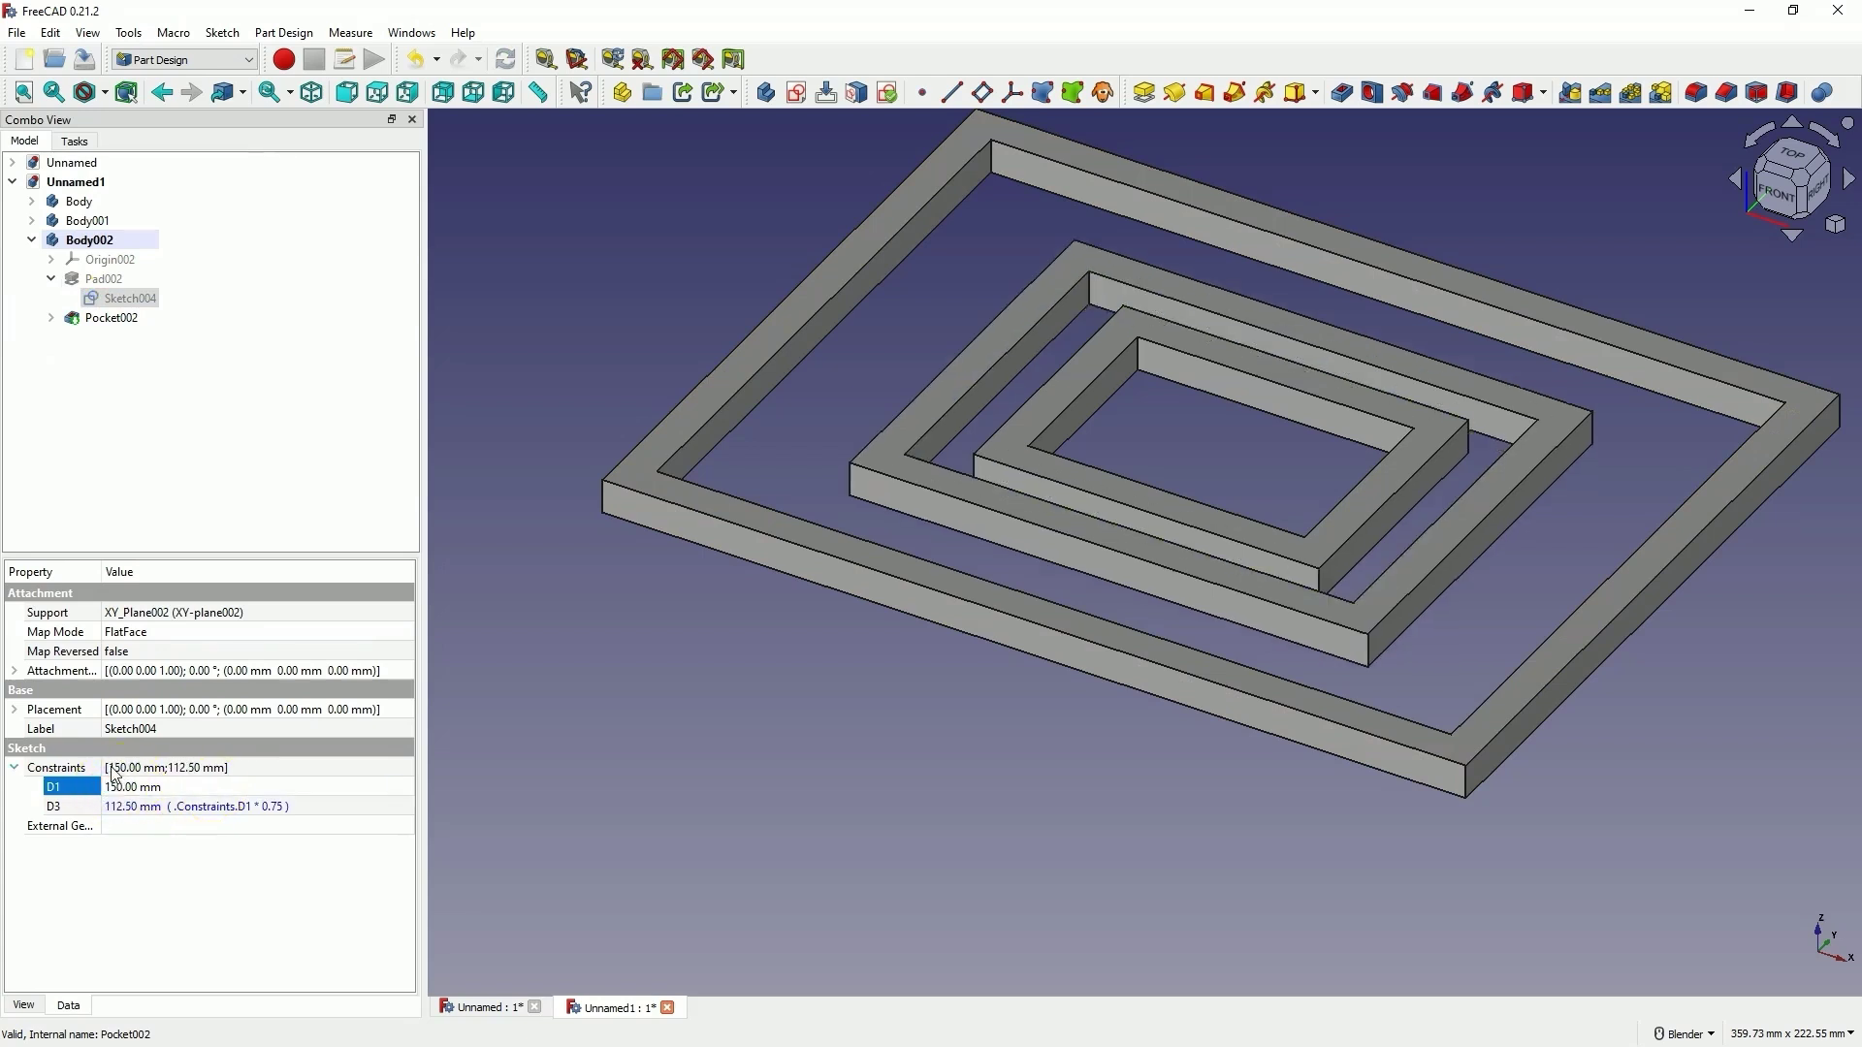
{"action": "left_click", "coordinate": [137, 414]}
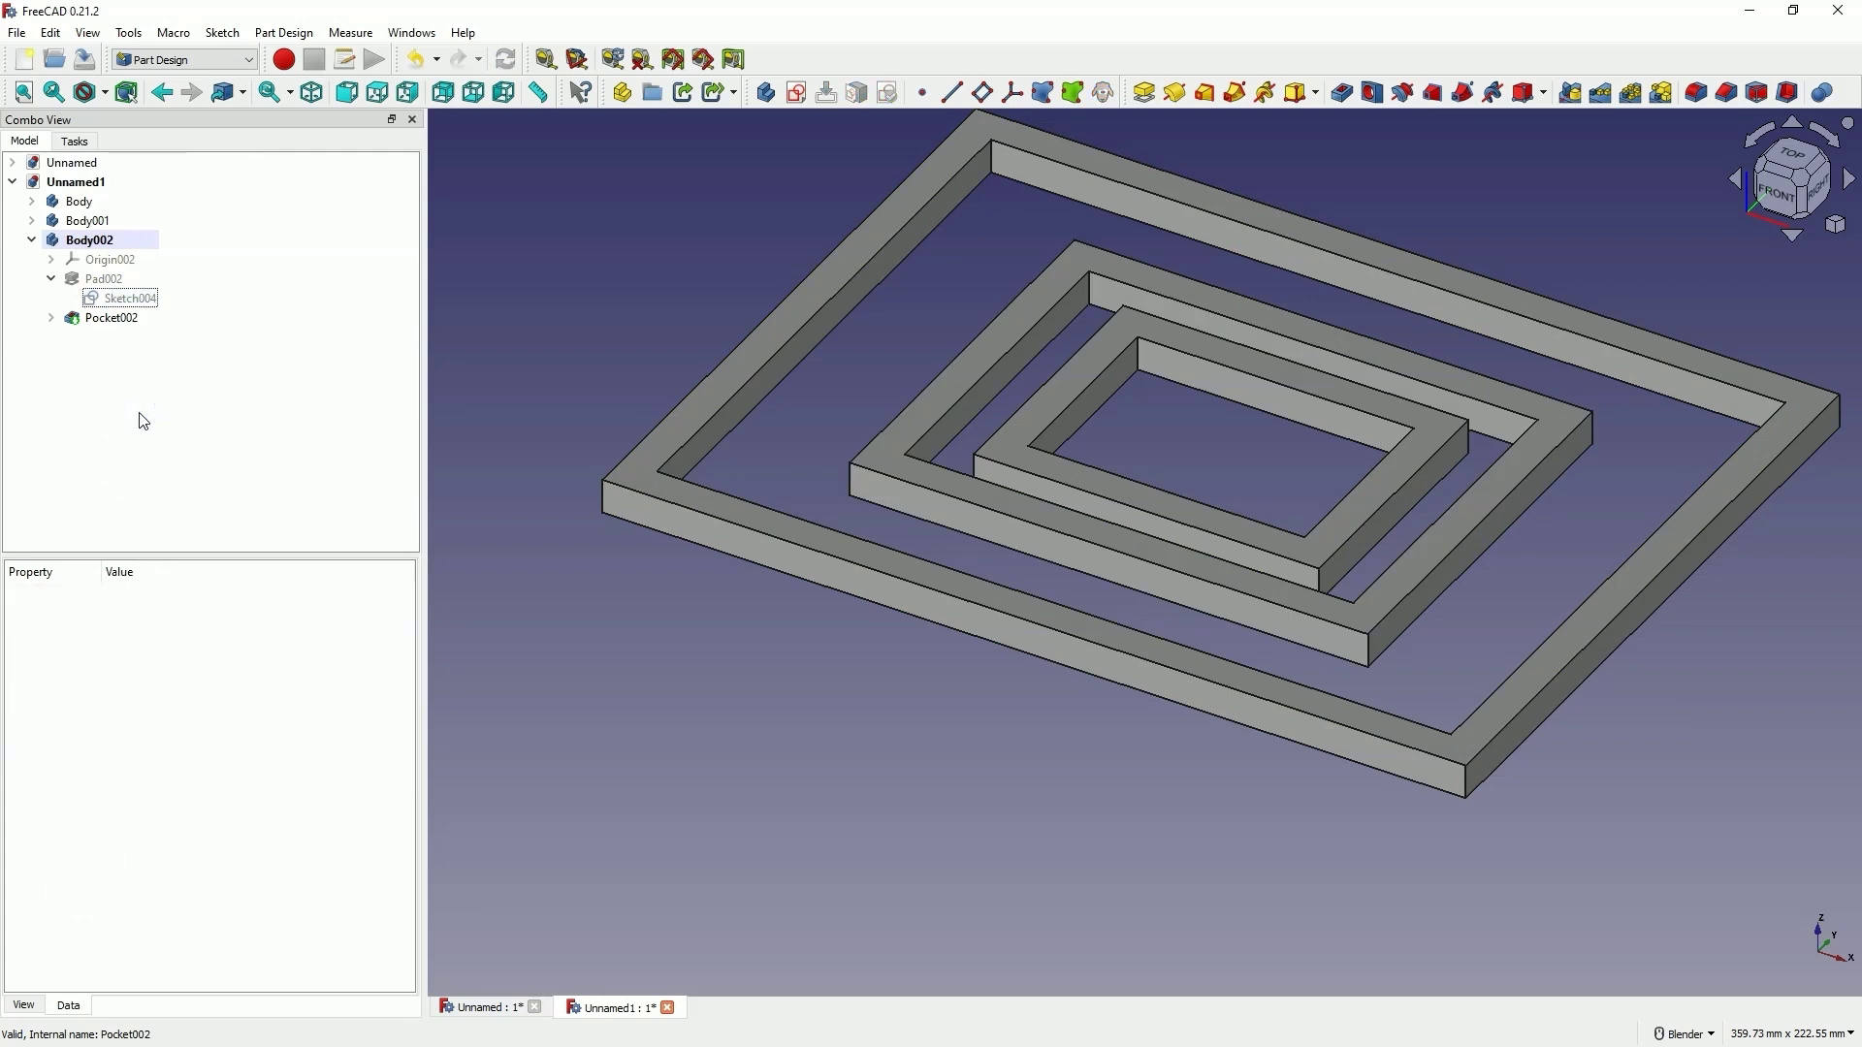